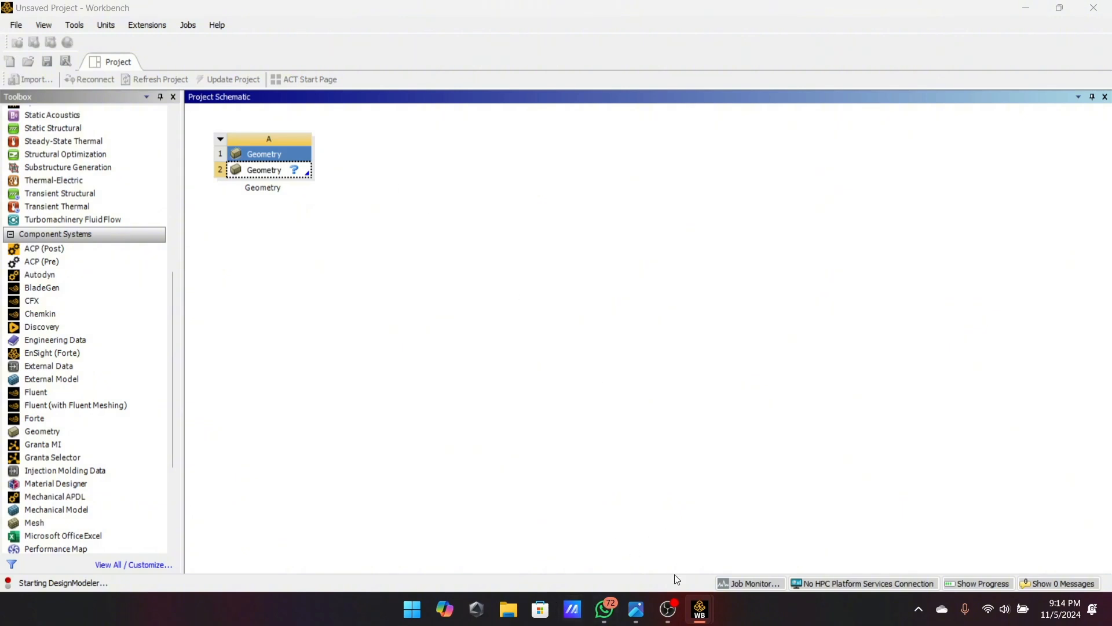
click(670, 606)
click(671, 605)
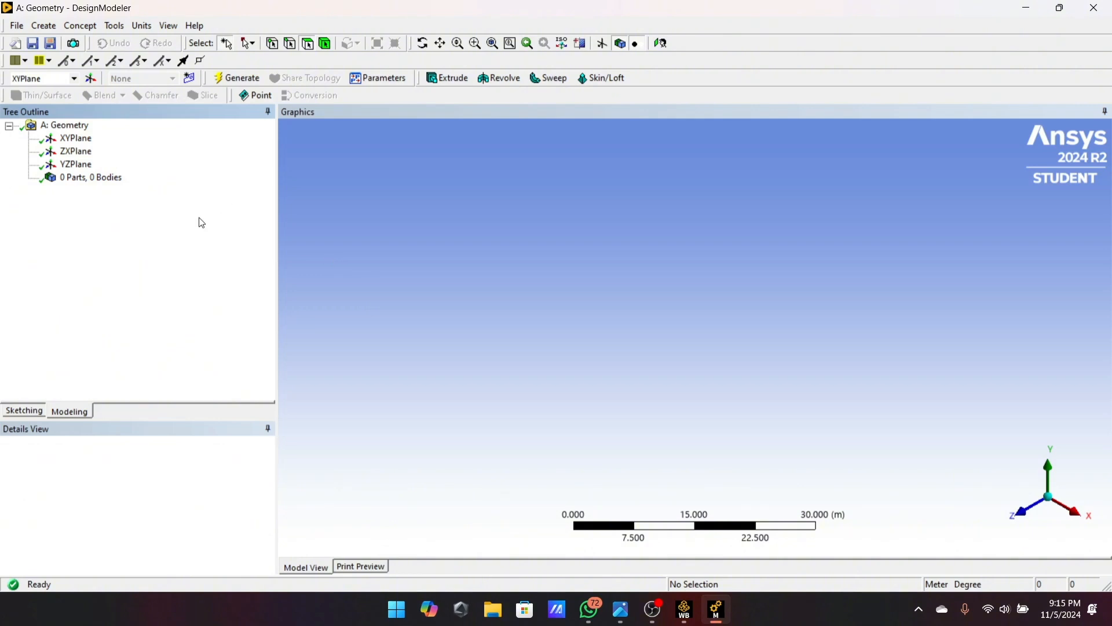
middle_drag(651, 277, 577, 292)
middle_drag(588, 238, 619, 279)
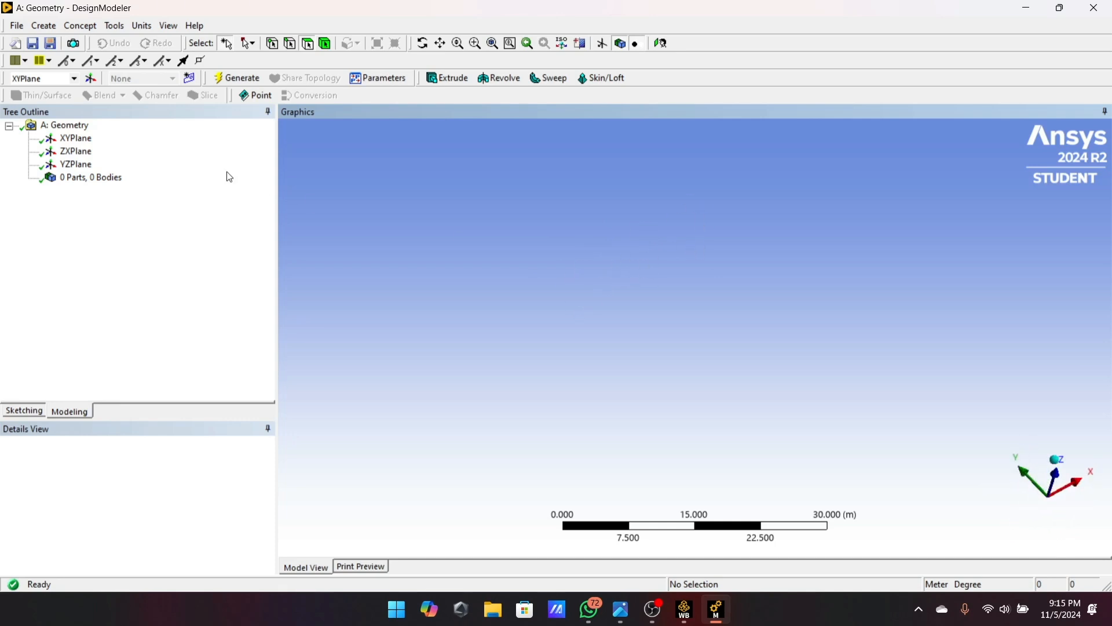
Step: Create a cylinder primitive on the XY plane and set its axis Z component to 10 m
click(44, 25)
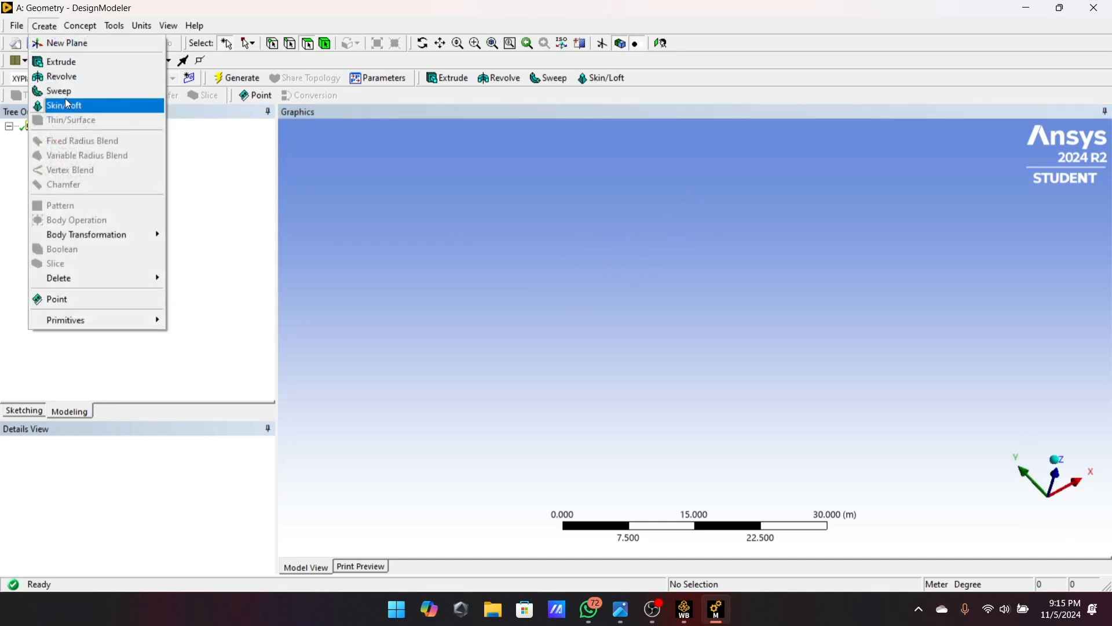
mouse_move(113, 320)
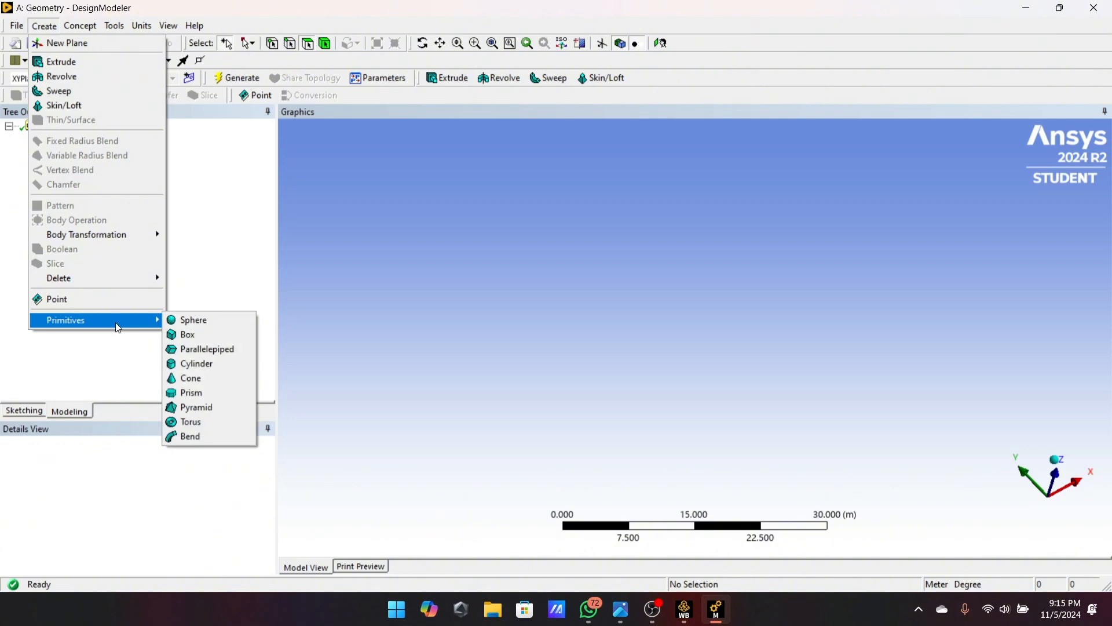
click(217, 374)
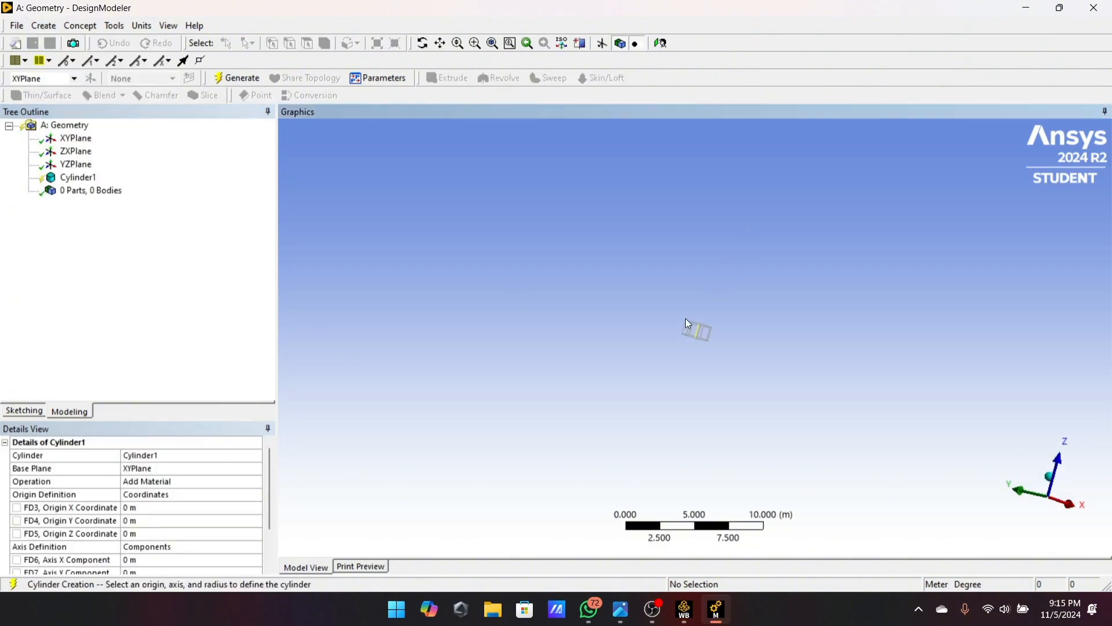
middle_drag(582, 405, 597, 317)
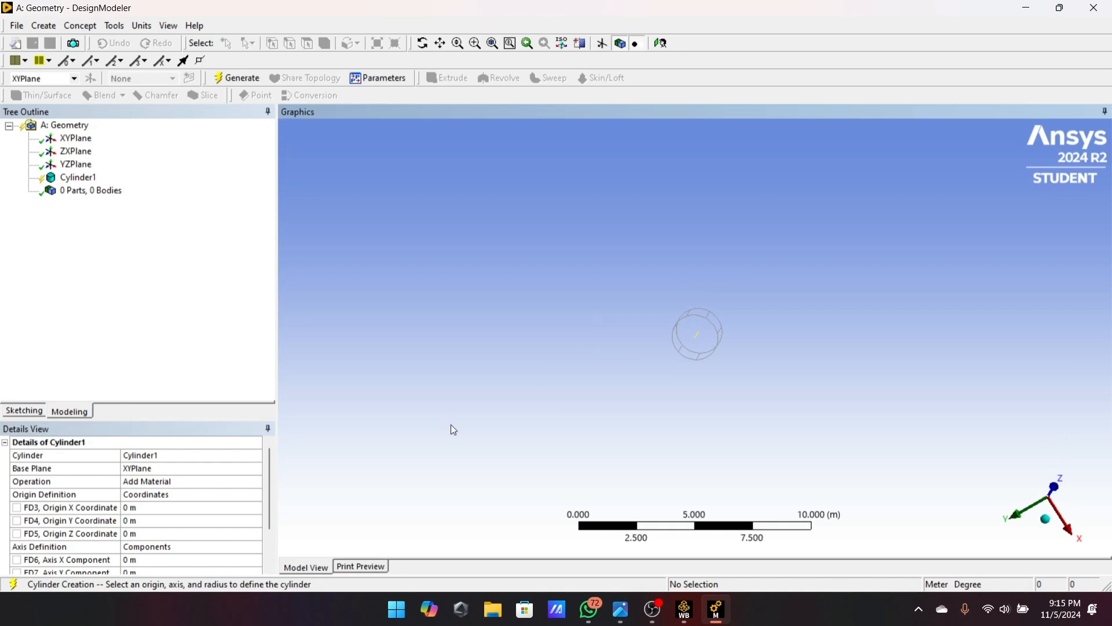
scroll(227, 509, down, 2)
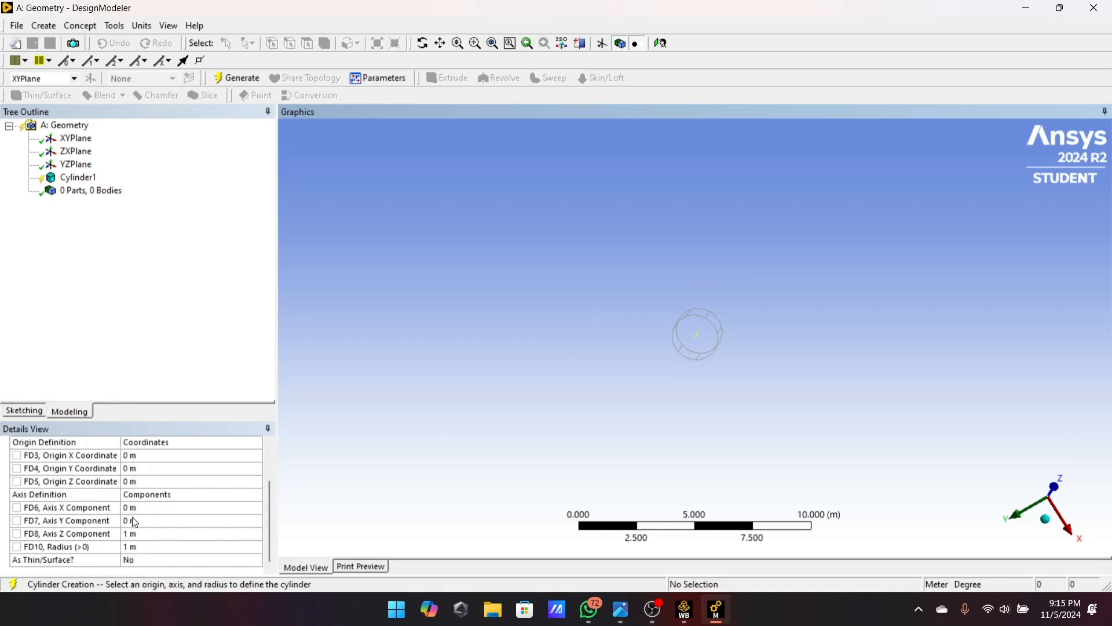
click(137, 545)
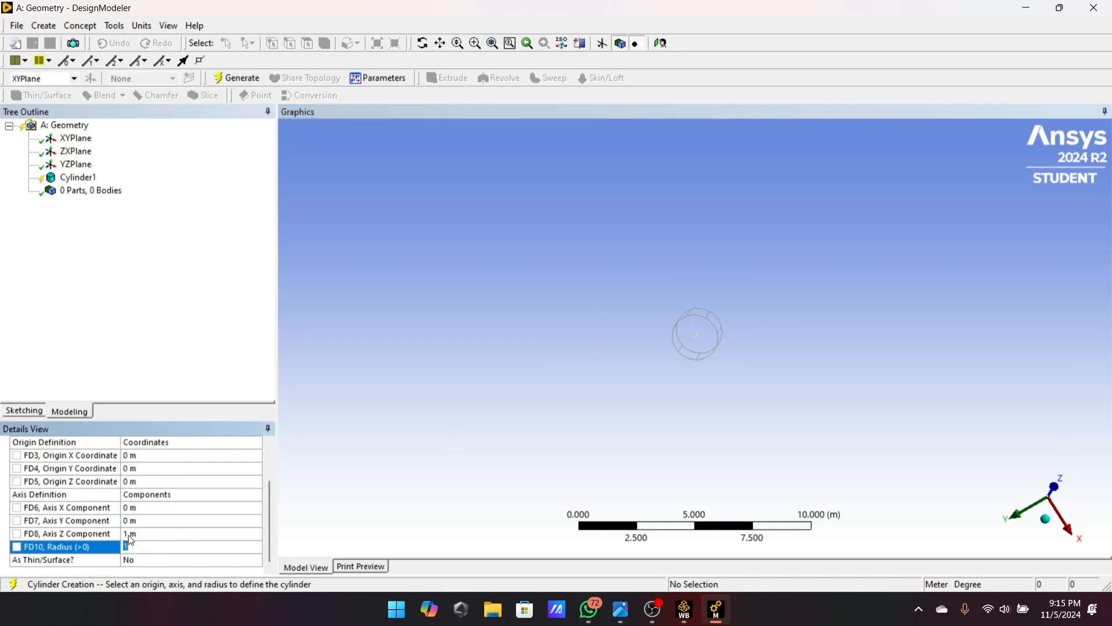
click(128, 534)
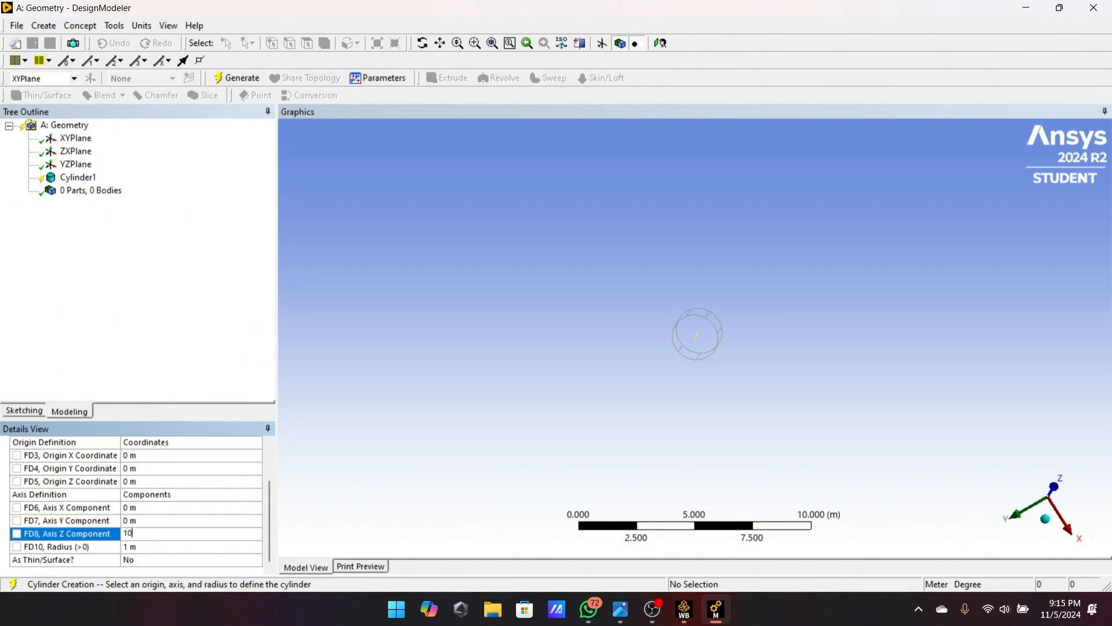
text(10)
key(Return)
Step: Try different axis Y and X components for the cylinder, restoring both to 0 m
click(127, 520)
text(1)
key(BackSpace)
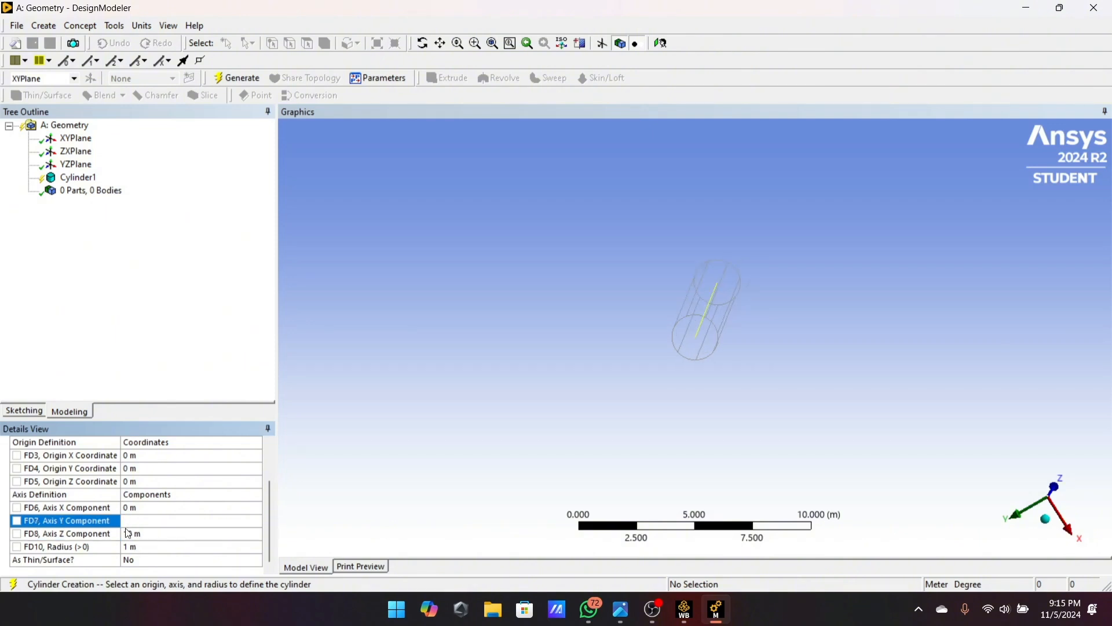
click(129, 521)
key(BackSpace)
text(0)
key(Return)
click(125, 508)
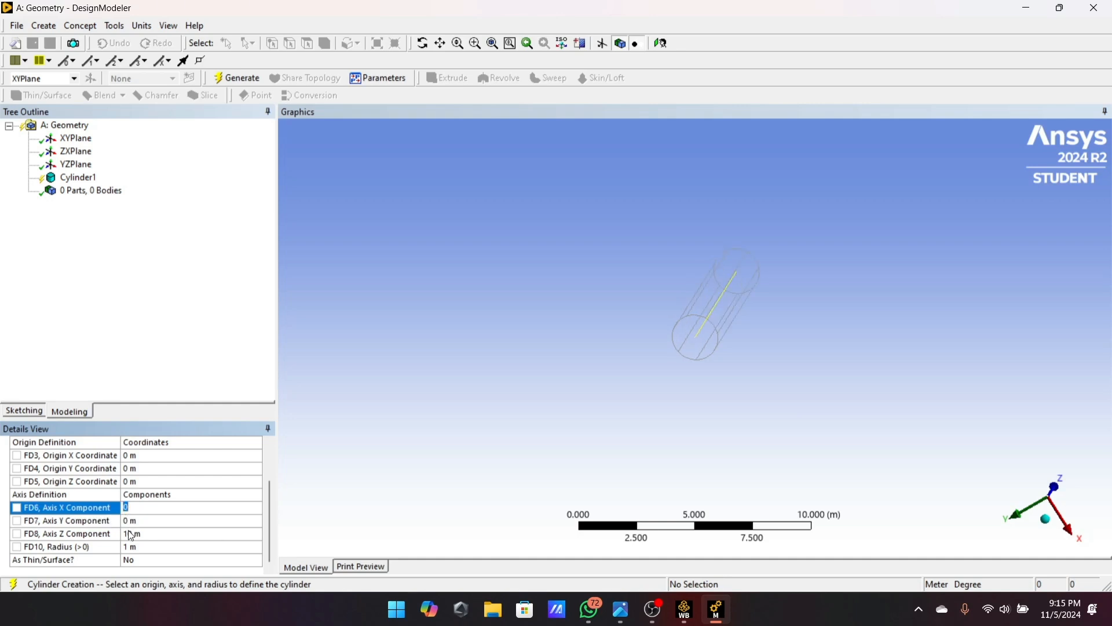
text(1)
key(Return)
click(127, 507)
text(0)
key(Return)
Step: Generate the cylinder body, lengthen it by increasing its axis Z component and regenerate it
click(235, 83)
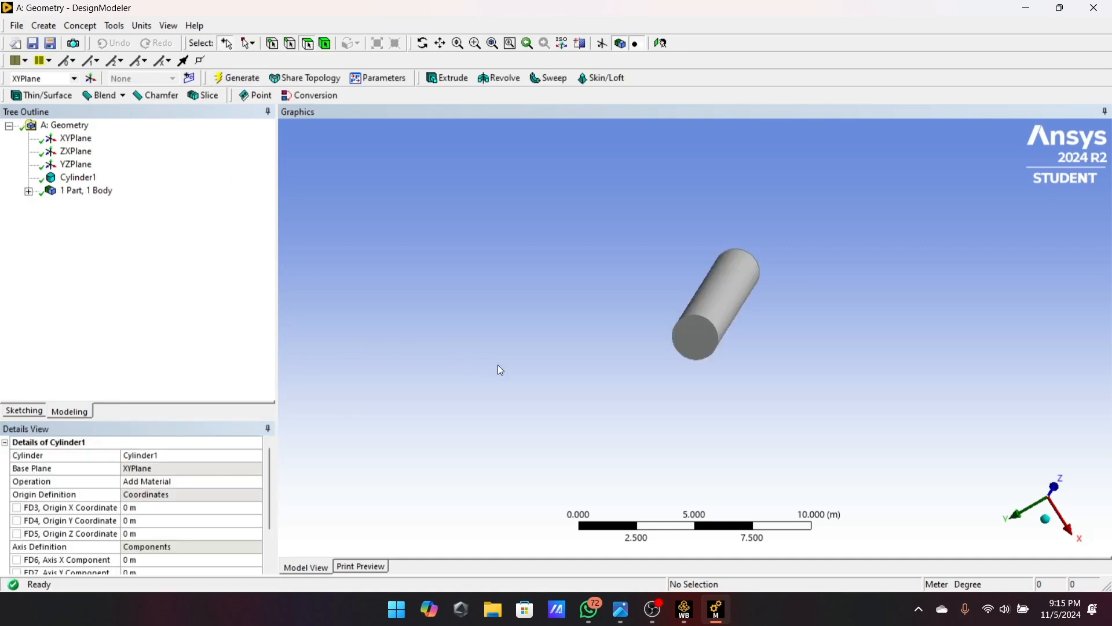
middle_drag(497, 365, 471, 342)
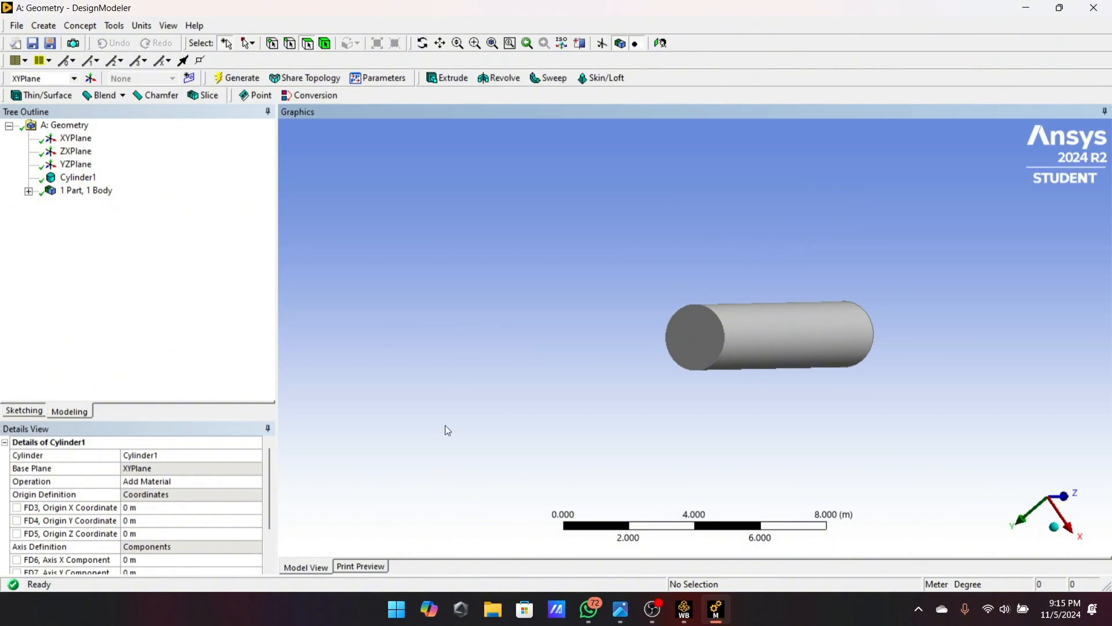
scroll(134, 546, down, 2)
click(132, 534)
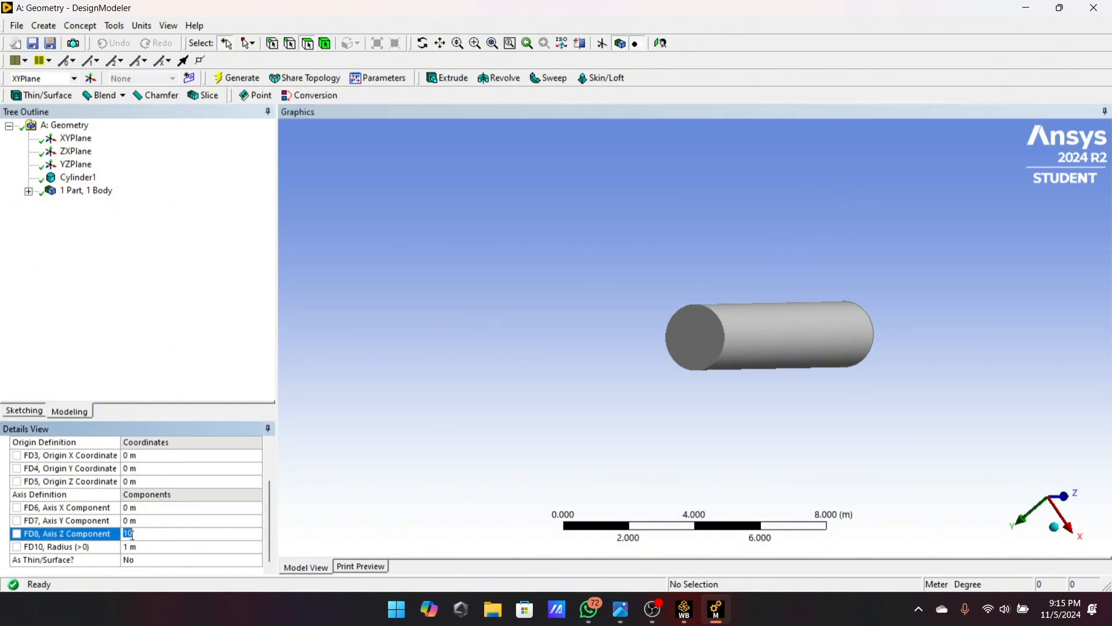
text(1)
click(239, 77)
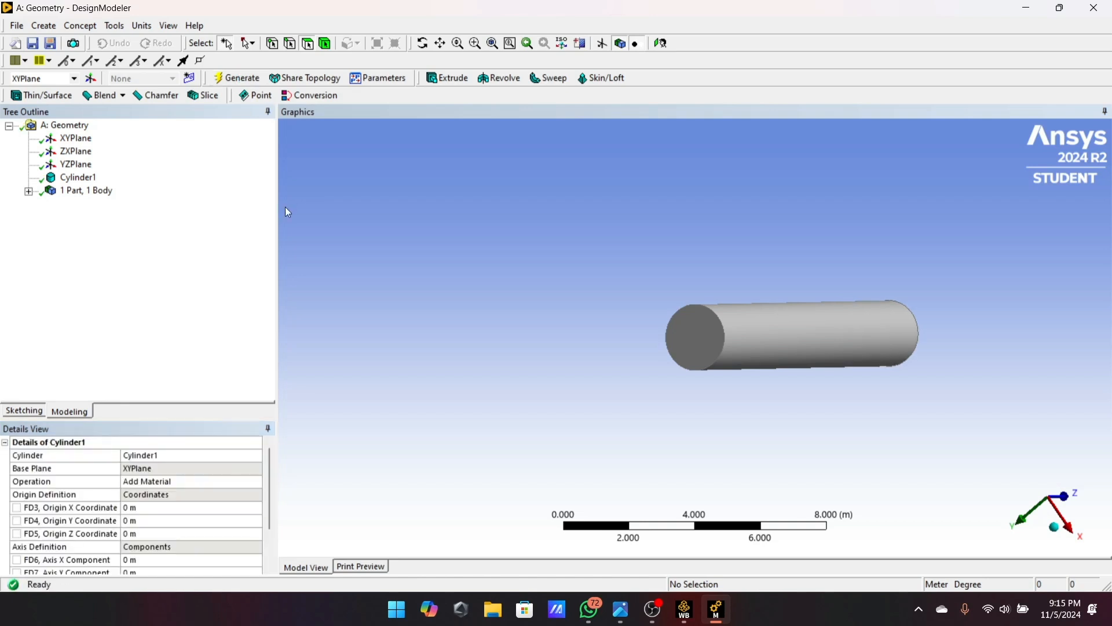
Step: Return to the Workbench project schematic and add a Mesh component system beside the Geometry system
click(30, 203)
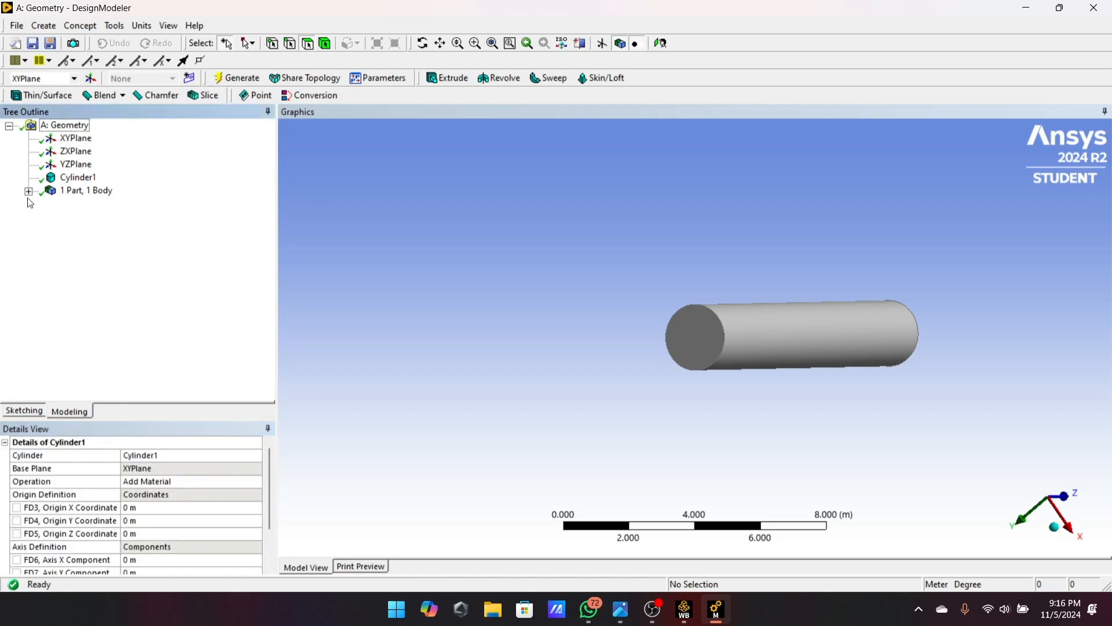
click(28, 191)
click(1025, 8)
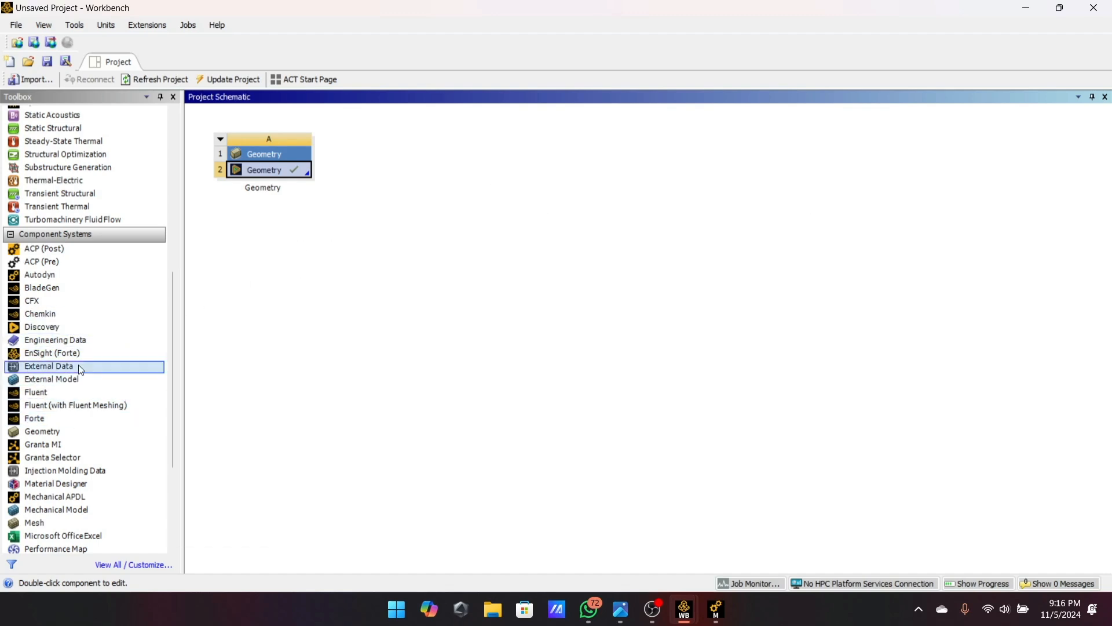
drag(75, 519, 389, 191)
click(391, 170)
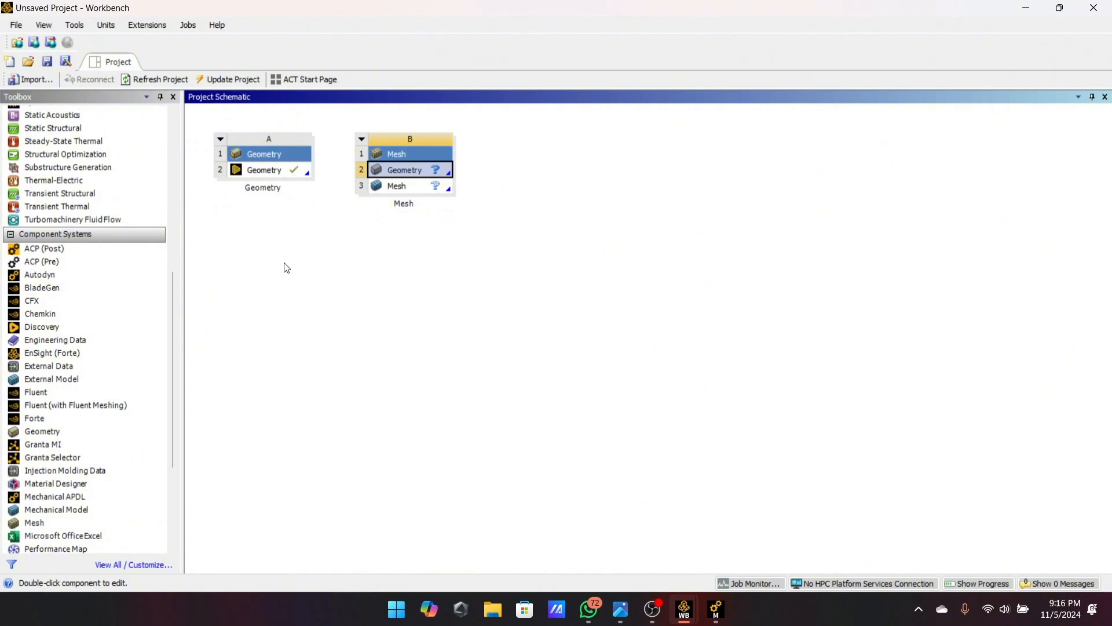
Step: Share the finished Geometry cell with the Mesh system and open its Mesh cell in Ansys Meshing
drag(301, 170, 401, 171)
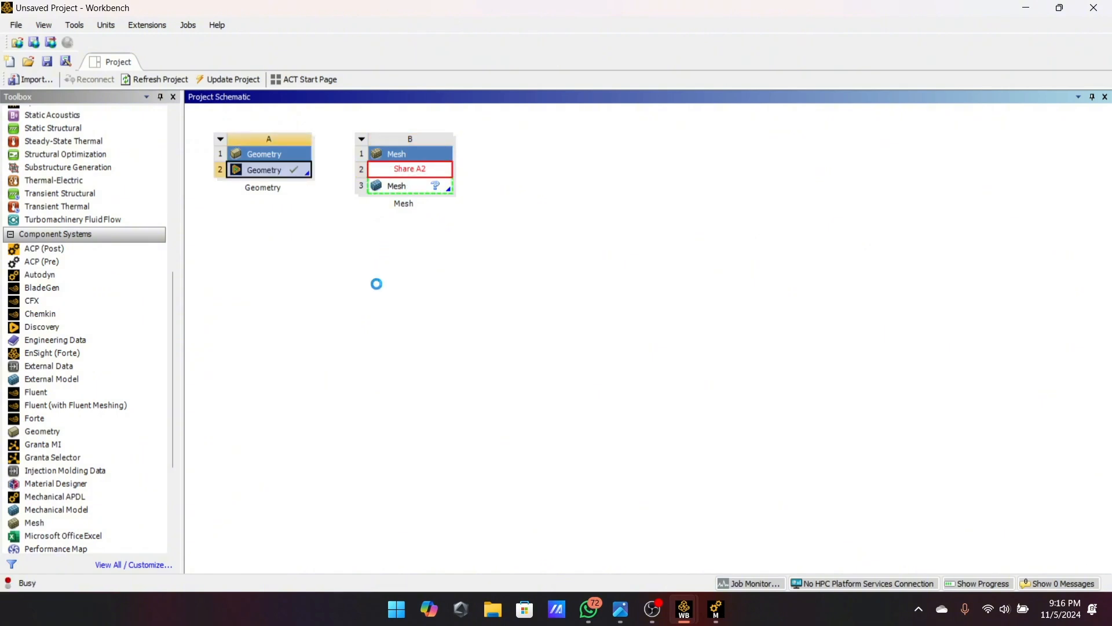
double_click(394, 186)
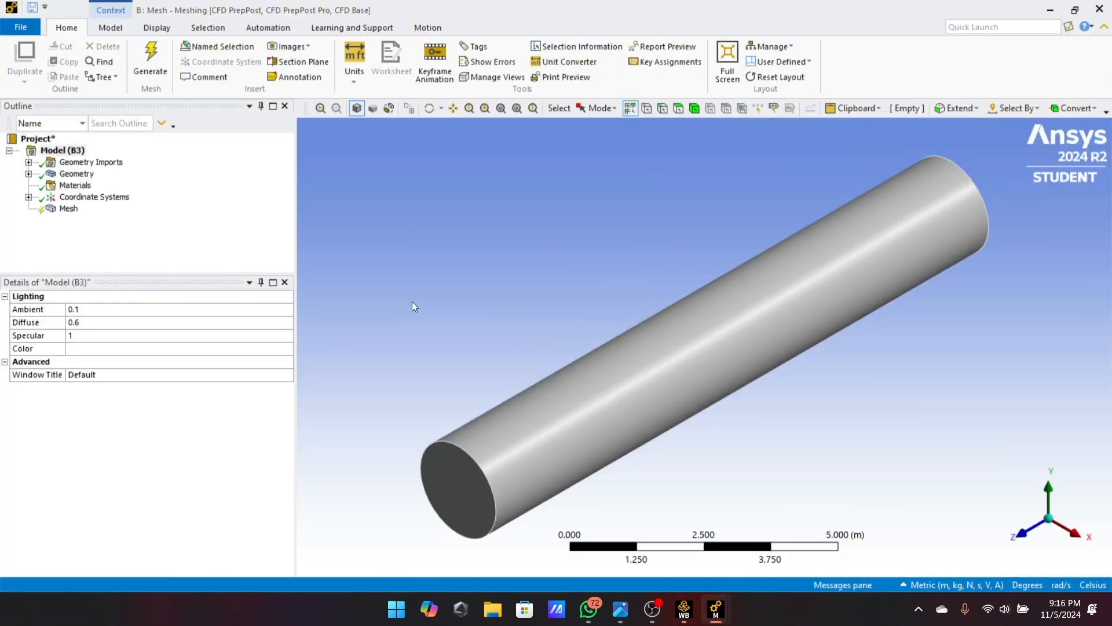
scroll(420, 325, down, 3)
mouse_move(422, 325)
middle_down()
mouse_move(439, 347)
mouse_move(438, 331)
middle_up()
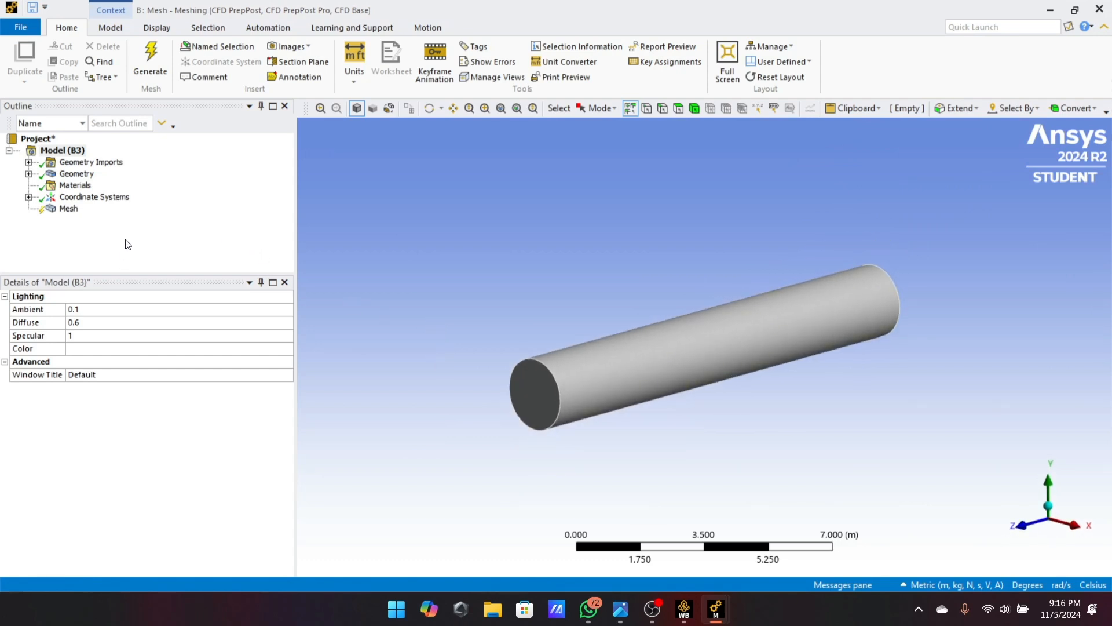
Step: Set the mesh's physics preference to CFD
click(68, 209)
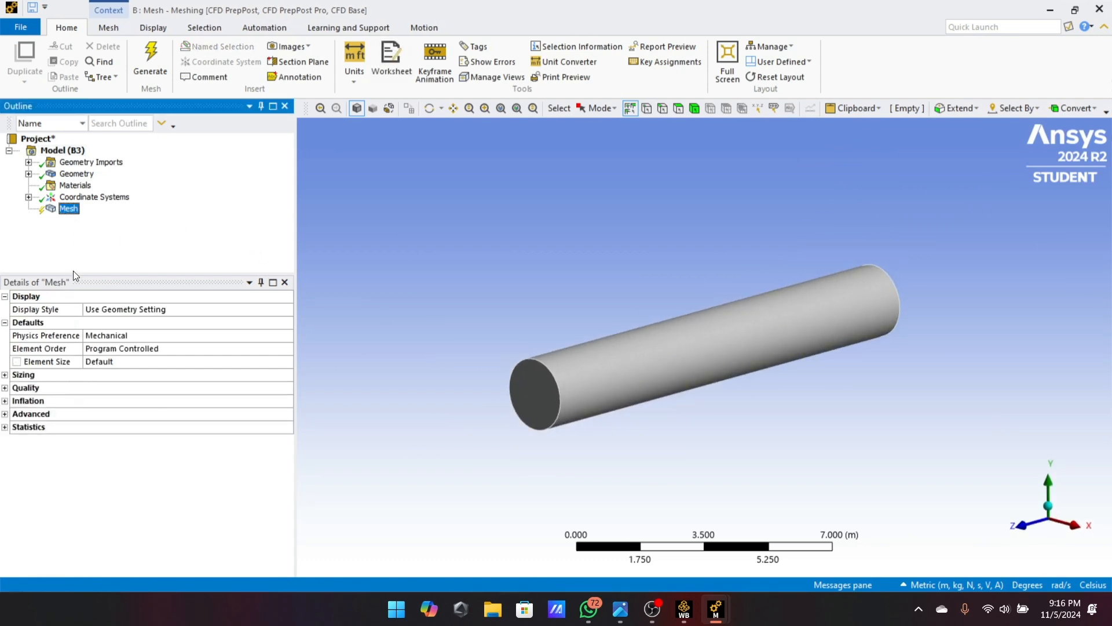
click(122, 337)
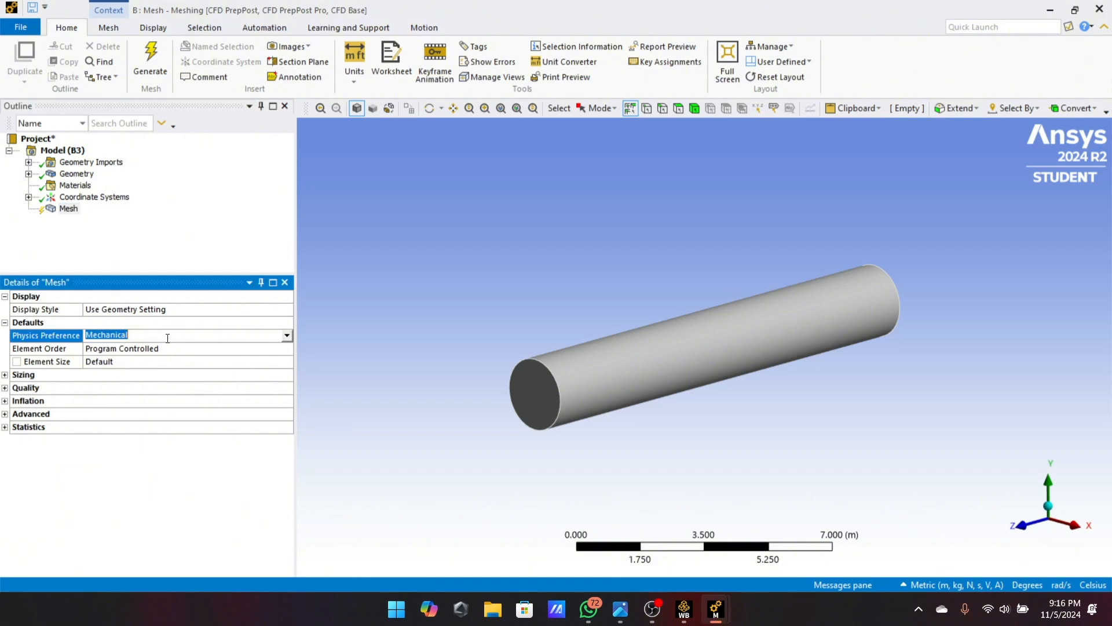
click(287, 336)
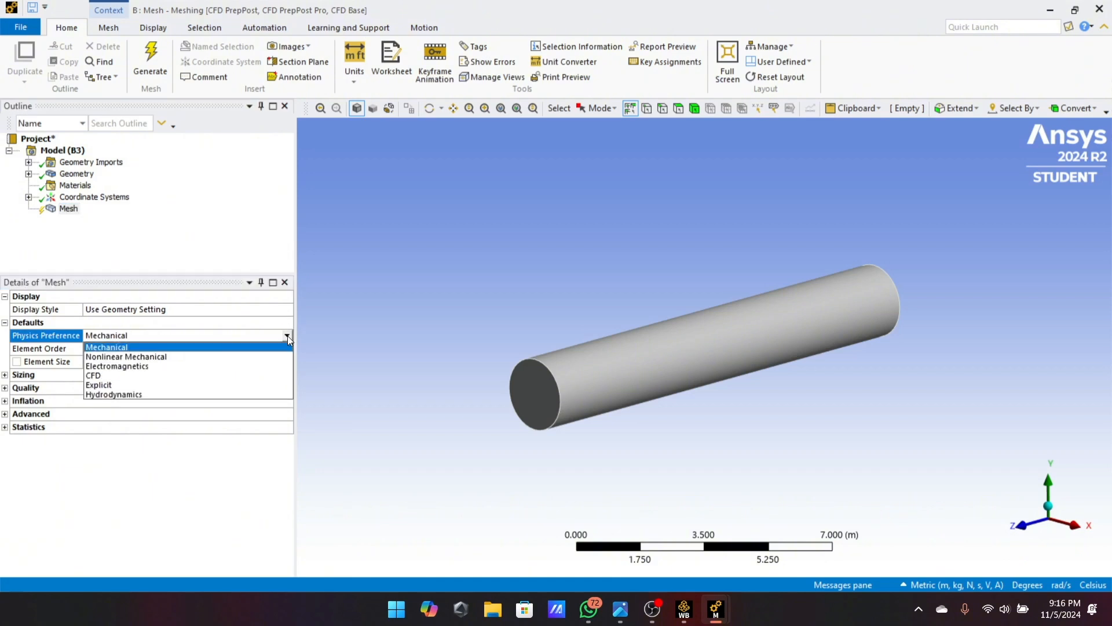
click(262, 377)
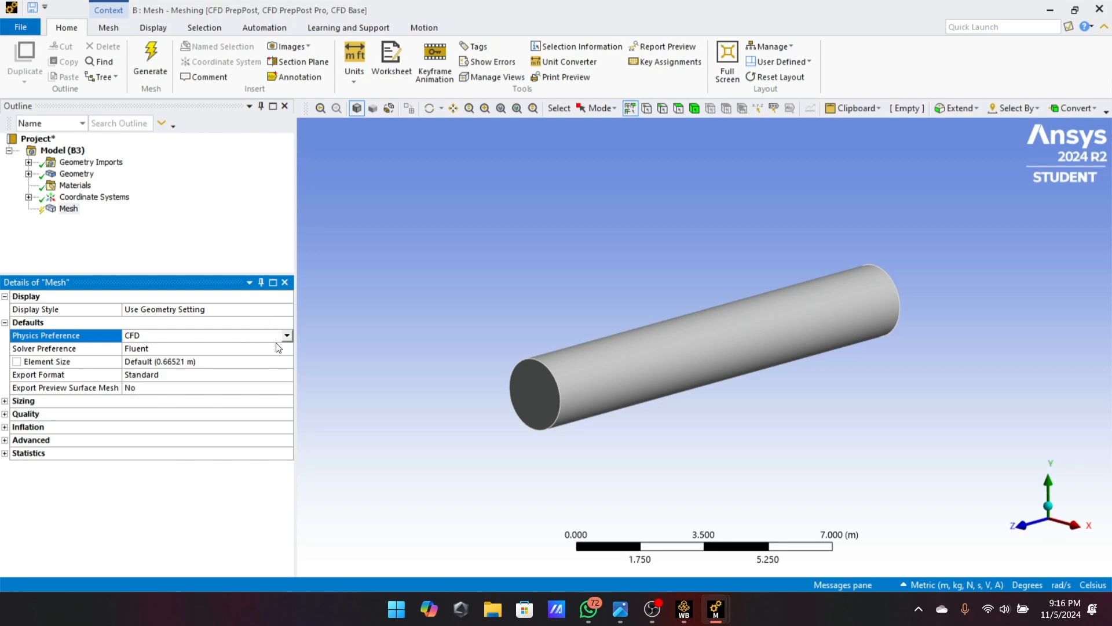
Step: Set the global mesh element size to 0.1 m and generate the mesh on the cylinder
click(154, 362)
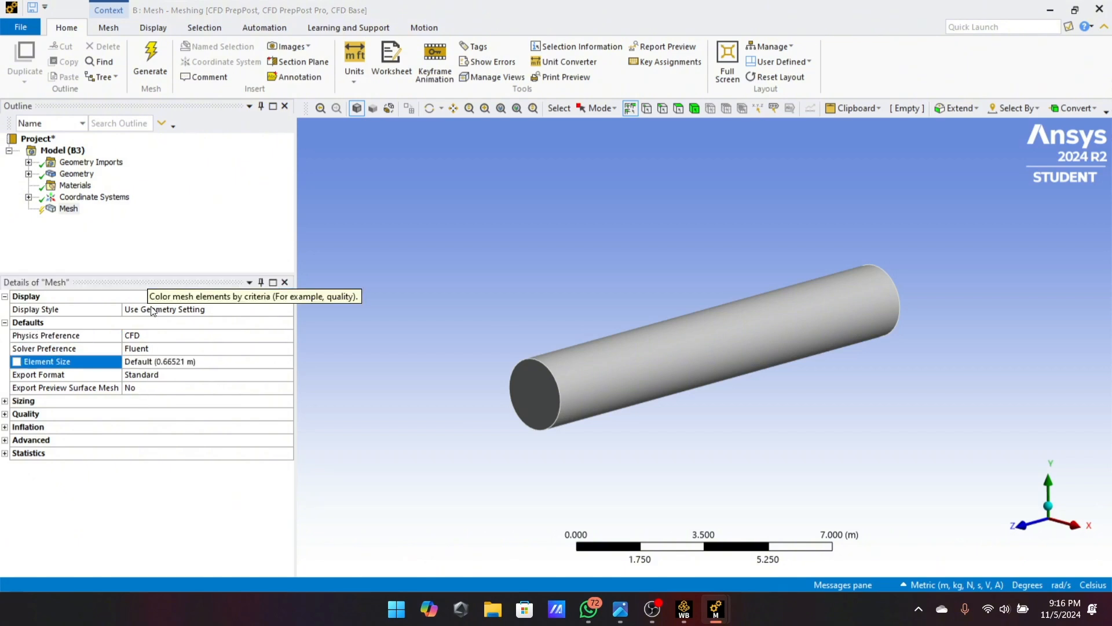
click(158, 362)
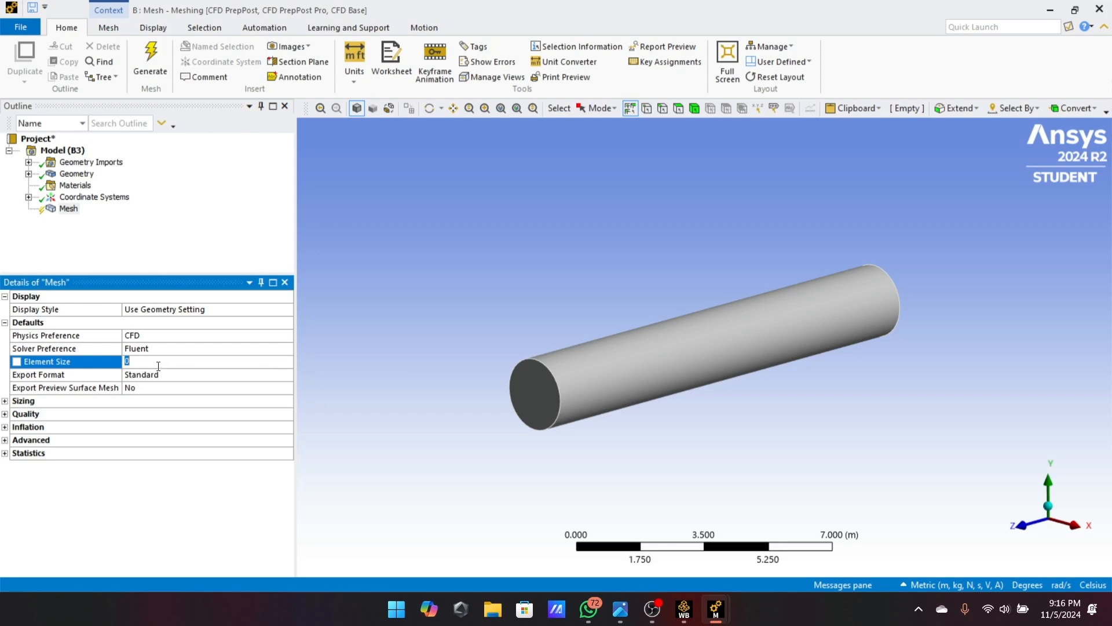
text(0,1)
key(Return)
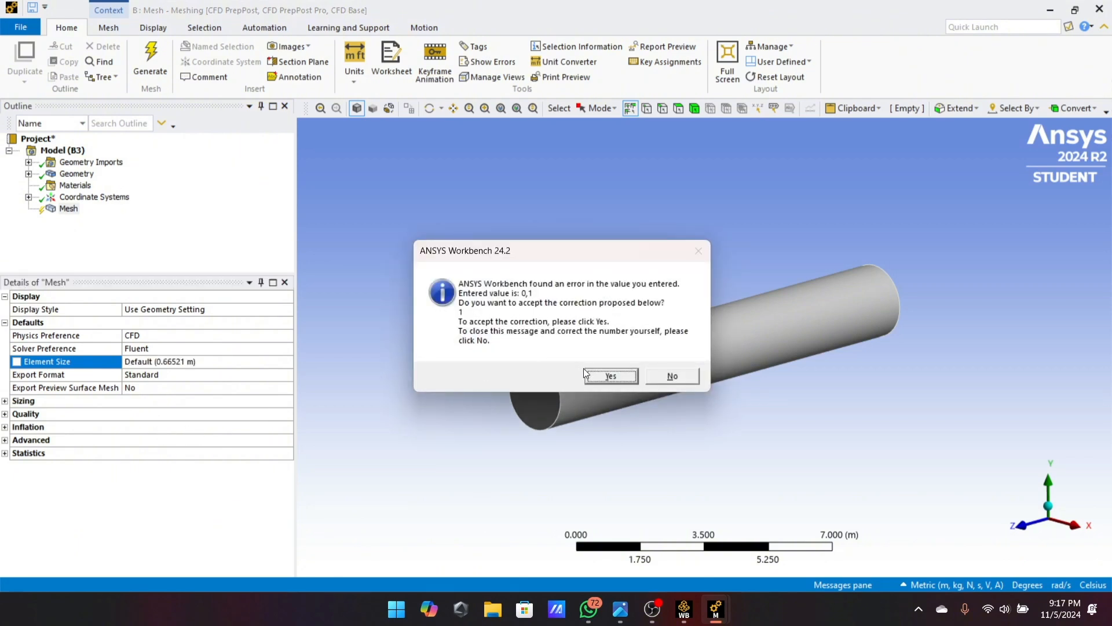
click(611, 376)
click(213, 359)
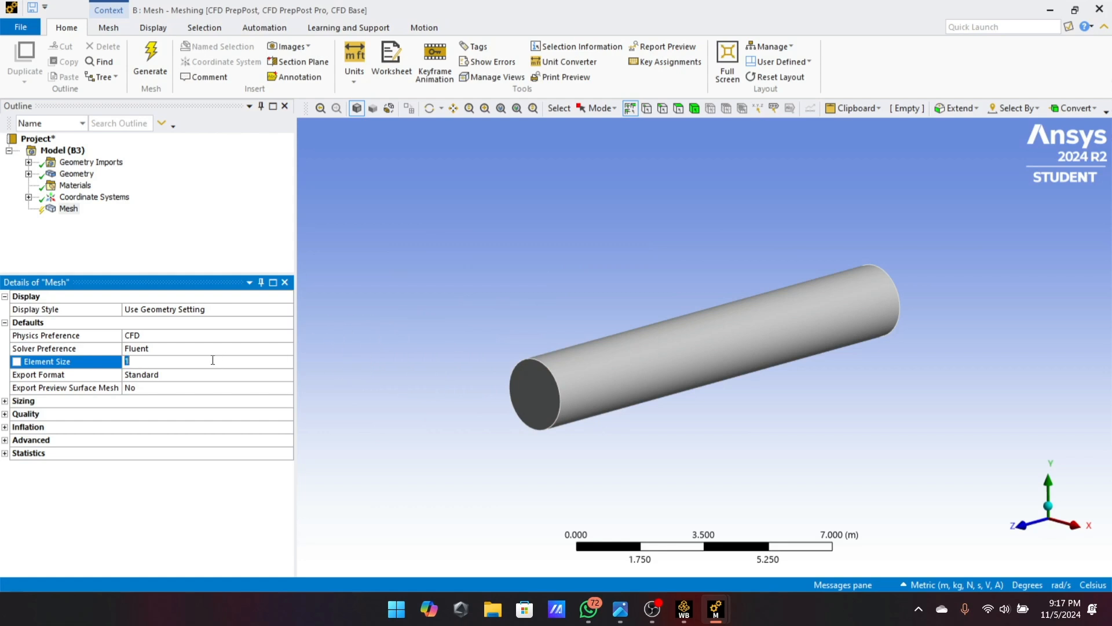
text(0.1)
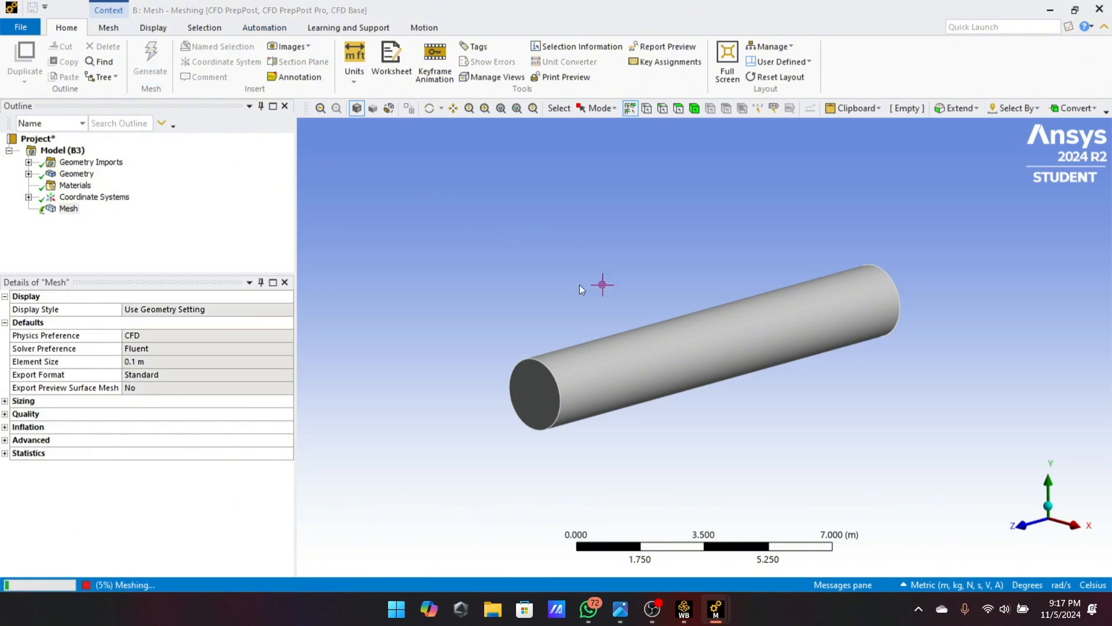
click(628, 352)
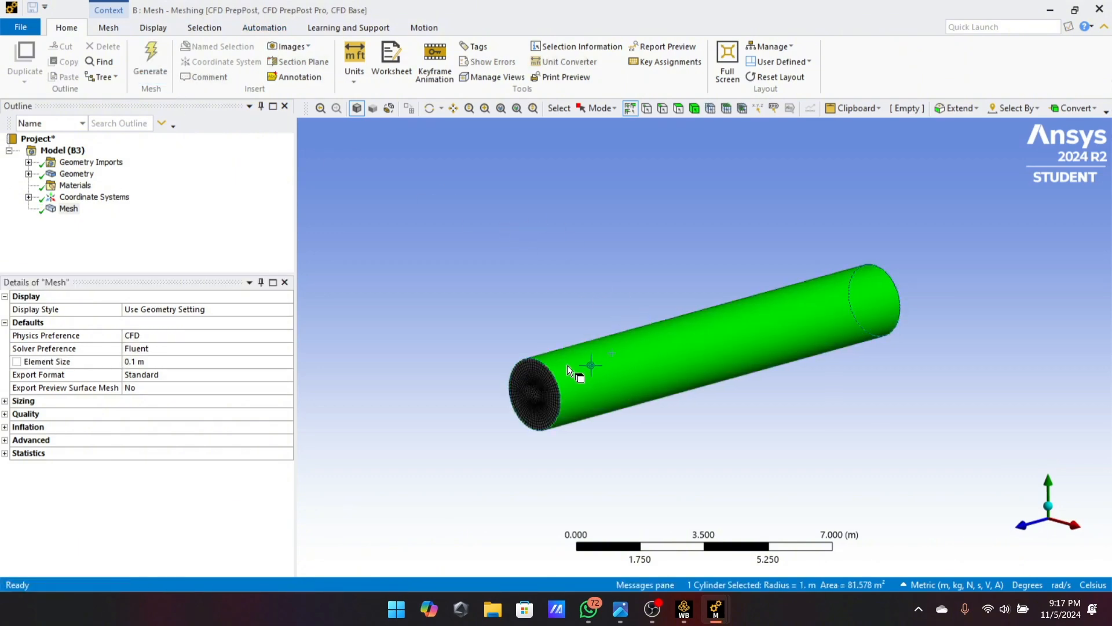
click(559, 324)
scroll(557, 295, up, 3)
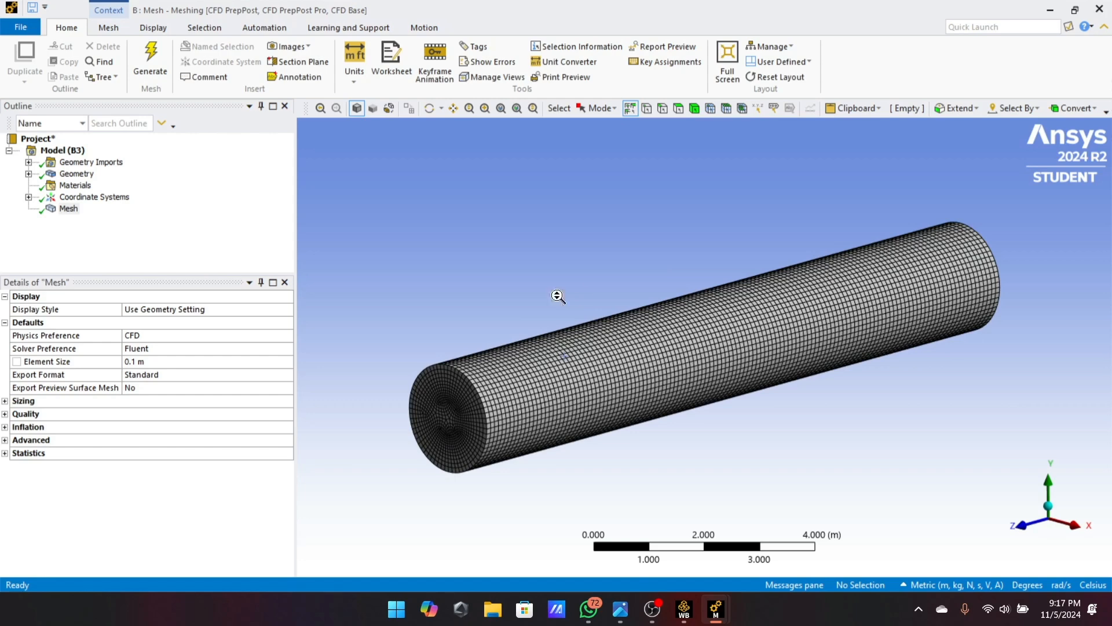
Step: Create a named selection called "BoDy KenTang" from the whole cylinder body
right_click(474, 391)
click(536, 447)
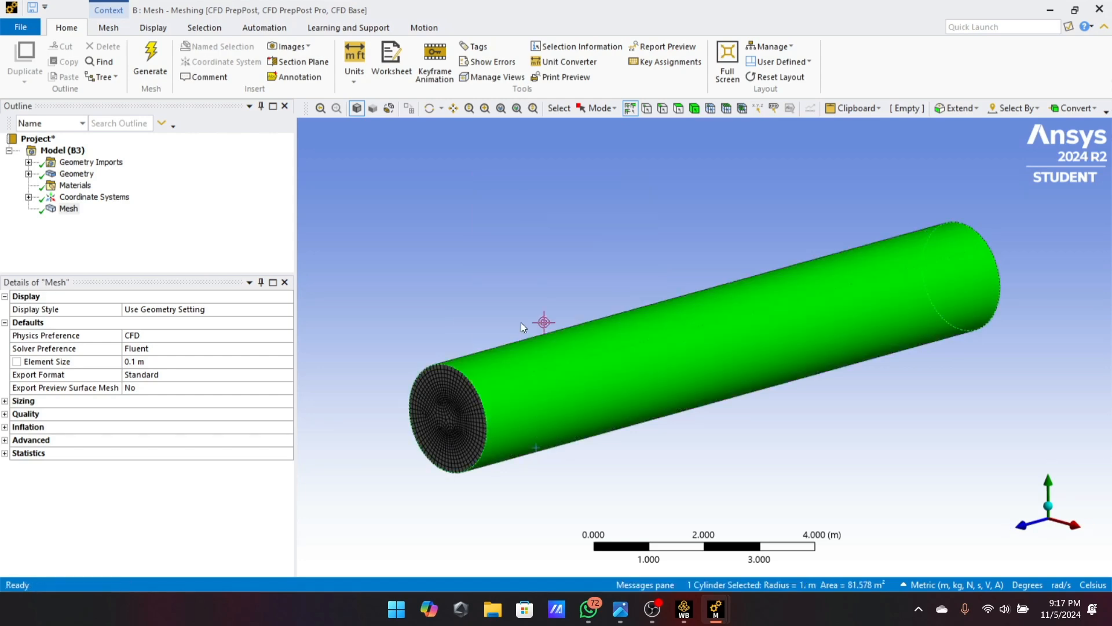
click(694, 108)
click(493, 405)
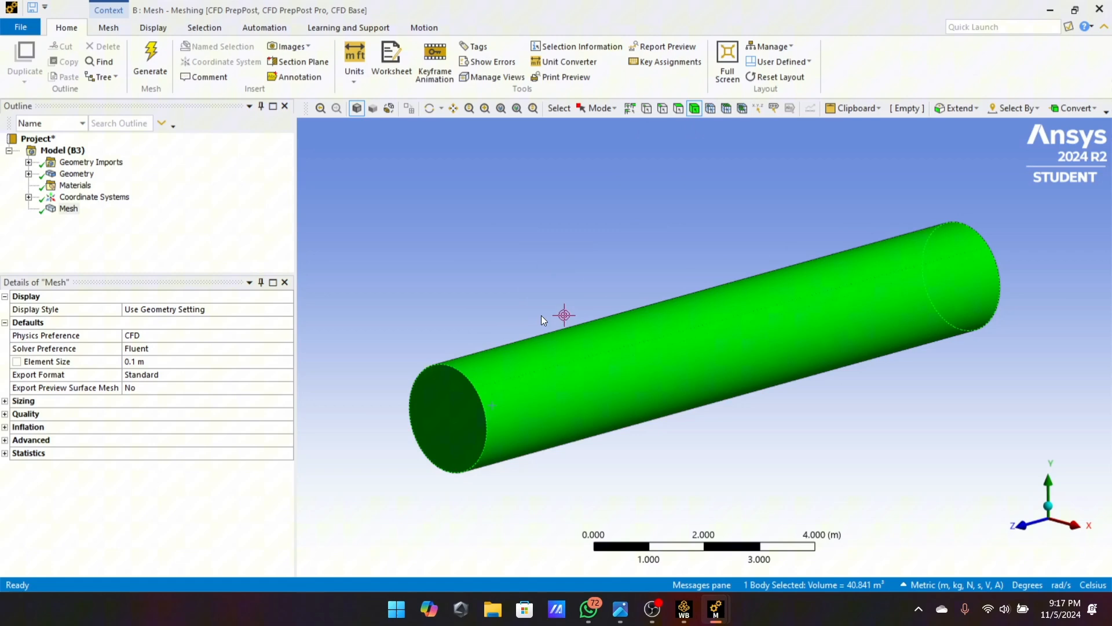
right_click(582, 356)
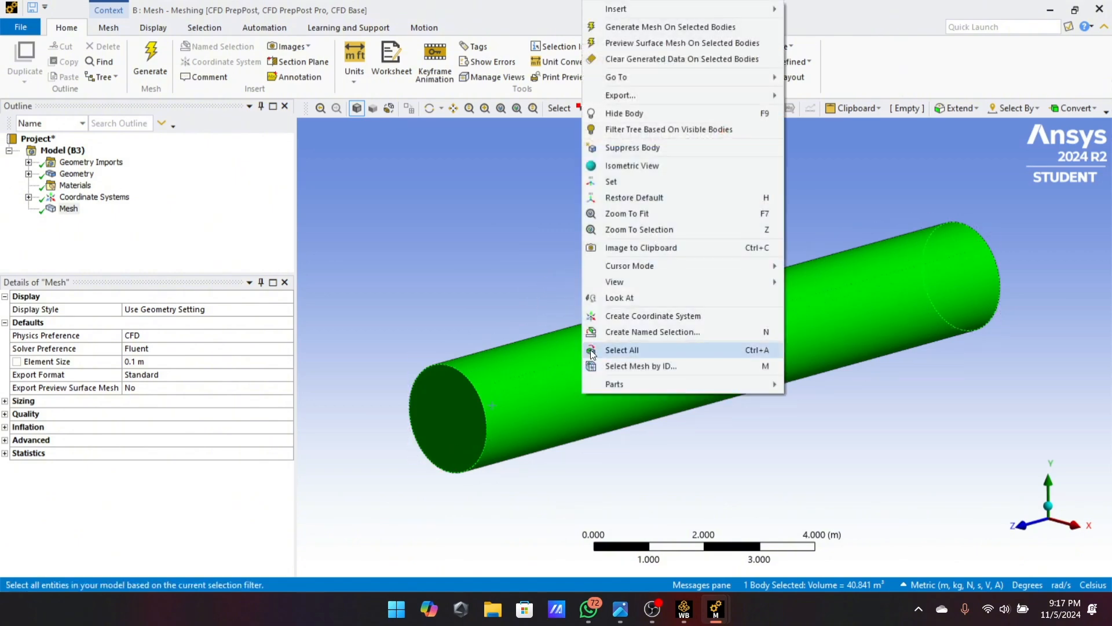
click(661, 330)
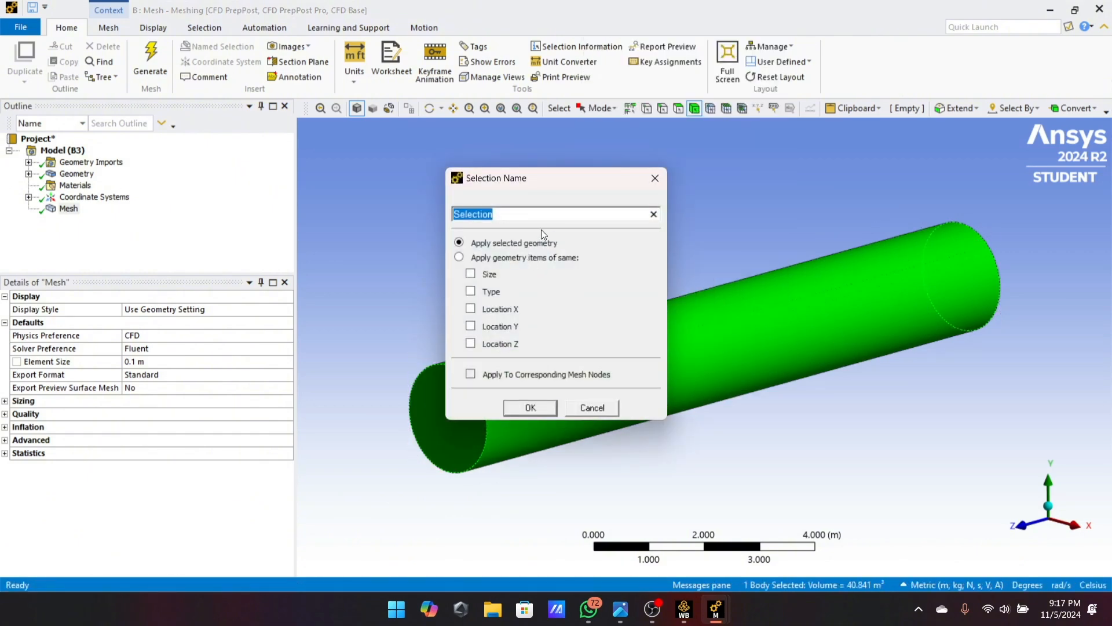
text(BoDy KenTang)
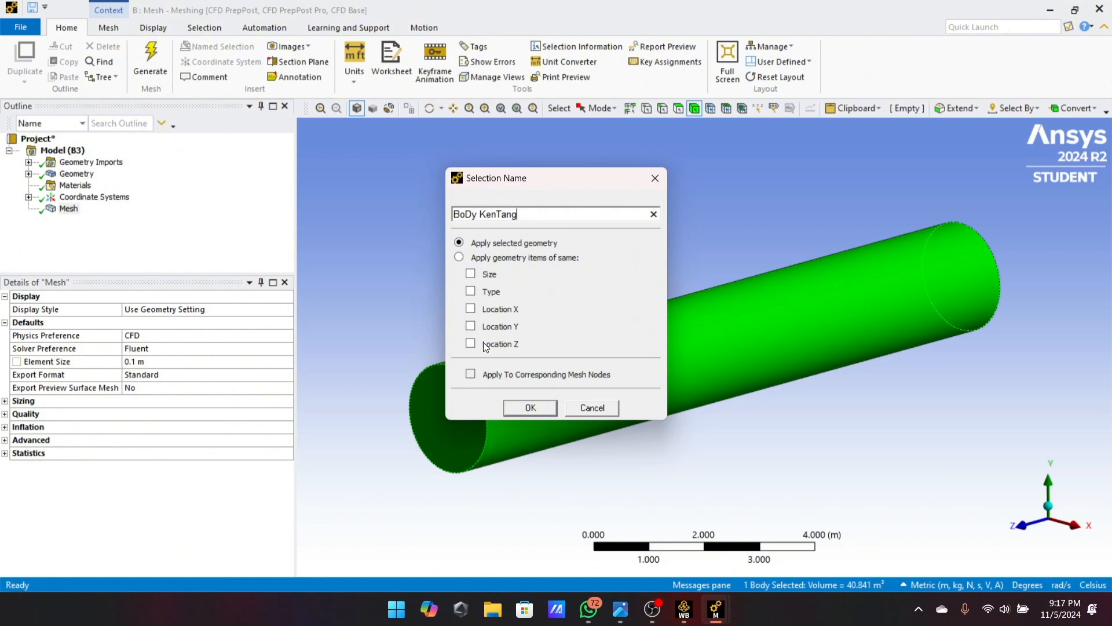
click(528, 407)
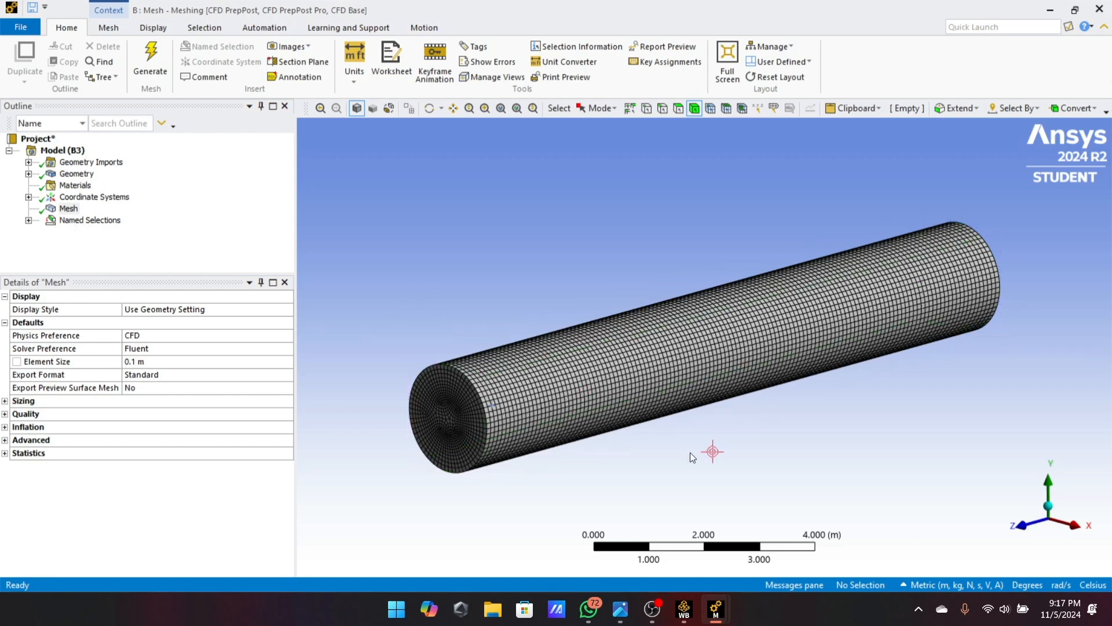
Step: Return to the Workbench project schematic, add a Fluent component system and link the Mesh cell to its Setup cell
mouse_move(680, 612)
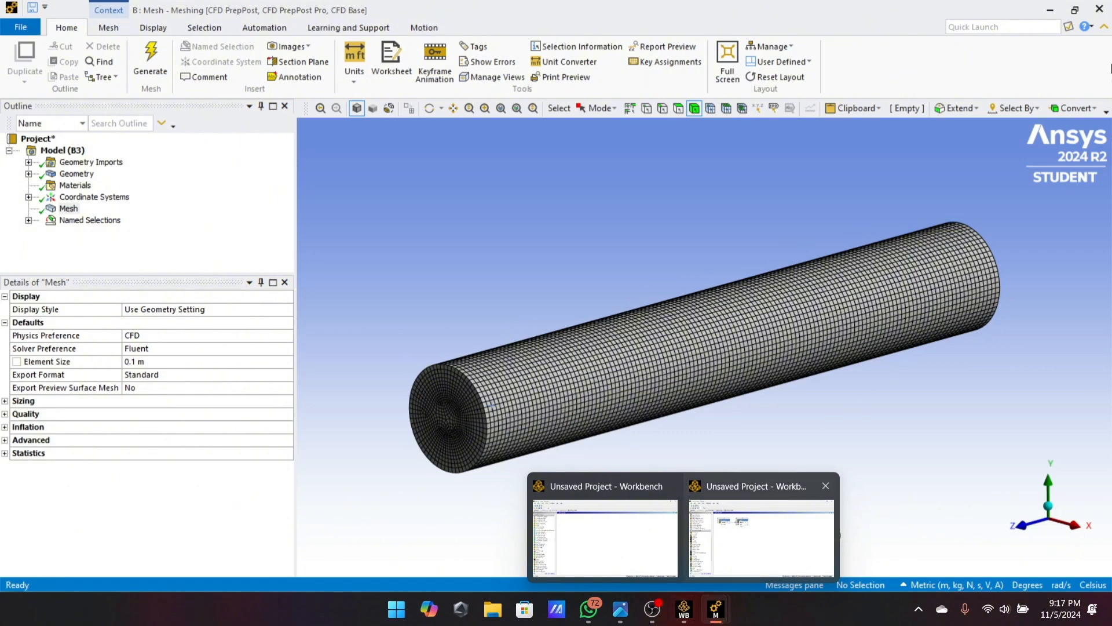
click(1055, 11)
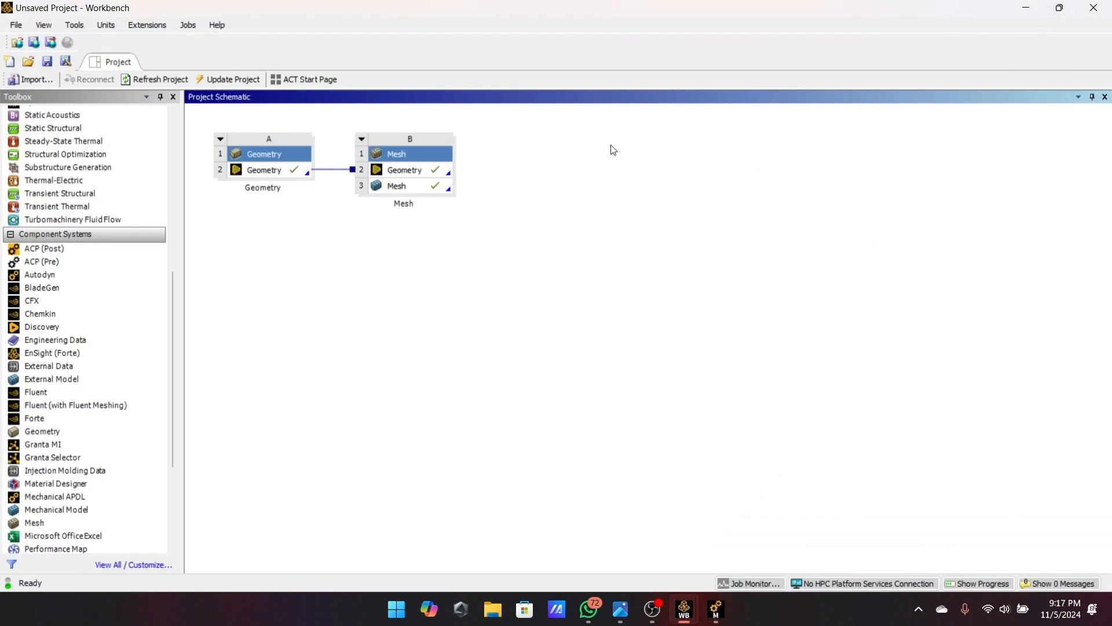
drag(36, 393, 488, 167)
drag(426, 185, 525, 170)
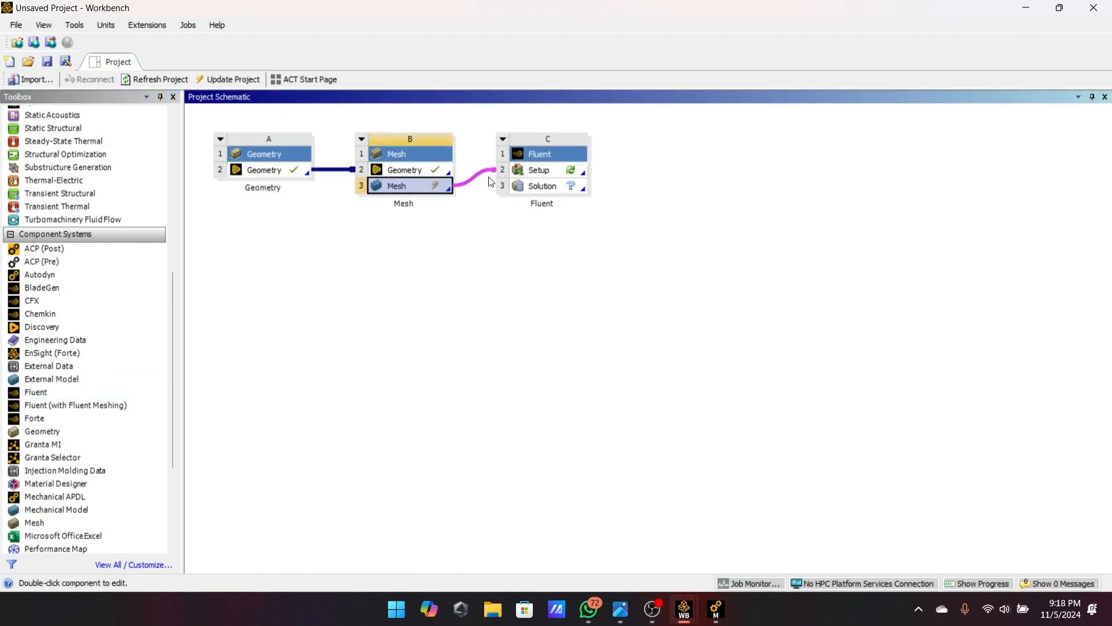
Step: Update the Mesh cell and open the Fluent system's Setup cell in Fluent Launcher
right_click(449, 186)
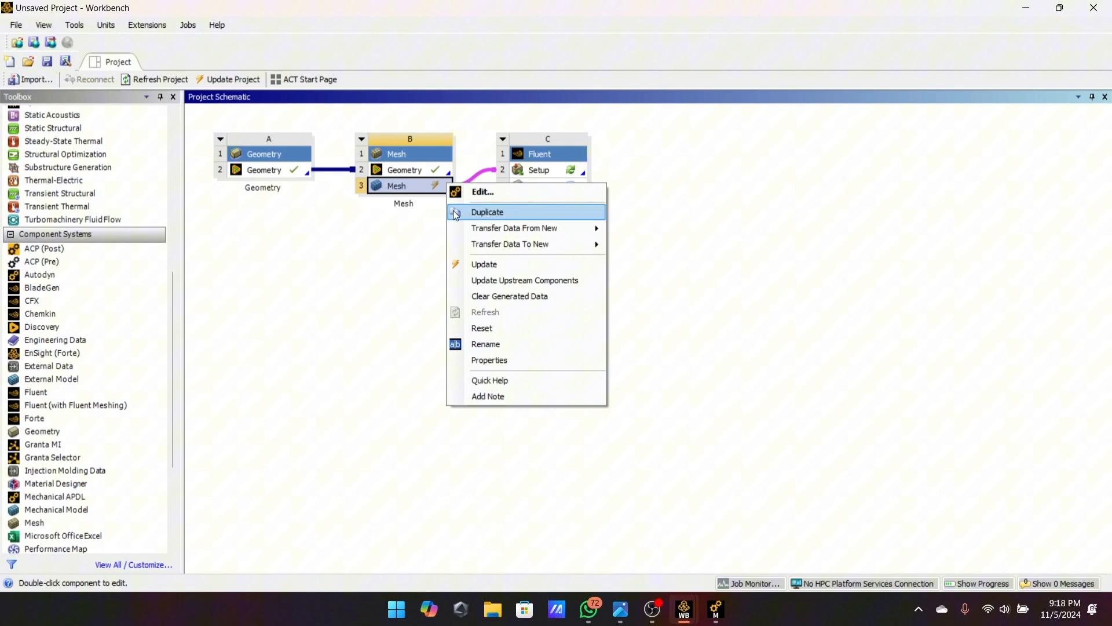
click(458, 264)
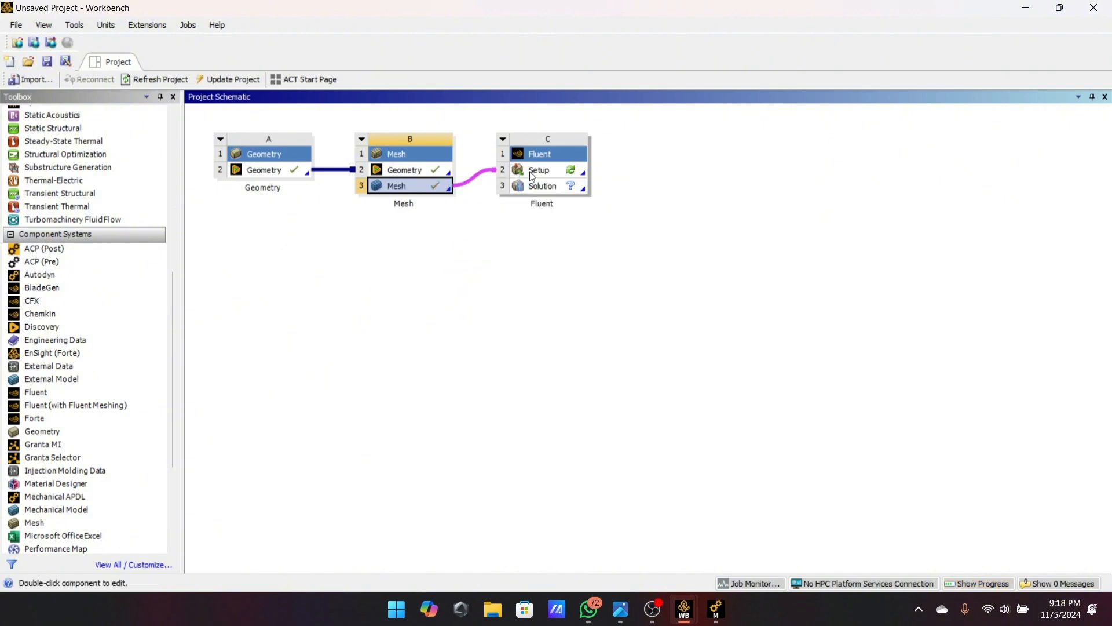
double_click(533, 174)
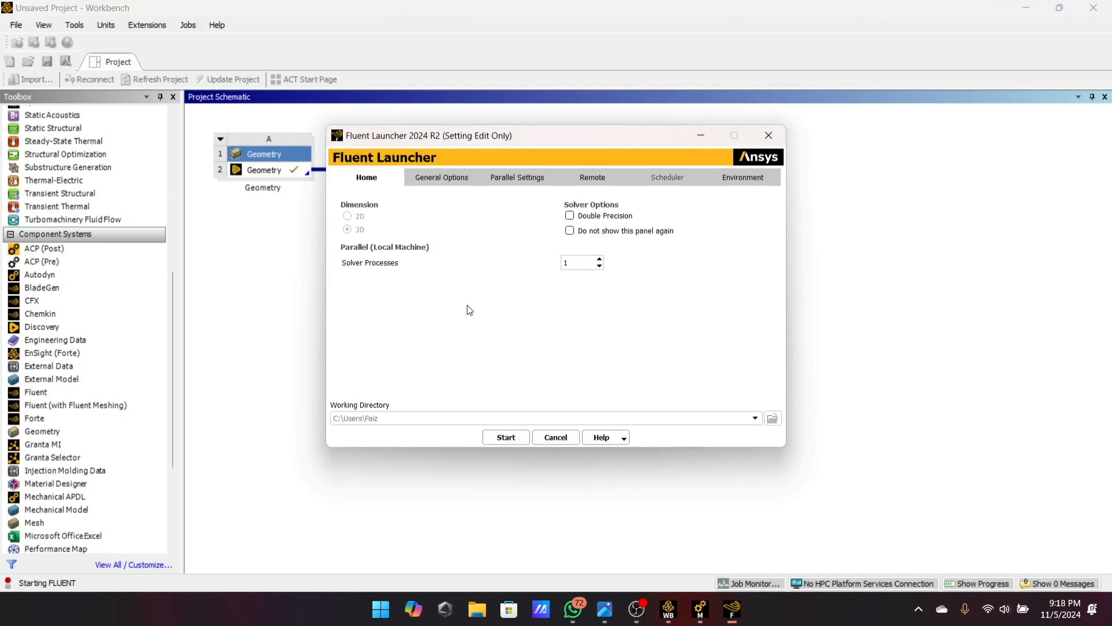
click(506, 442)
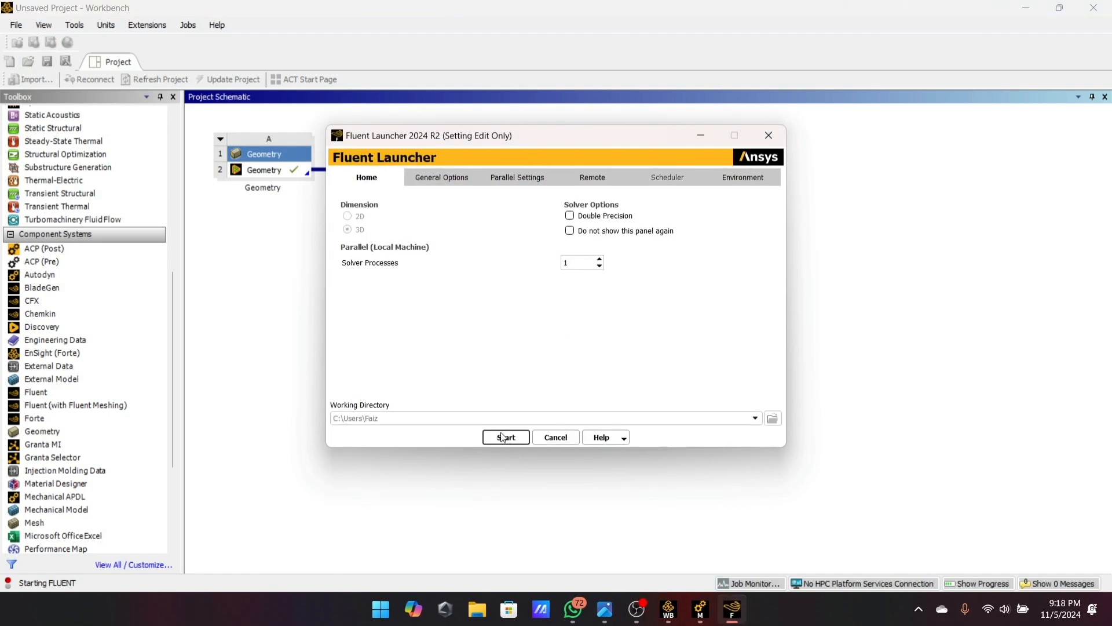
Step: Open Task Manager and check the CPU's core count in the performance information
key(super)
text(tas)
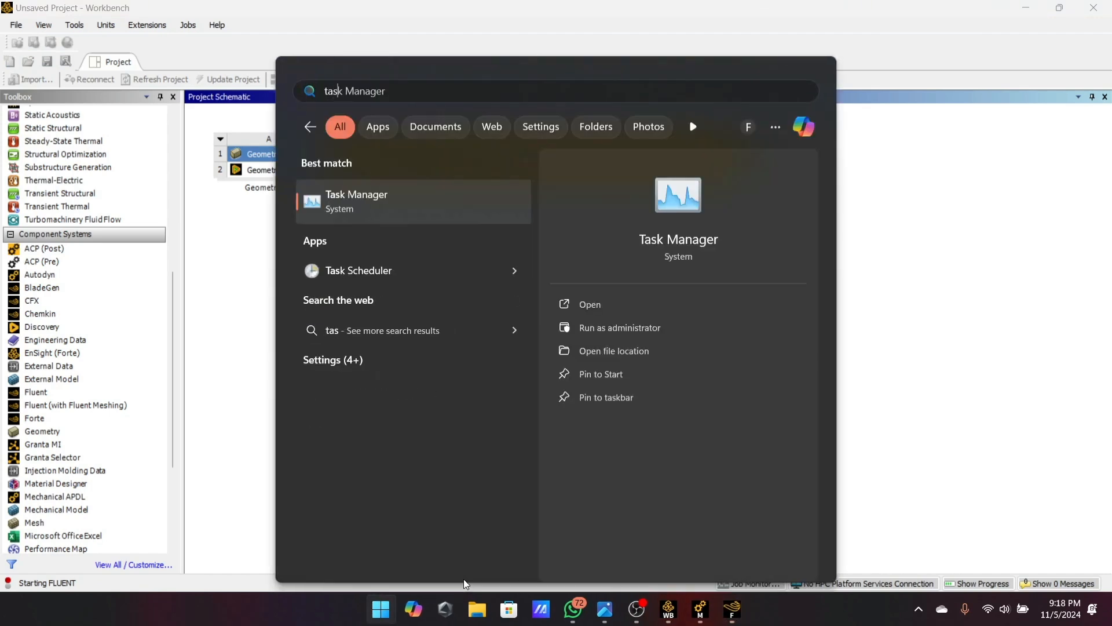
click(459, 209)
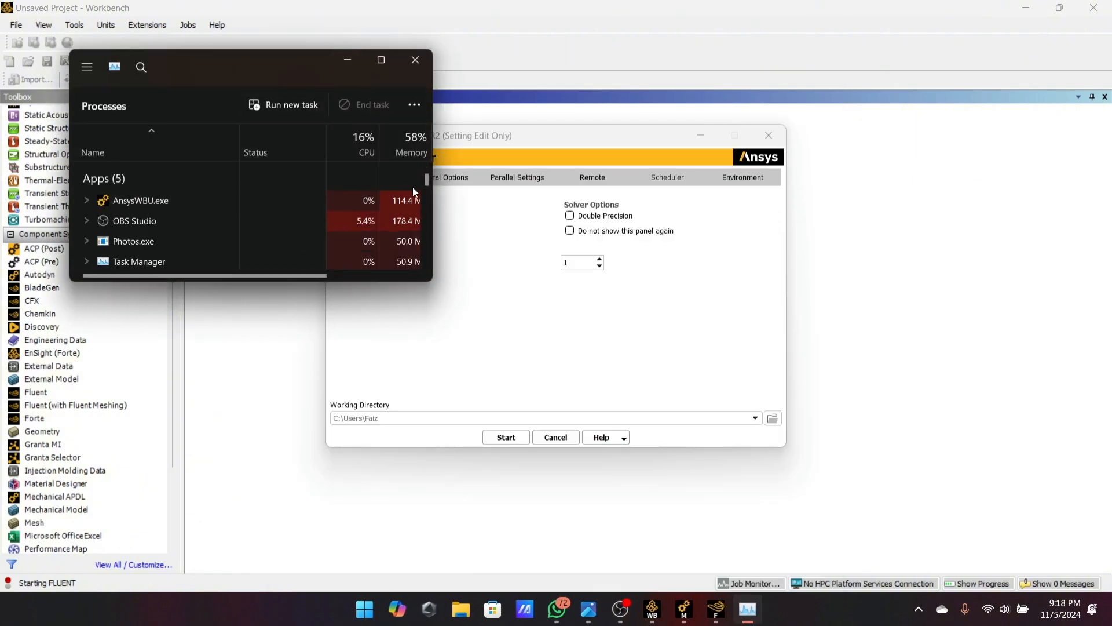
drag(432, 187, 730, 160)
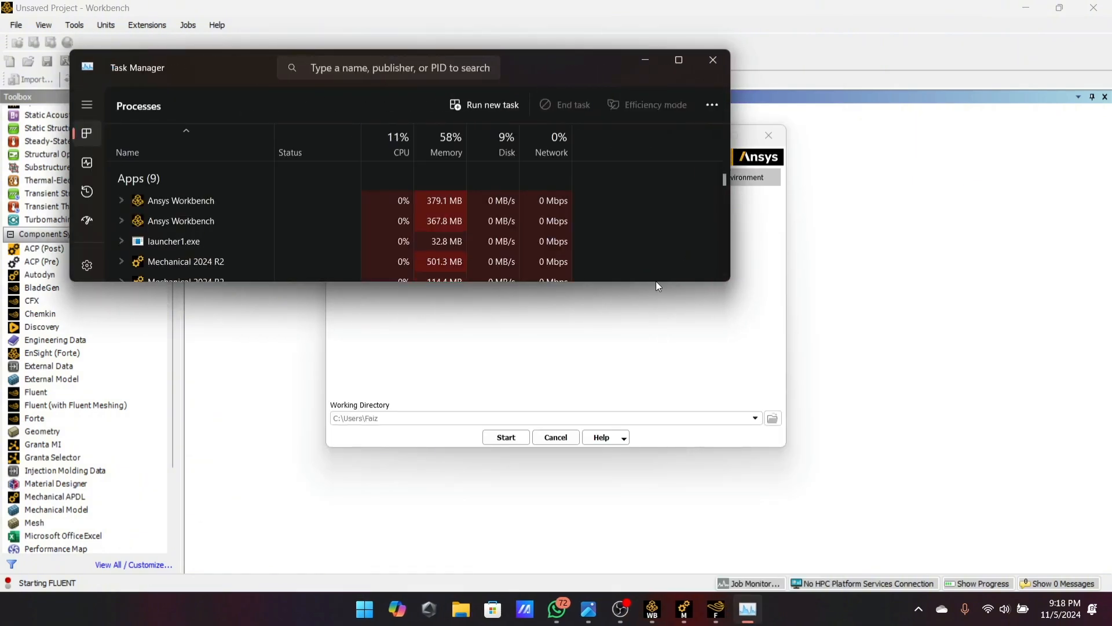
drag(656, 282, 586, 500)
scroll(494, 377, down, 2)
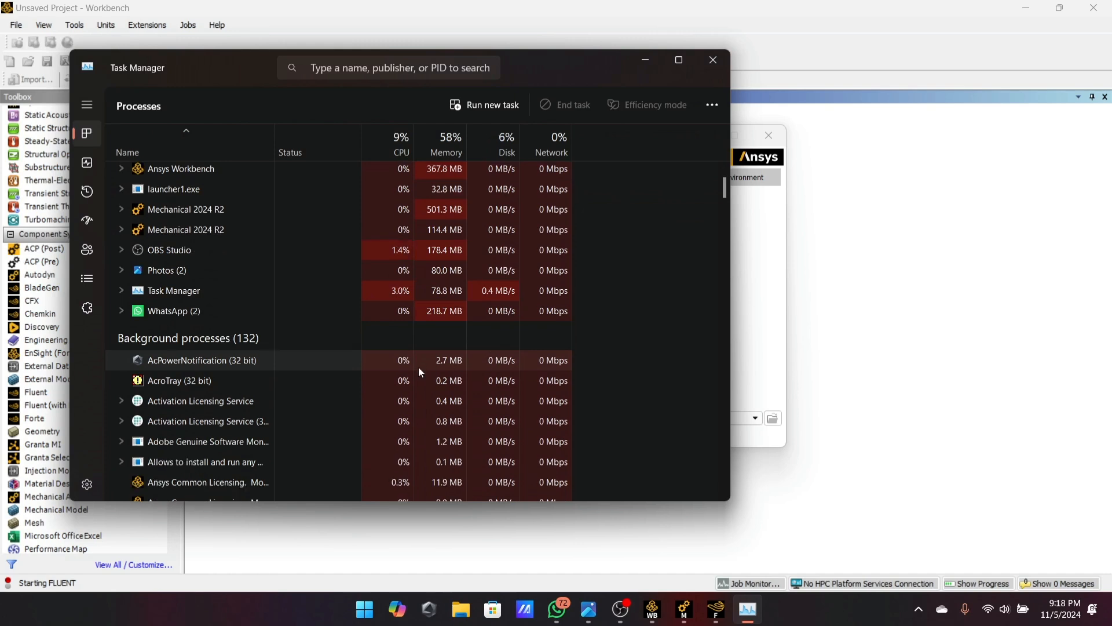
click(87, 163)
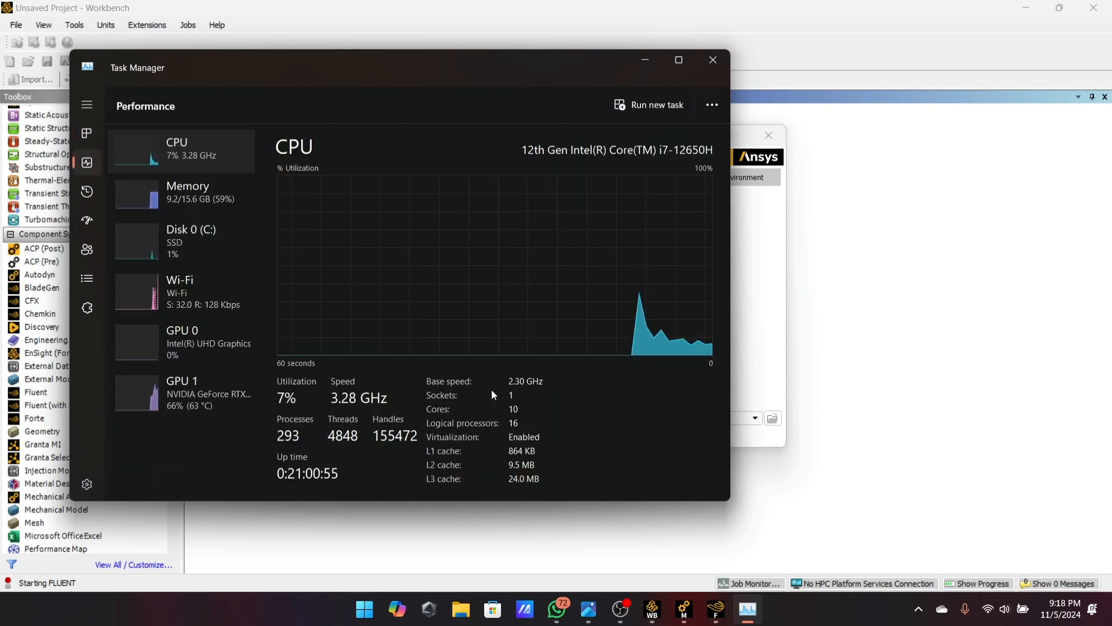
click(714, 60)
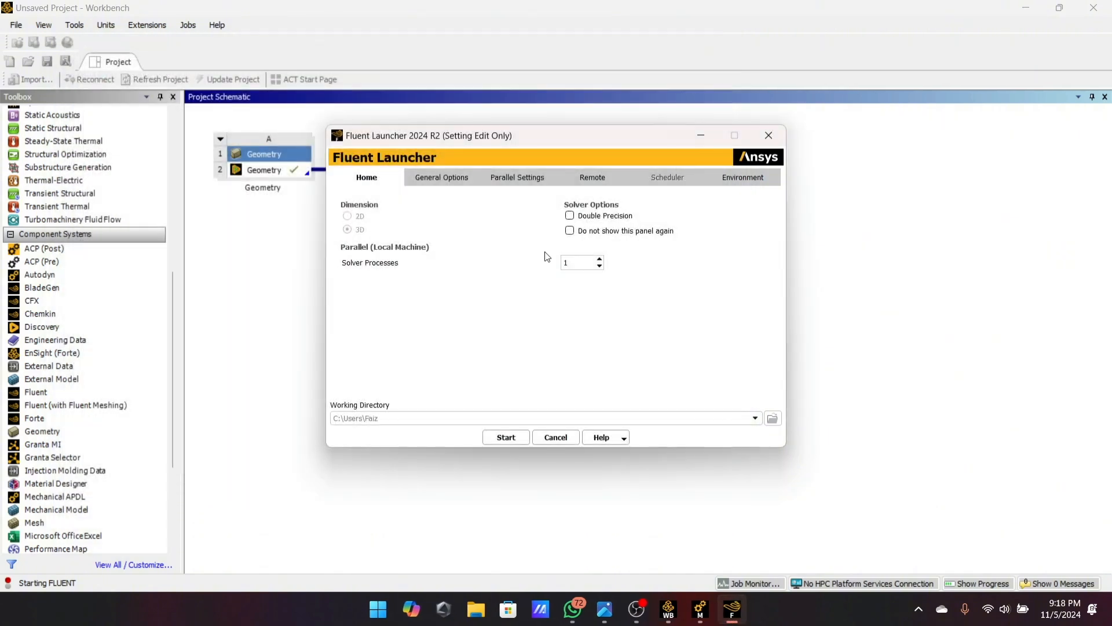
Step: Set the solver processes to 4 in Fluent Launcher and start Fluent
double_click(563, 263)
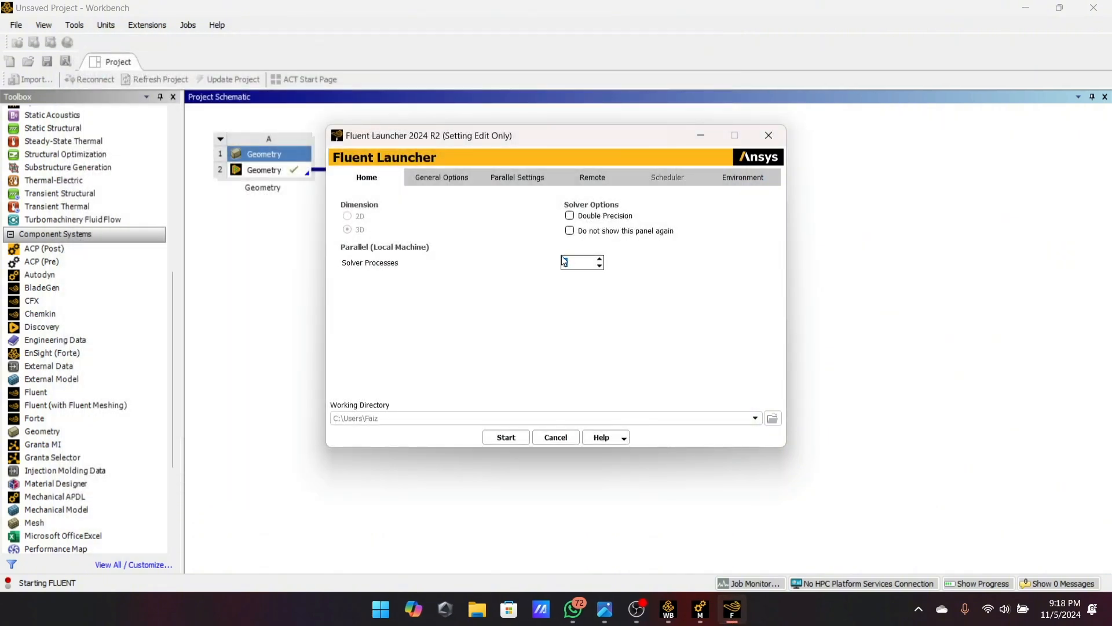
click(493, 436)
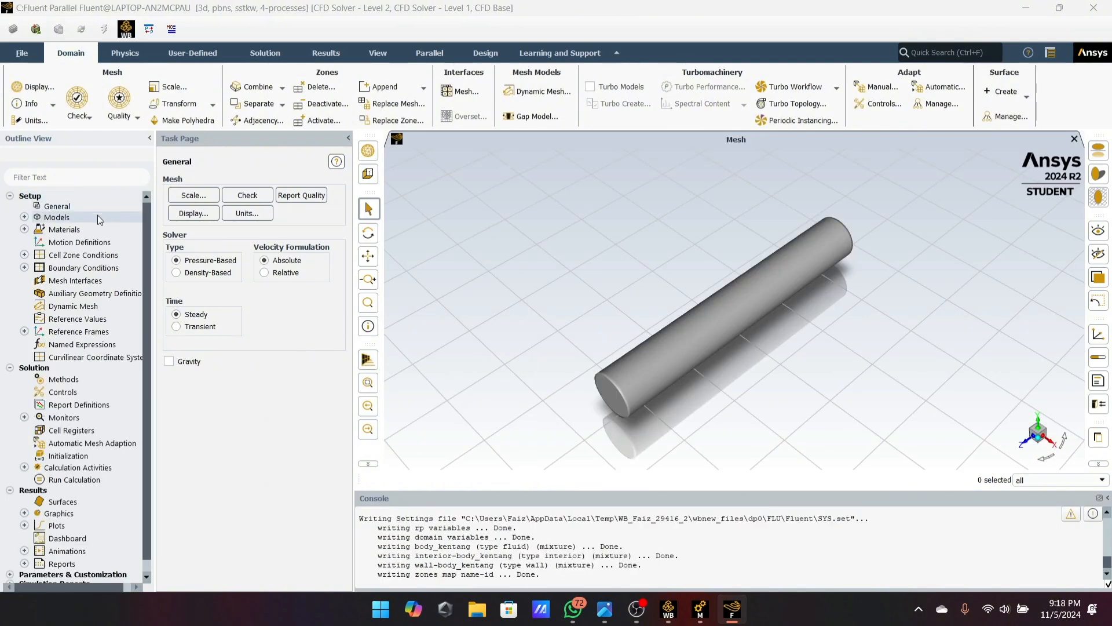
Step: Enable the Energy Equation in the Fluent setup's models
click(25, 217)
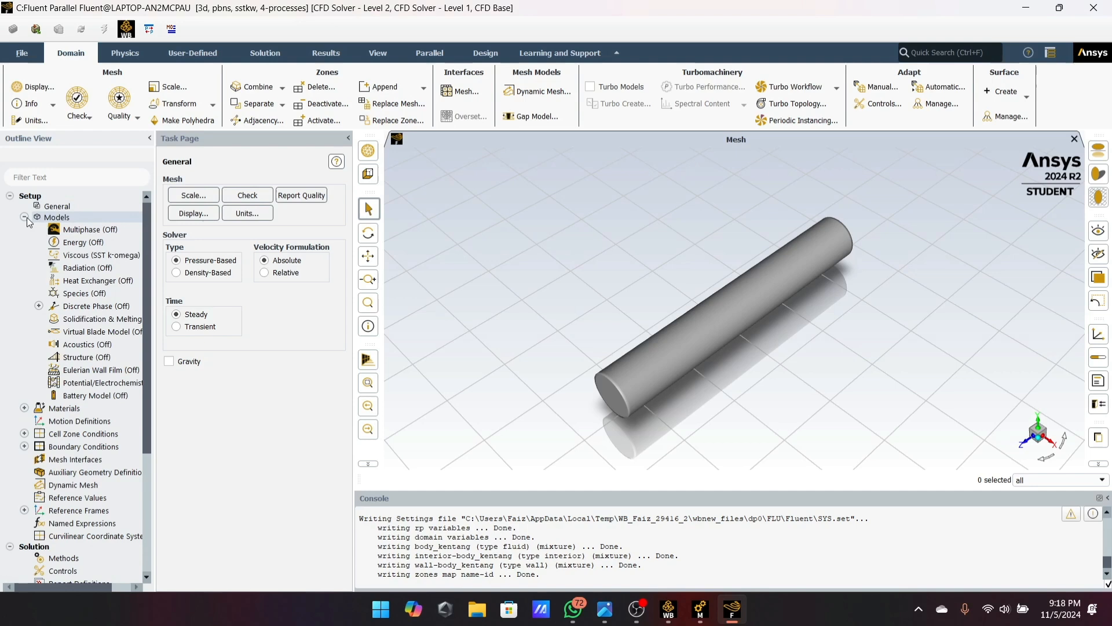
double_click(57, 241)
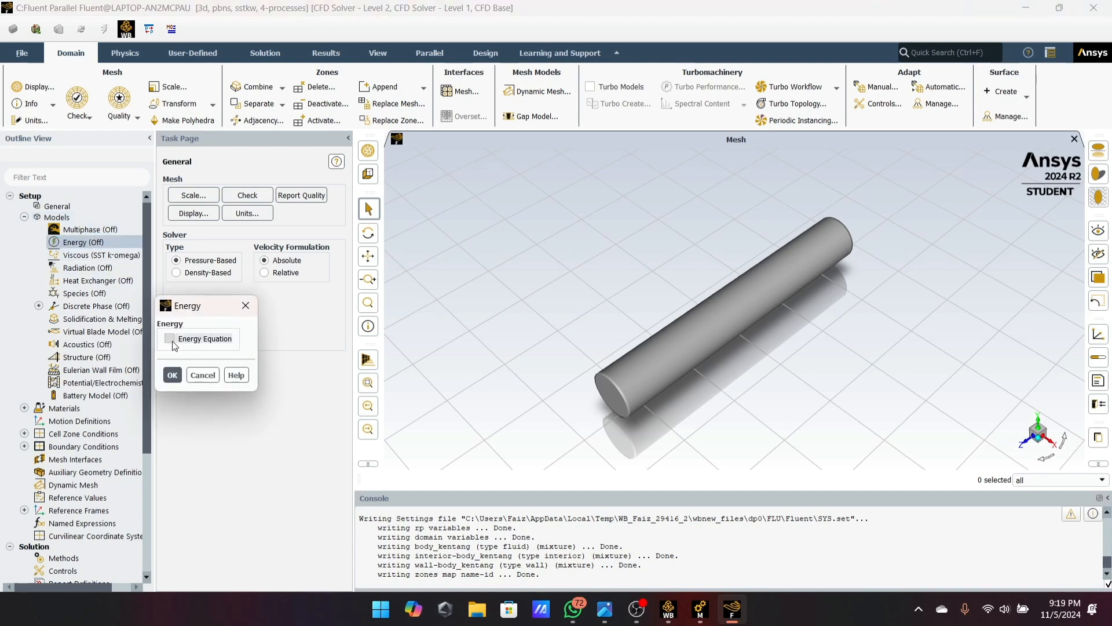
click(167, 337)
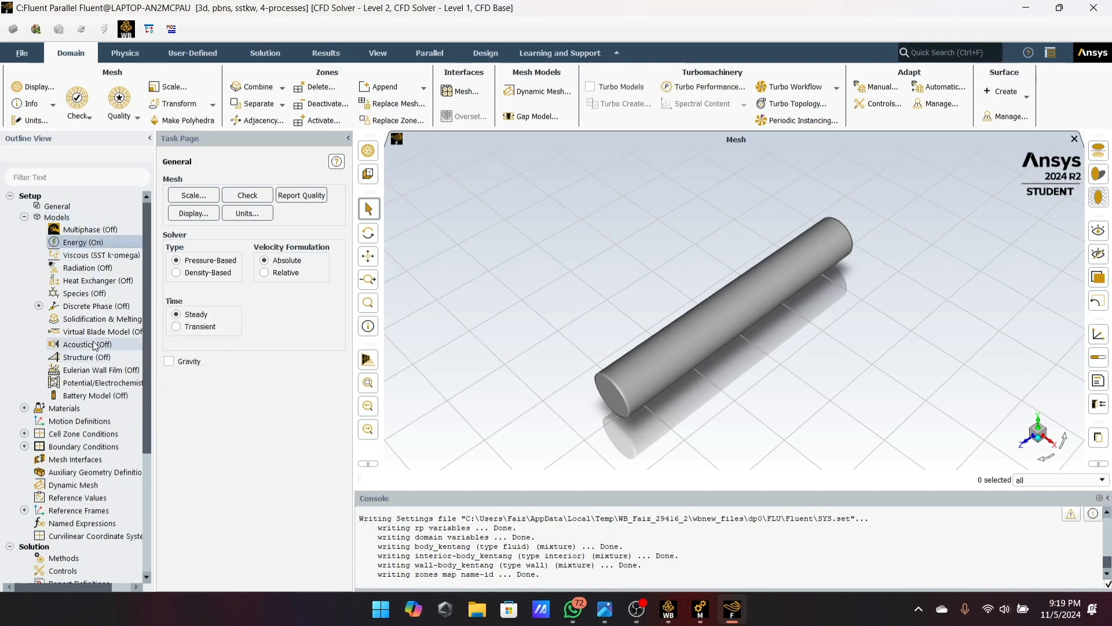
Step: Open the solid material aluminum for editing
scroll(70, 336, down, 2)
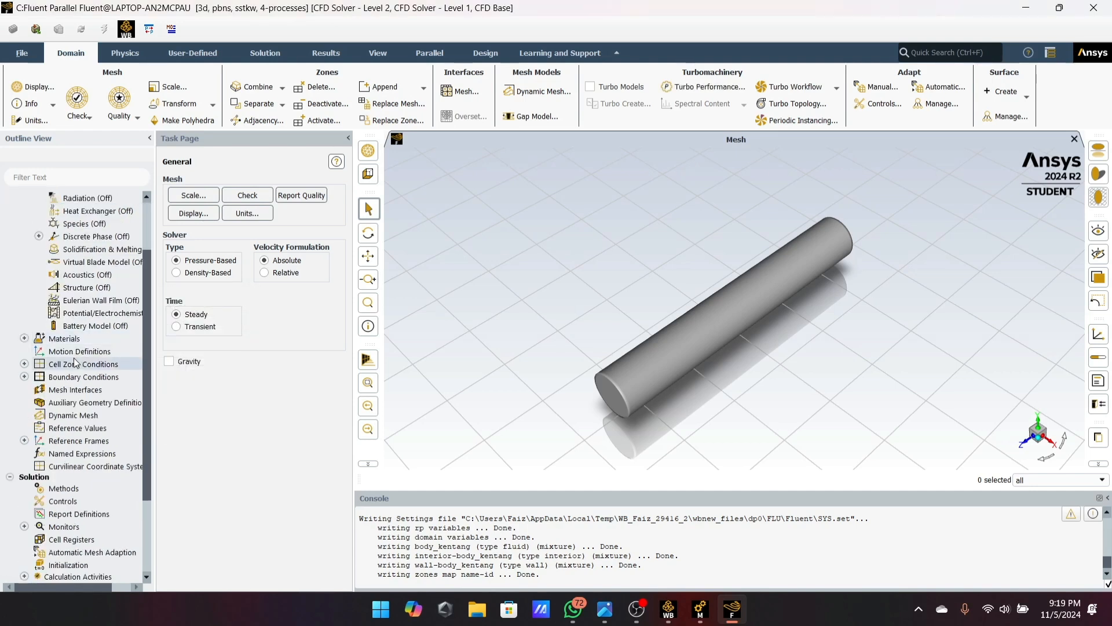
click(25, 338)
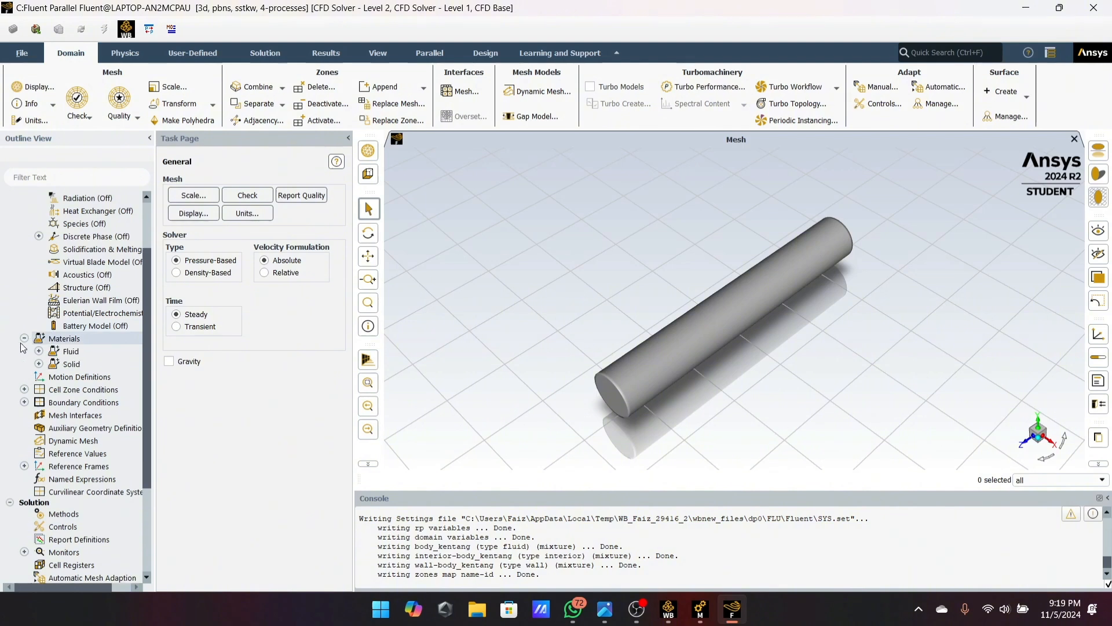
double_click(52, 364)
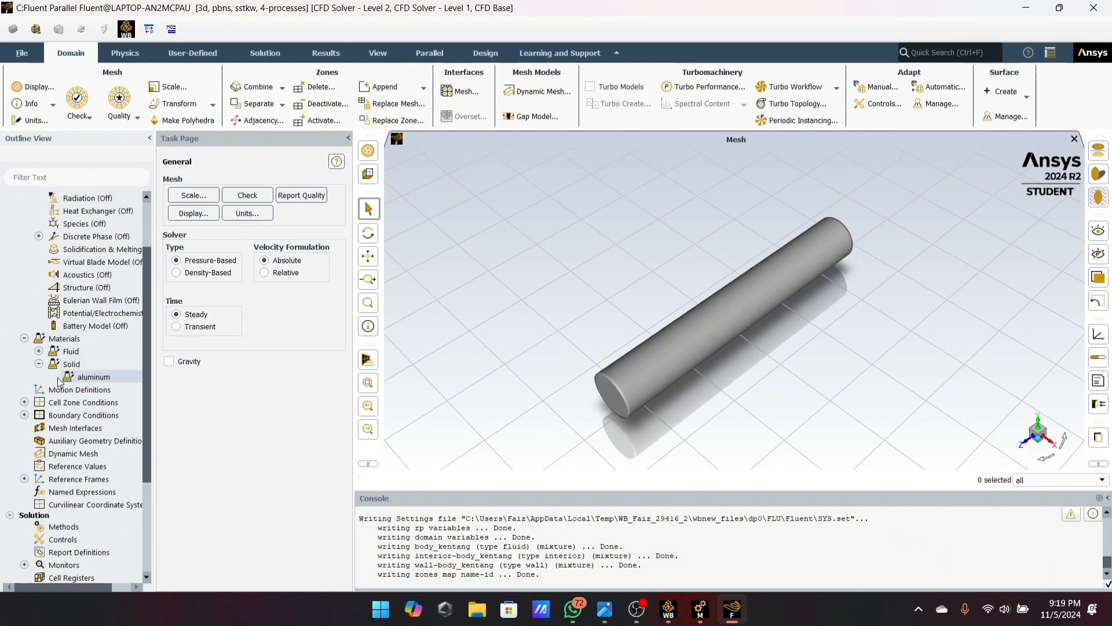
double_click(58, 377)
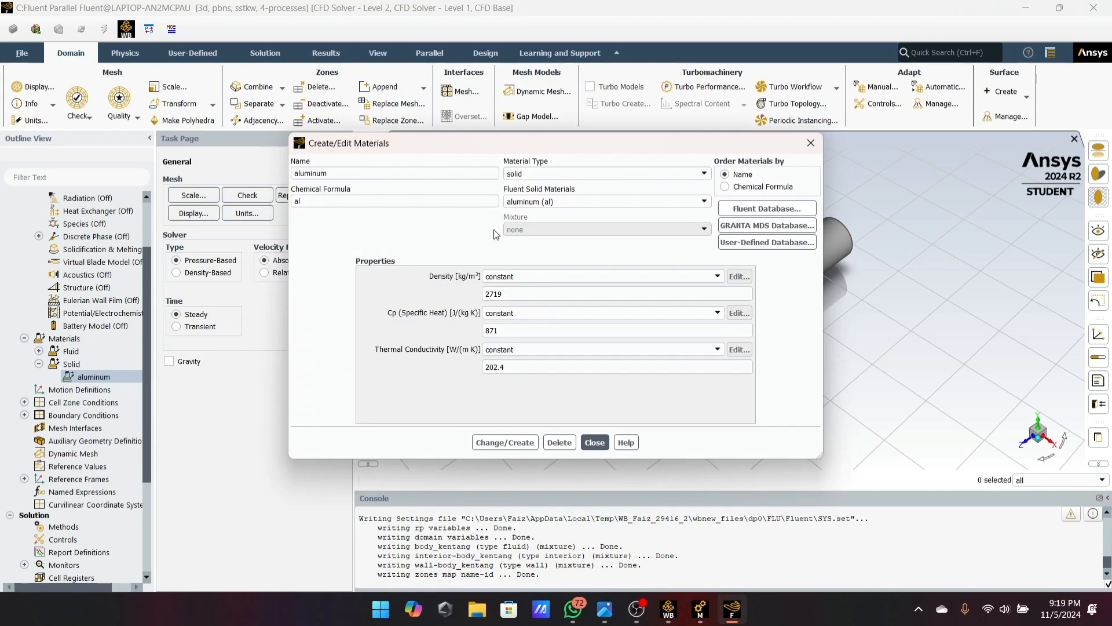
click(460, 201)
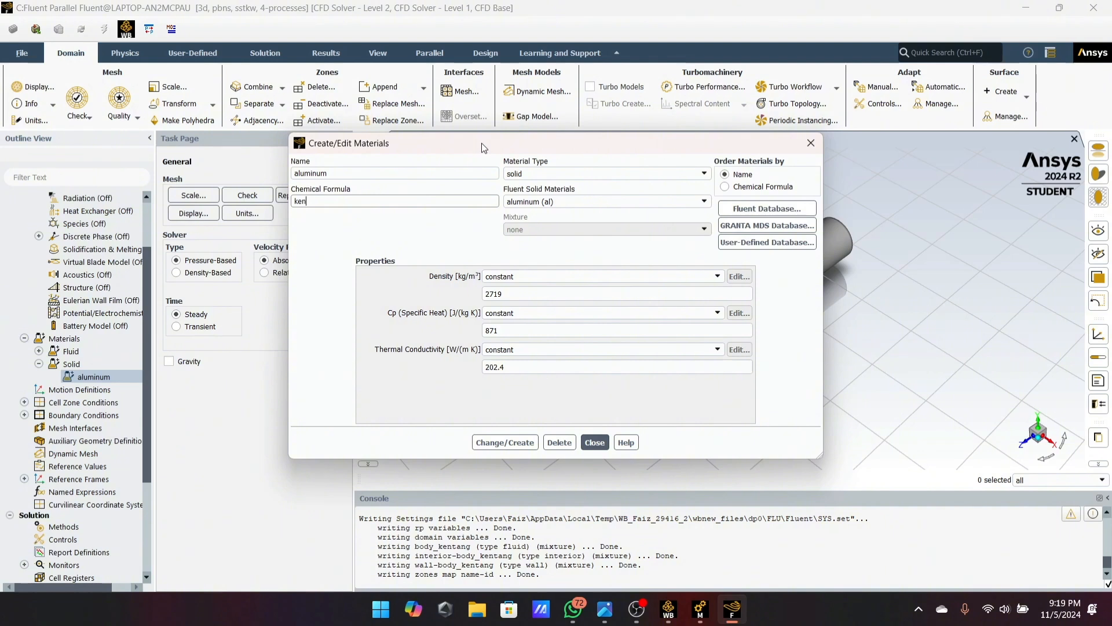
text(kentang-gcor)
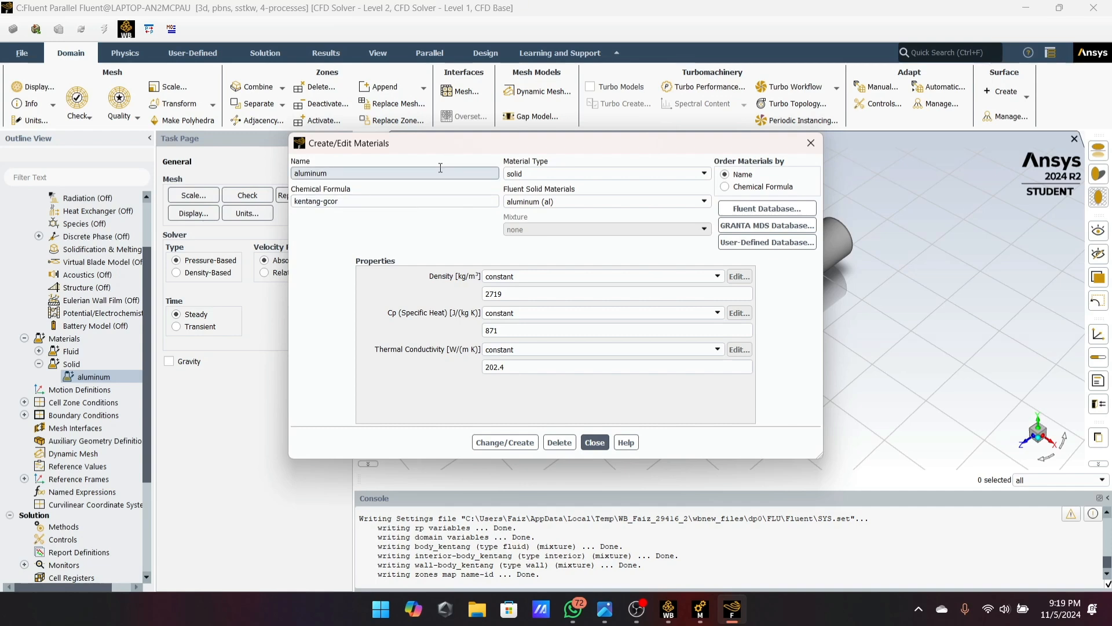
key(BackSpace)
key(BackSpace)
key(BackSpace)
key(BackSpace)
key(BackSpace)
key(BackSpace)
key(BackSpace)
text(kentang)
text(-man)
text(knyos)
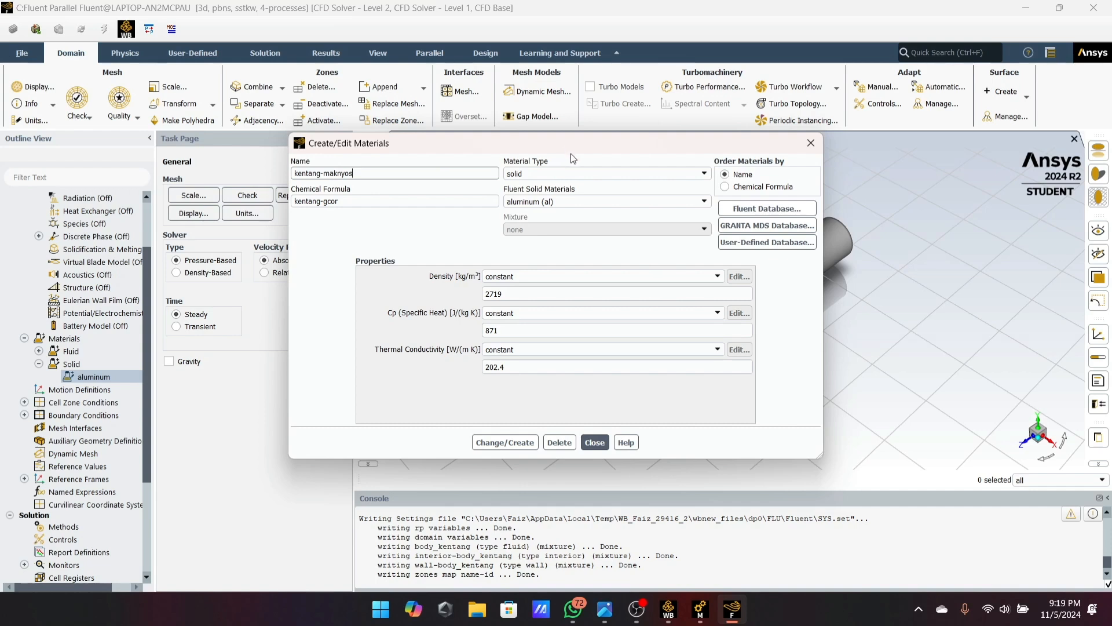
click(579, 201)
click(579, 213)
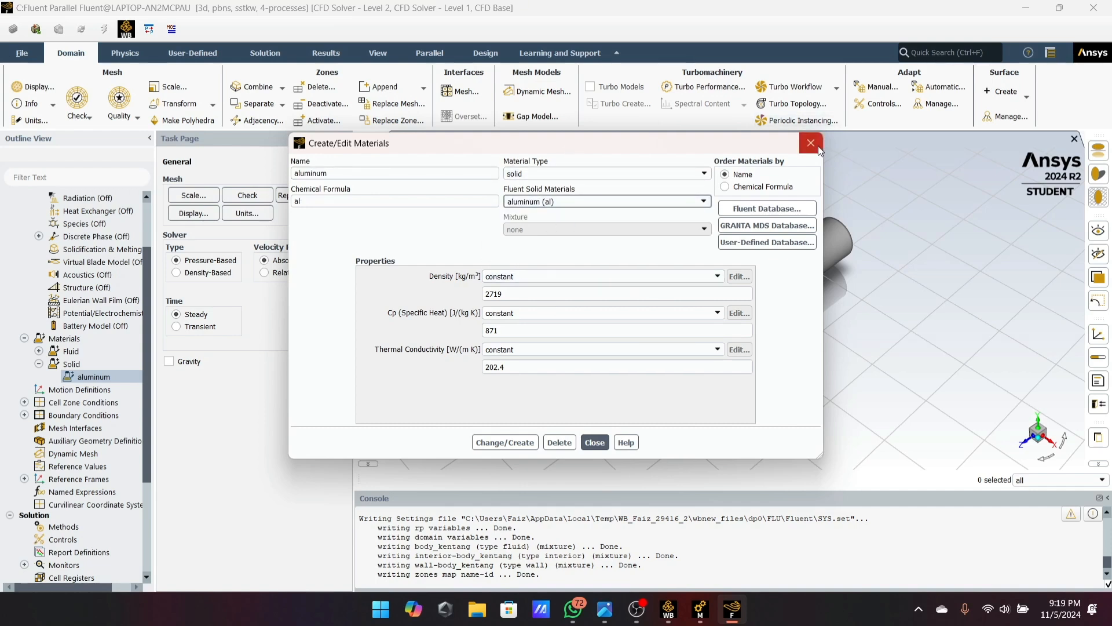
Step: Enter kentanggoreng as the new name of the aluminum solid material
click(462, 176)
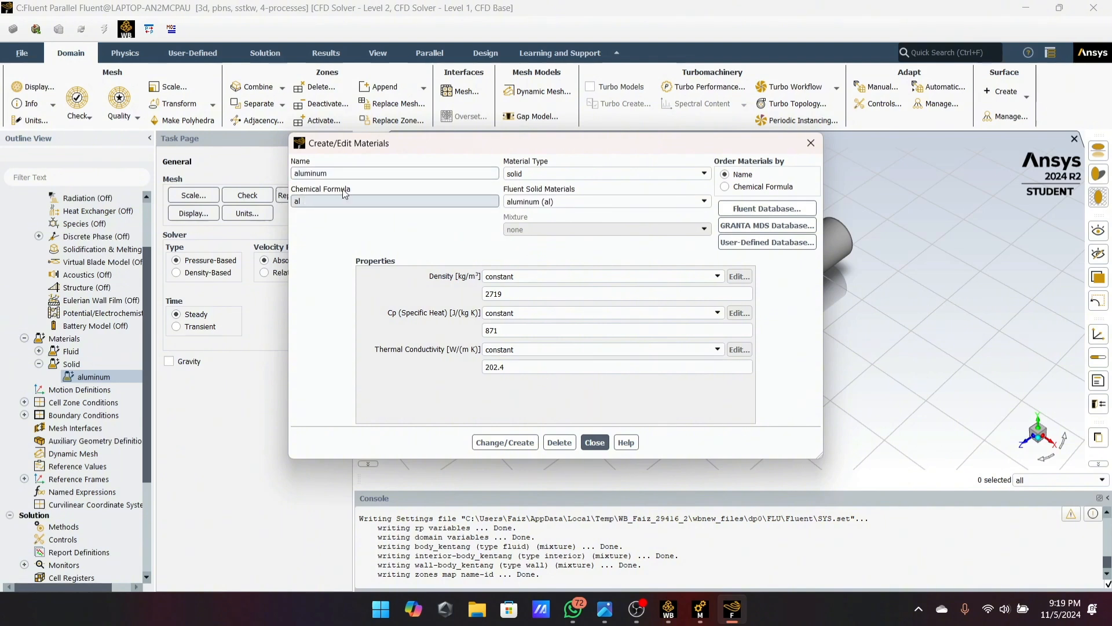
click(268, 185)
click(310, 173)
double_click(310, 174)
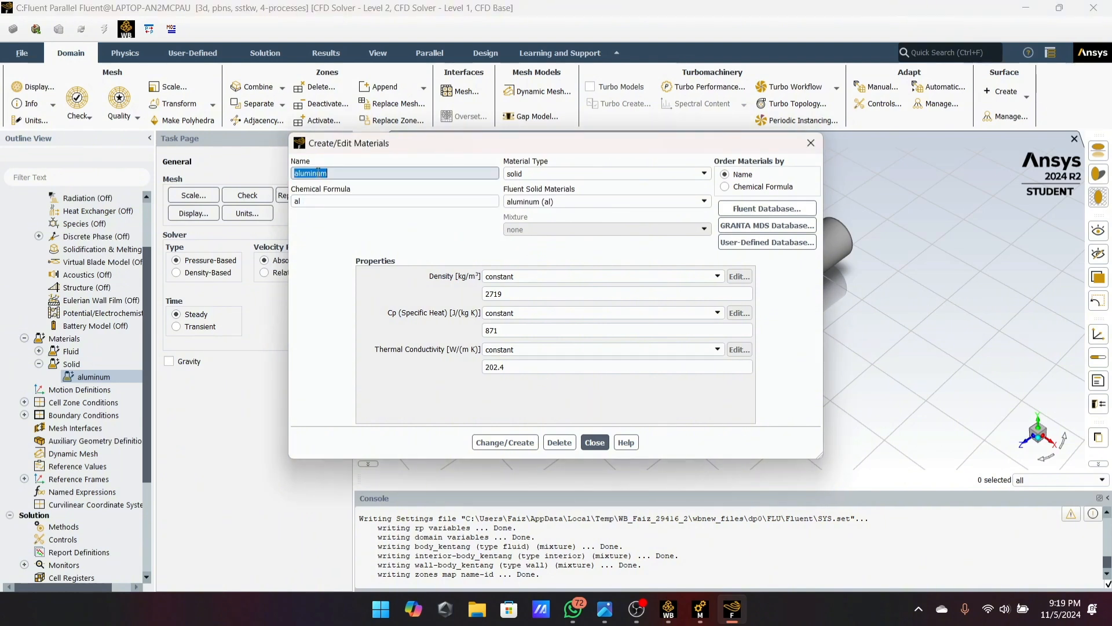
text(kentanggoreng)
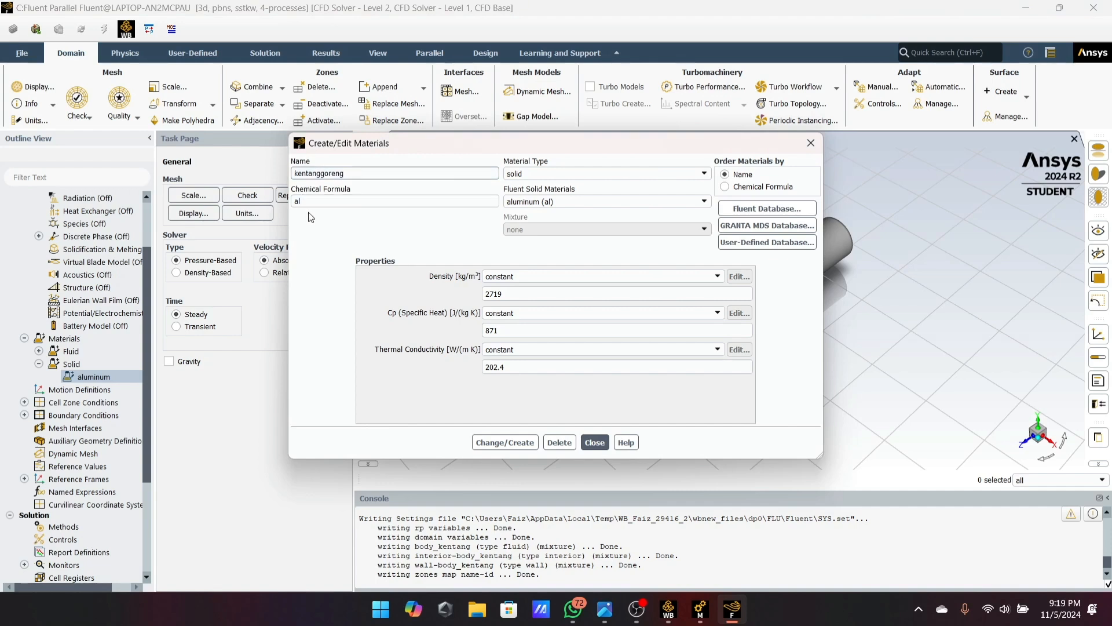
Step: Set the kentanggoreng material's chemical formula to kntngbkr and its density to 3000 kg/m³
click(312, 199)
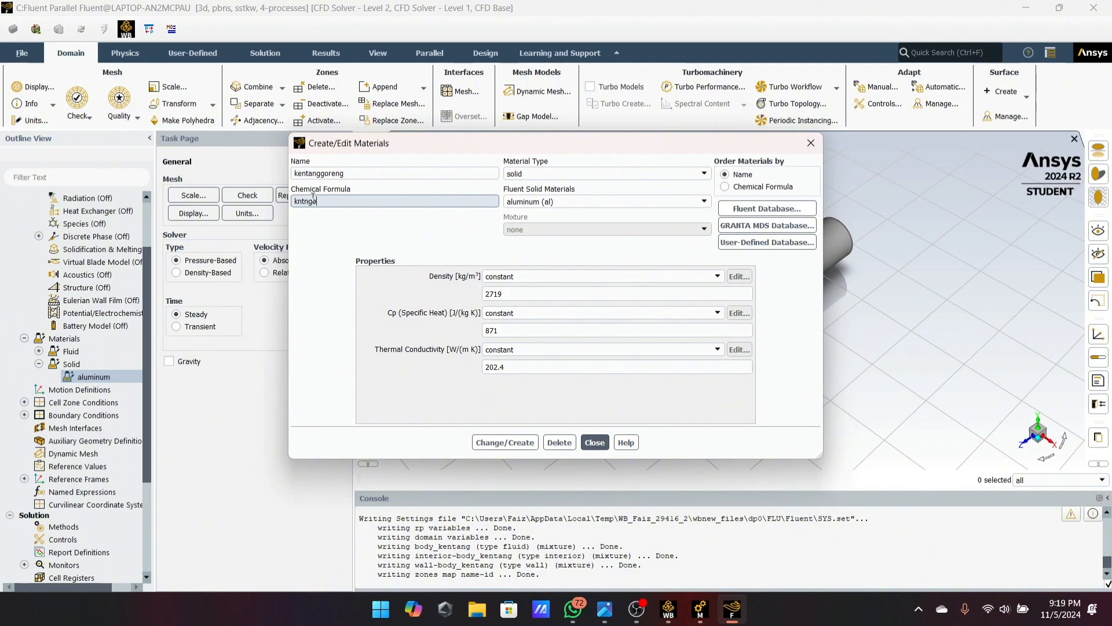
text(kntngakr)
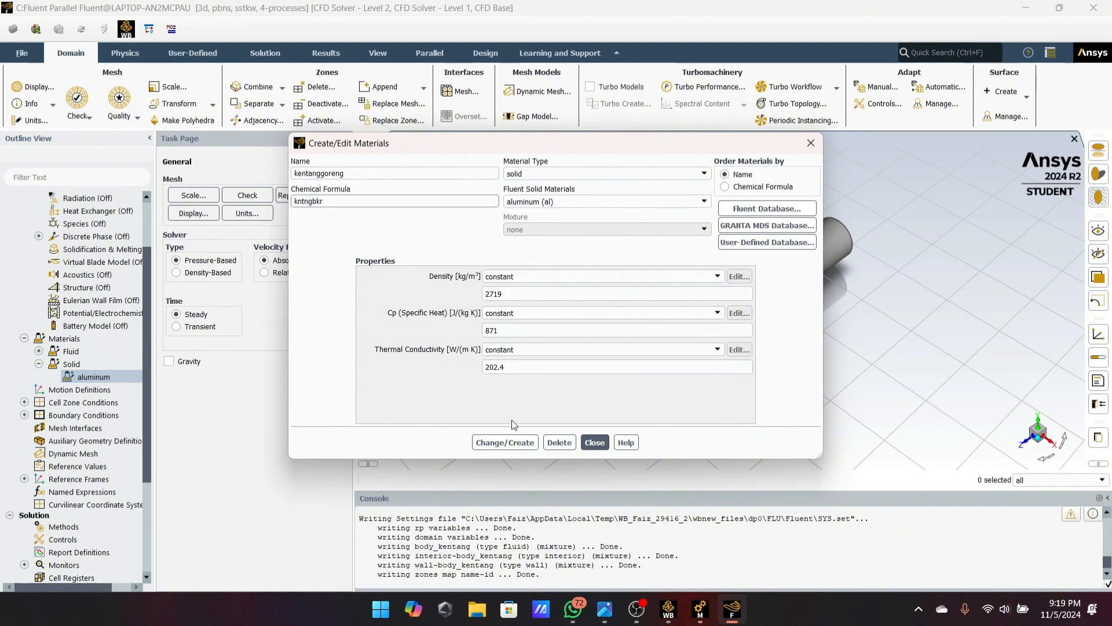
click(564, 290)
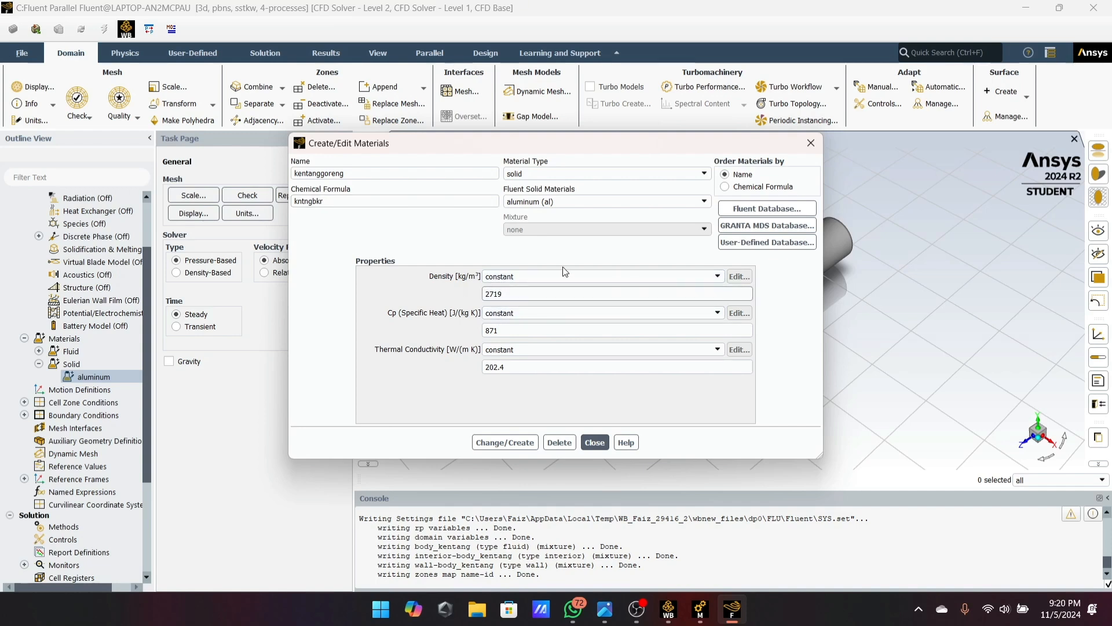
key(BackSpace)
key(BackSpace)
key(BackSpace)
text(39)
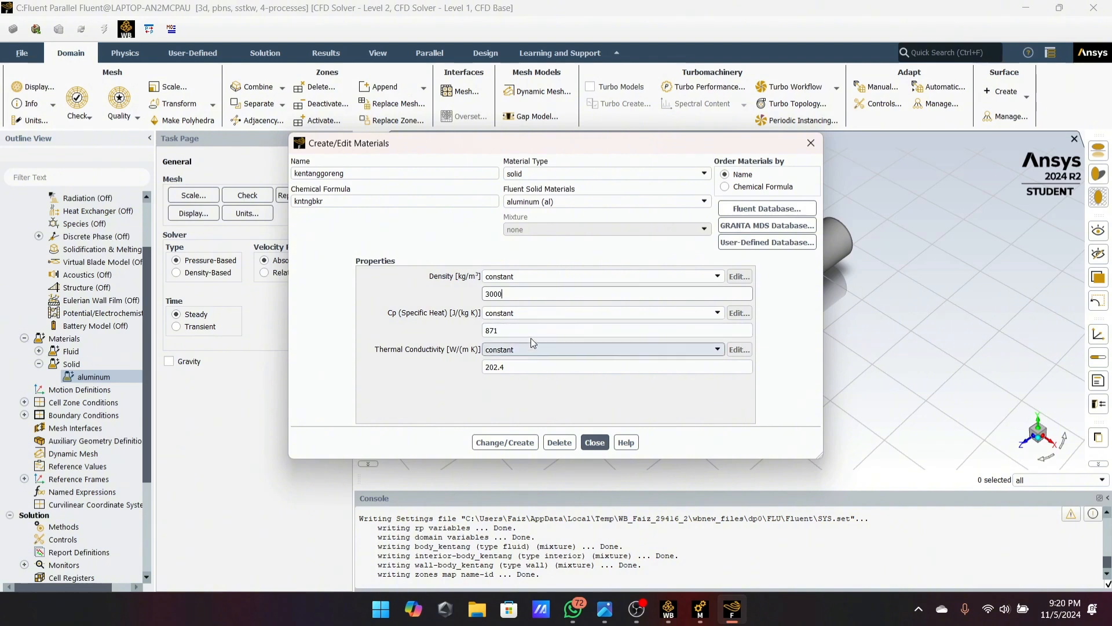
Step: Set the material's specific heat to 837.15 J/(kg K) and its thermal conductivity to 0.00279142 W/(m K)
click(505, 330)
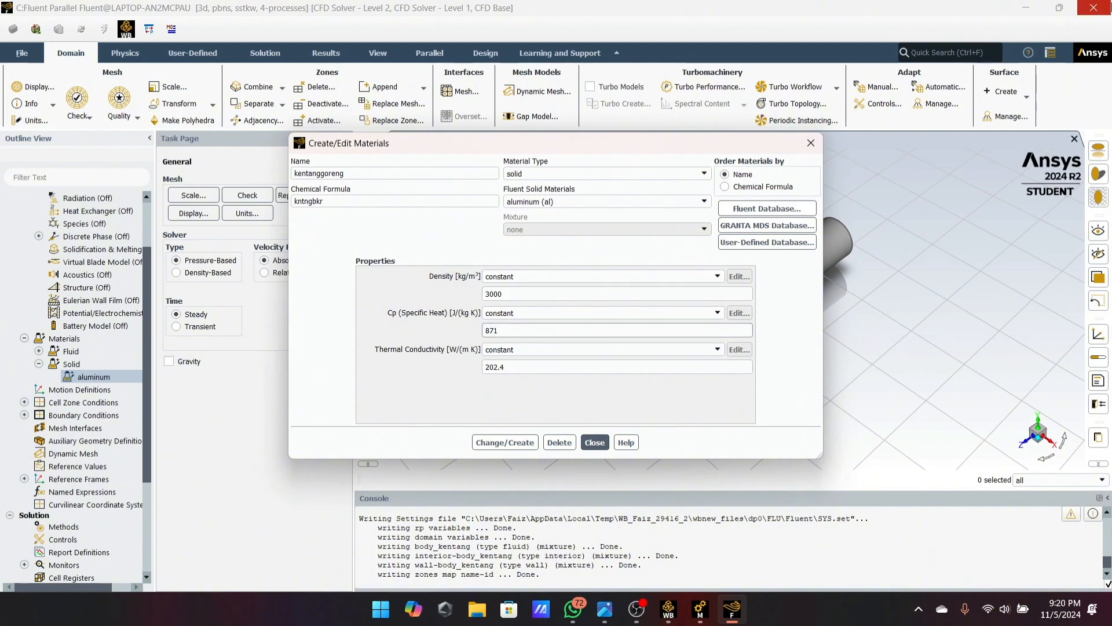
text(37.15)
click(516, 366)
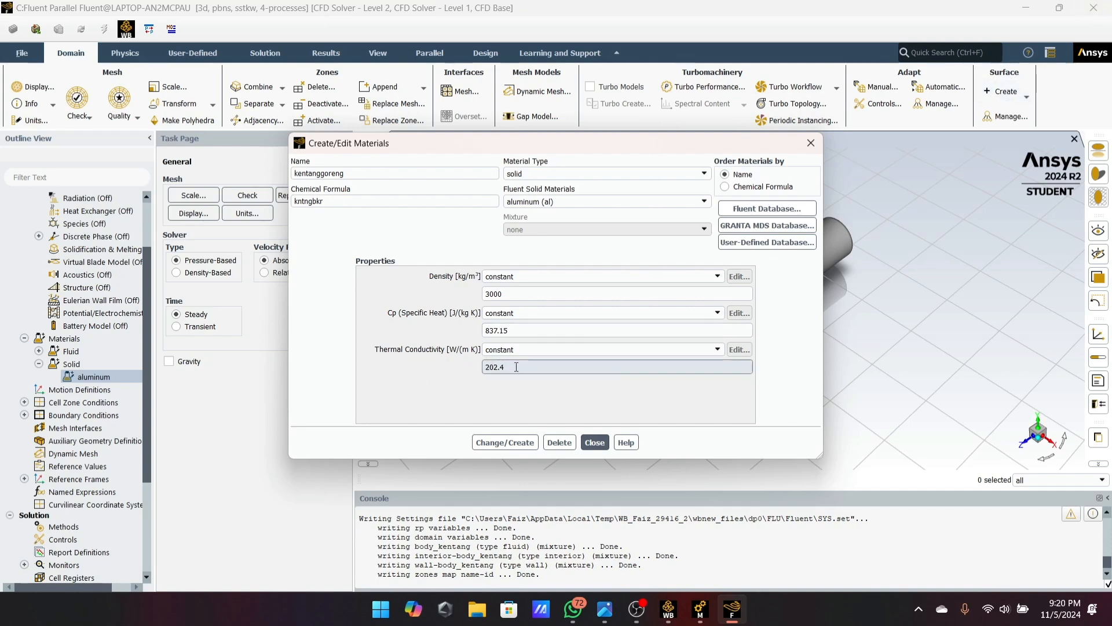
double_click(516, 366)
text(0)
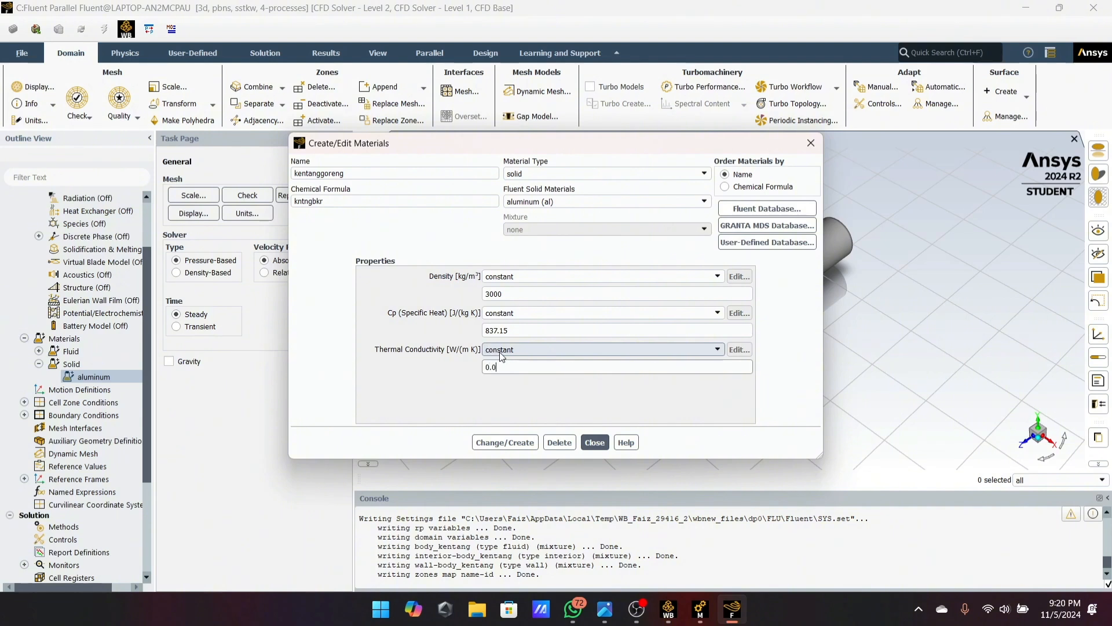
text(.0)
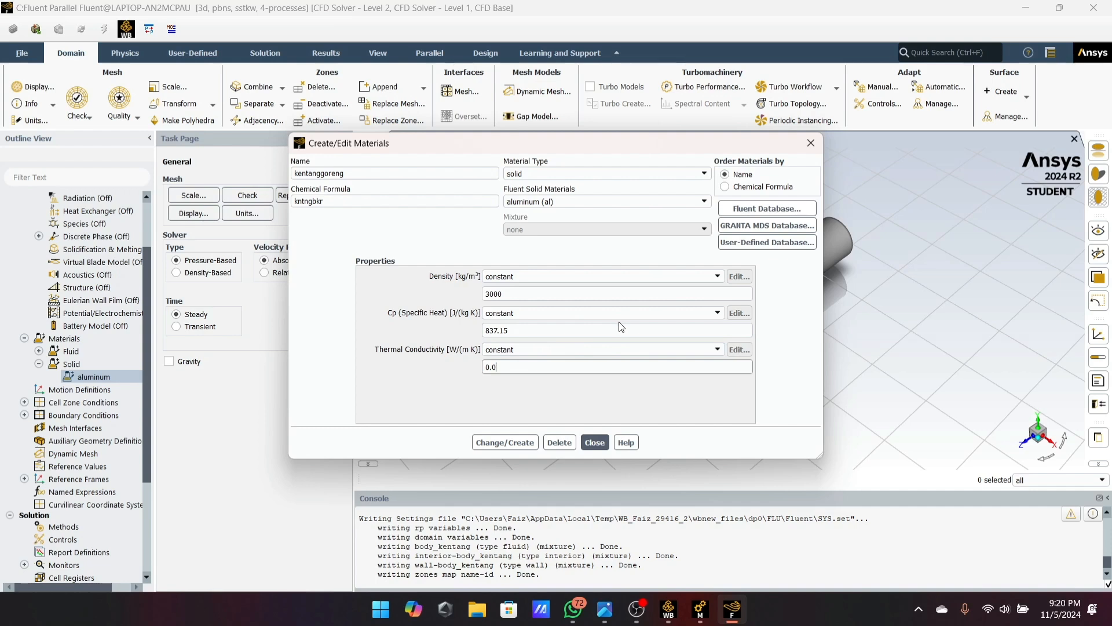
text(2)
key(BackSpace)
text(0279142)
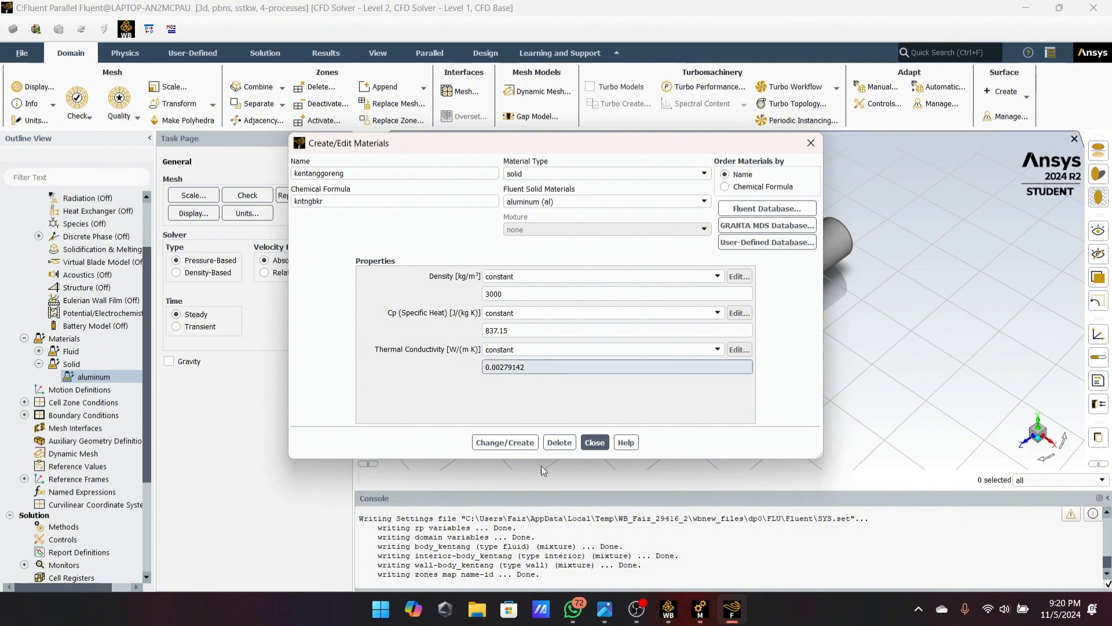
Step: Create the kentanggoreng material, overwriting aluminum, and close the material editor
click(518, 443)
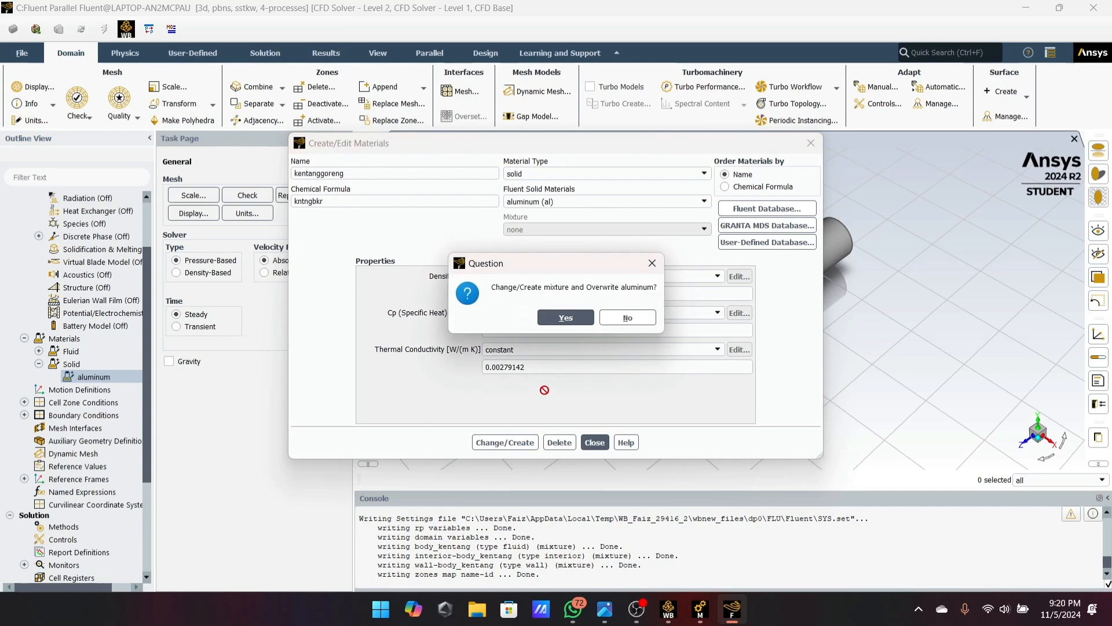
click(565, 318)
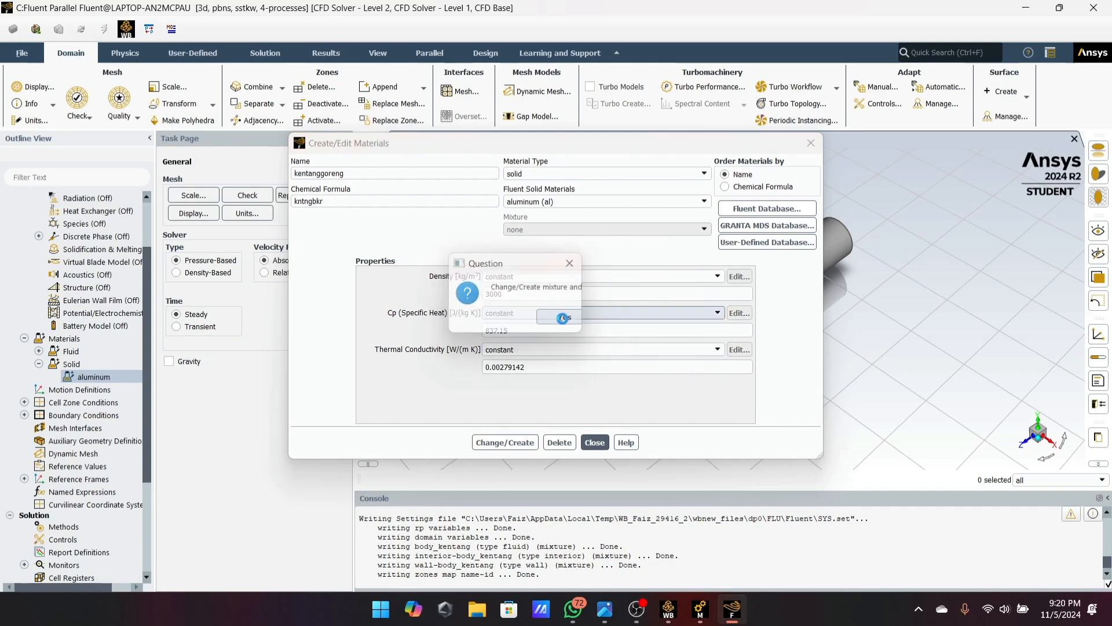
click(594, 442)
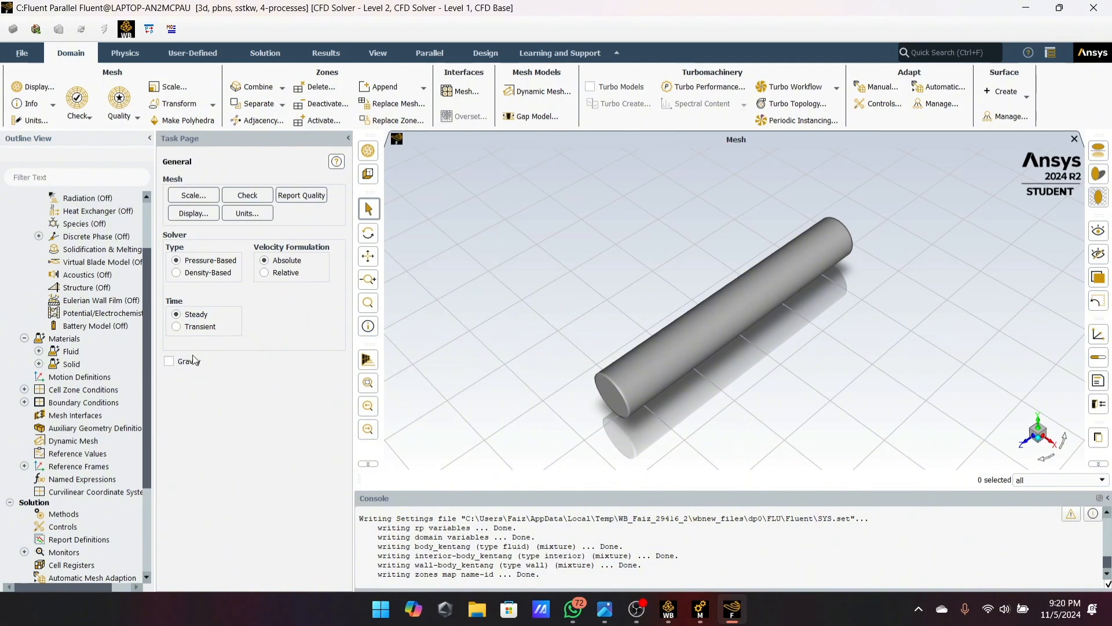
Step: Switch the solver time setting to Transient and check the solid materials in the setup outline
click(176, 326)
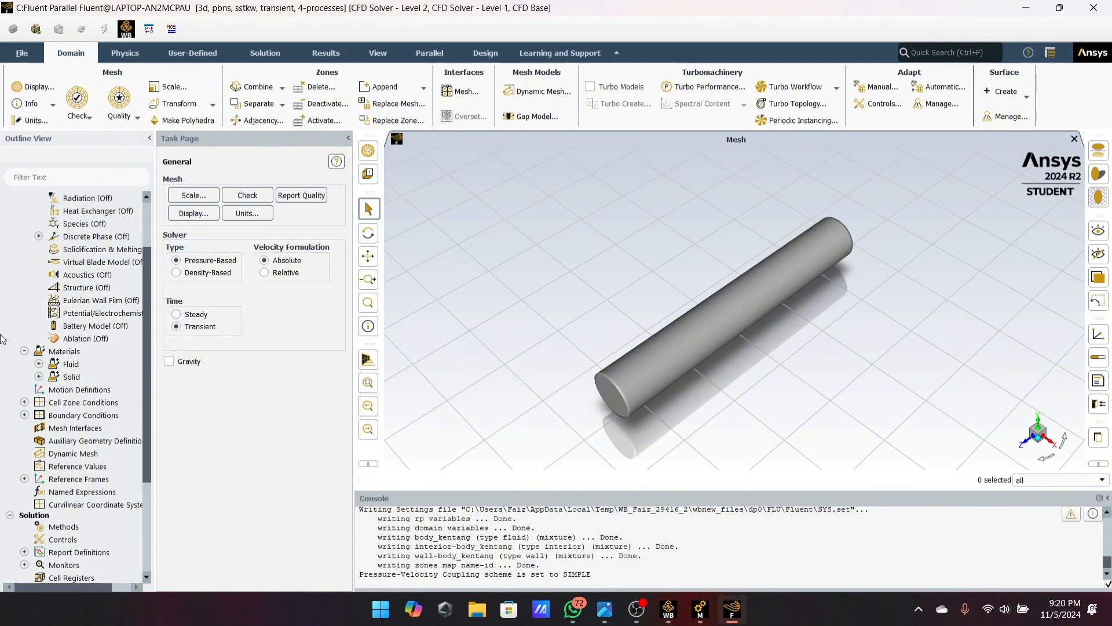
scroll(34, 319, up, 2)
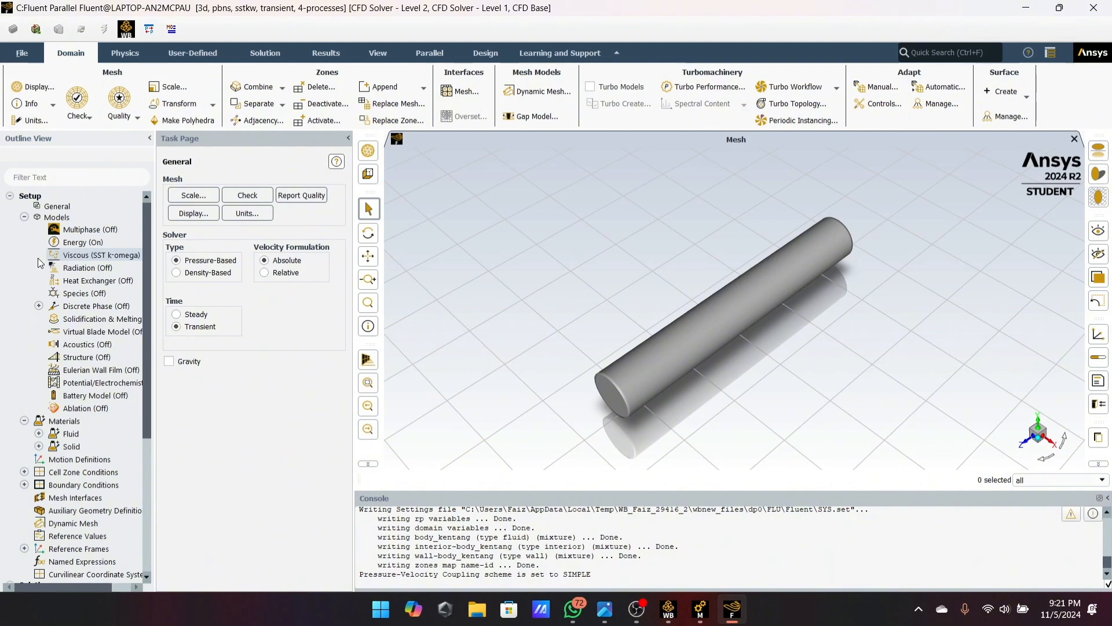
scroll(24, 404, down, 1)
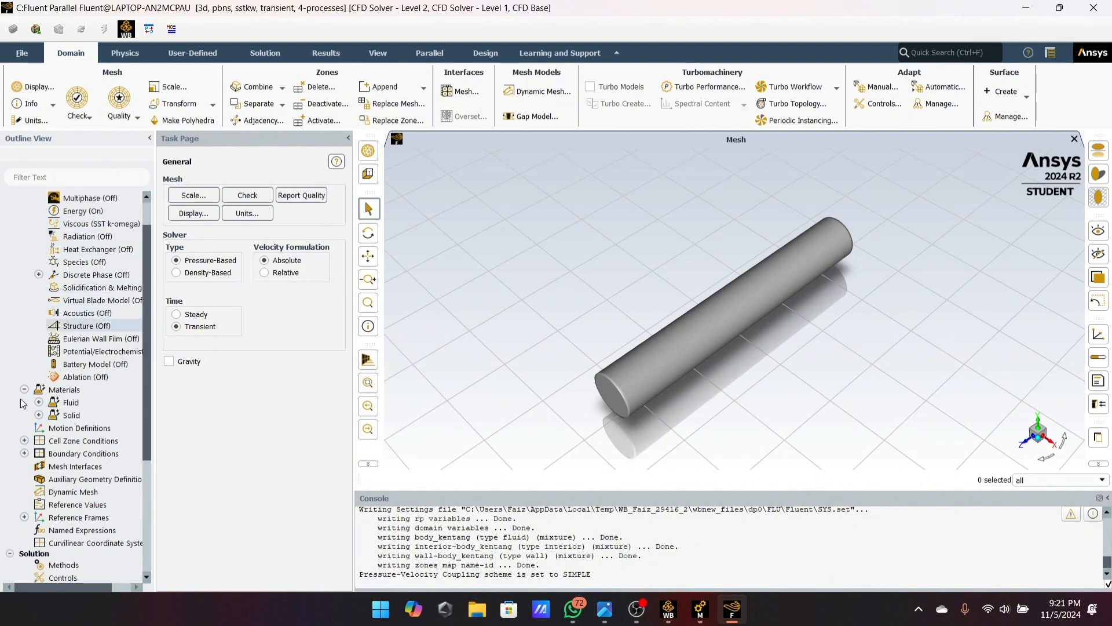
scroll(33, 341, up, 1)
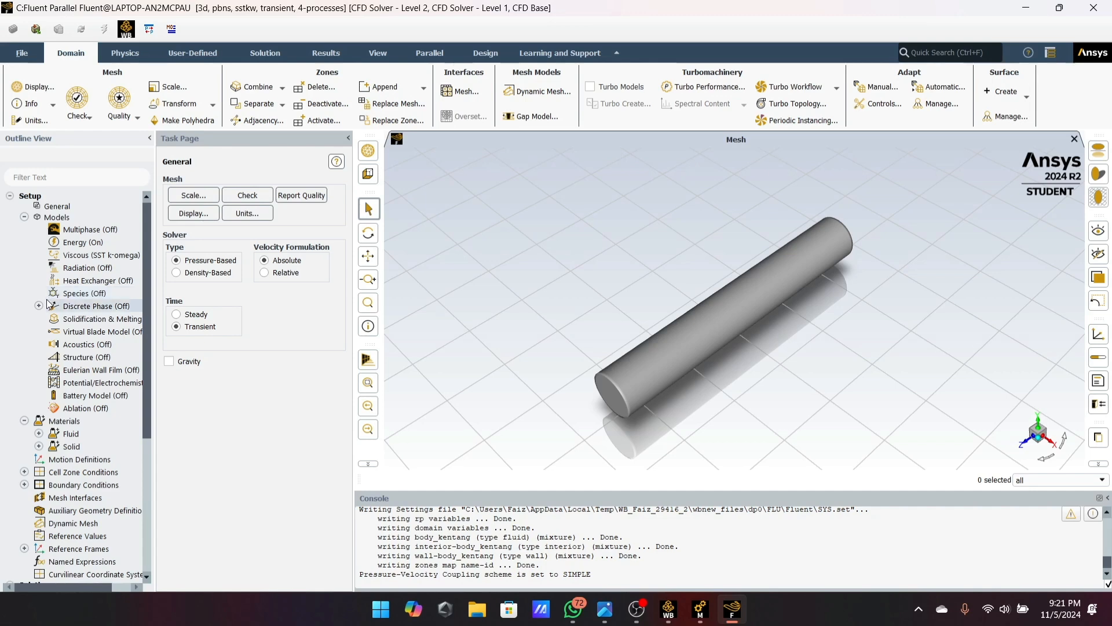
scroll(48, 303, down, 2)
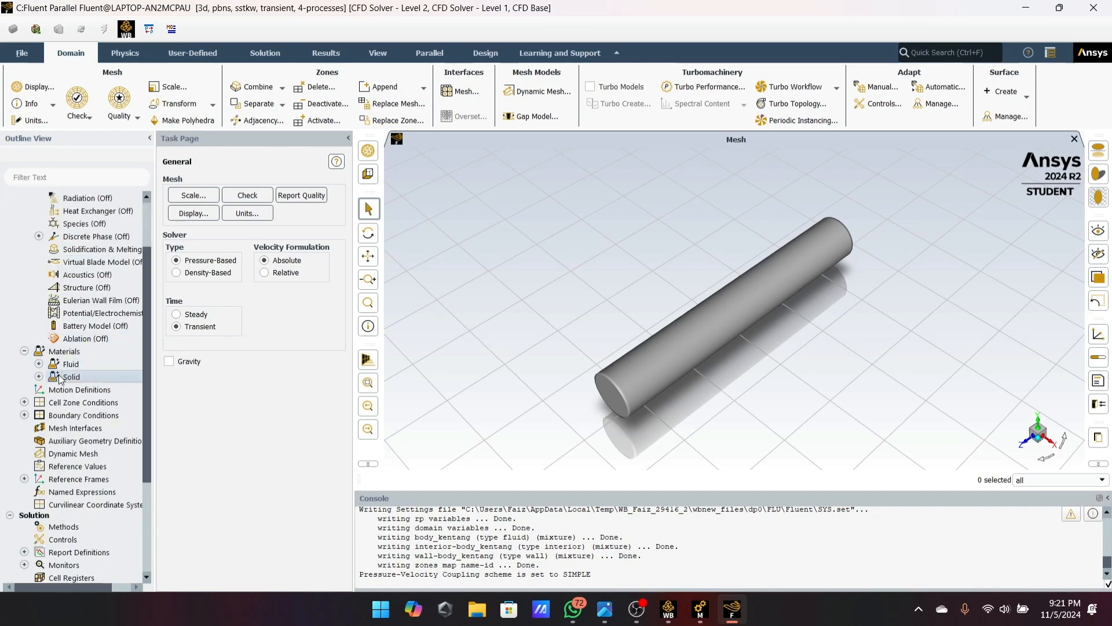
click(39, 377)
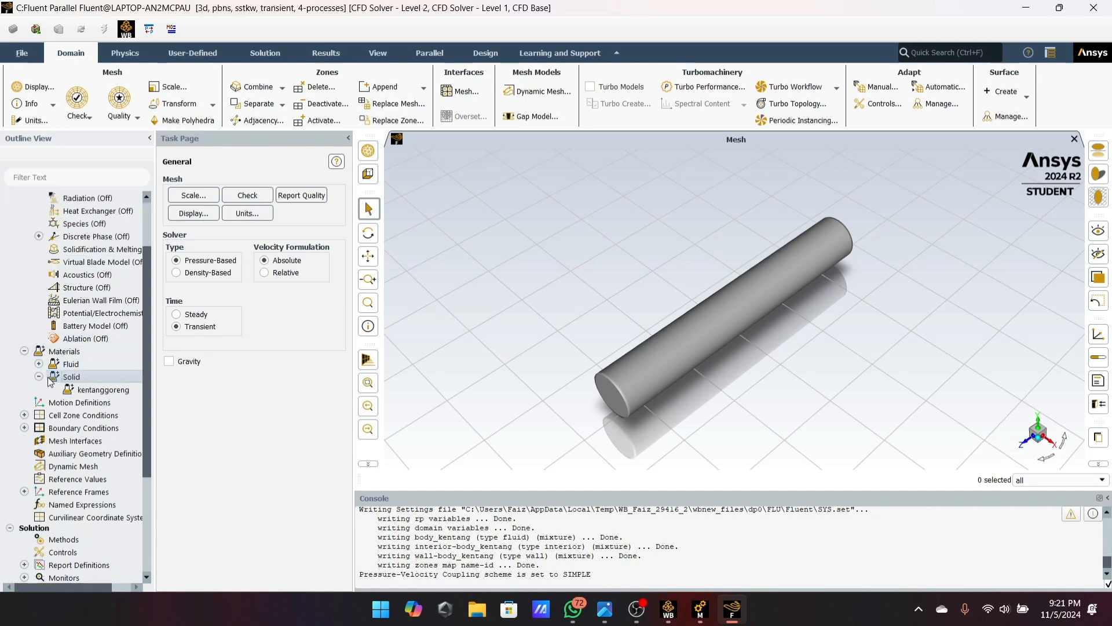
click(38, 376)
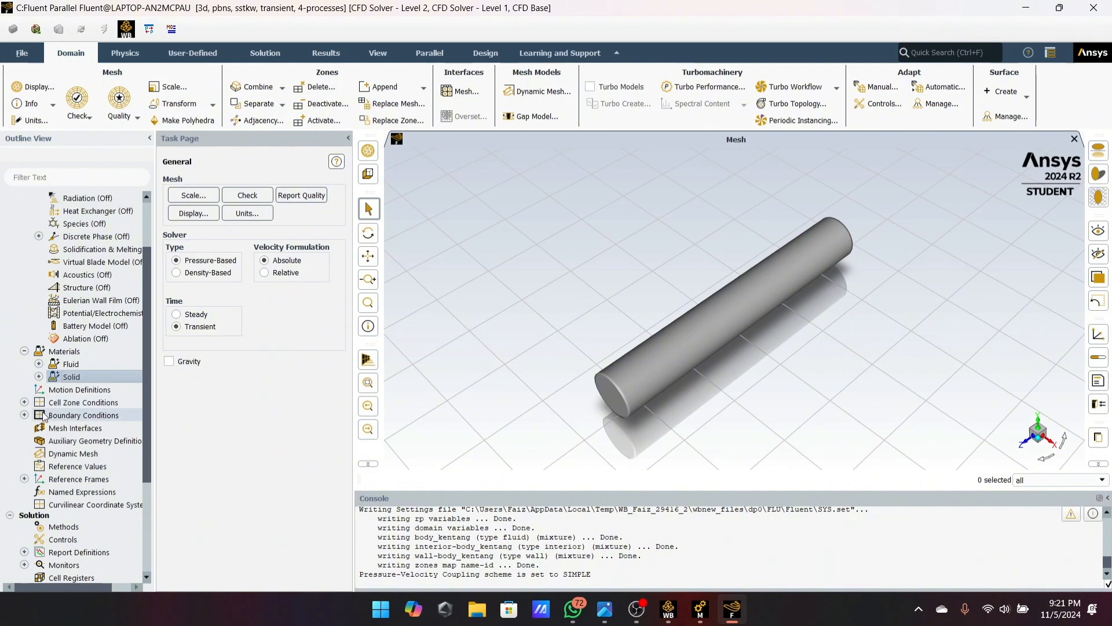
Step: Change the type of the fluid cell zone body_kentang to solid and close its zone settings
click(25, 415)
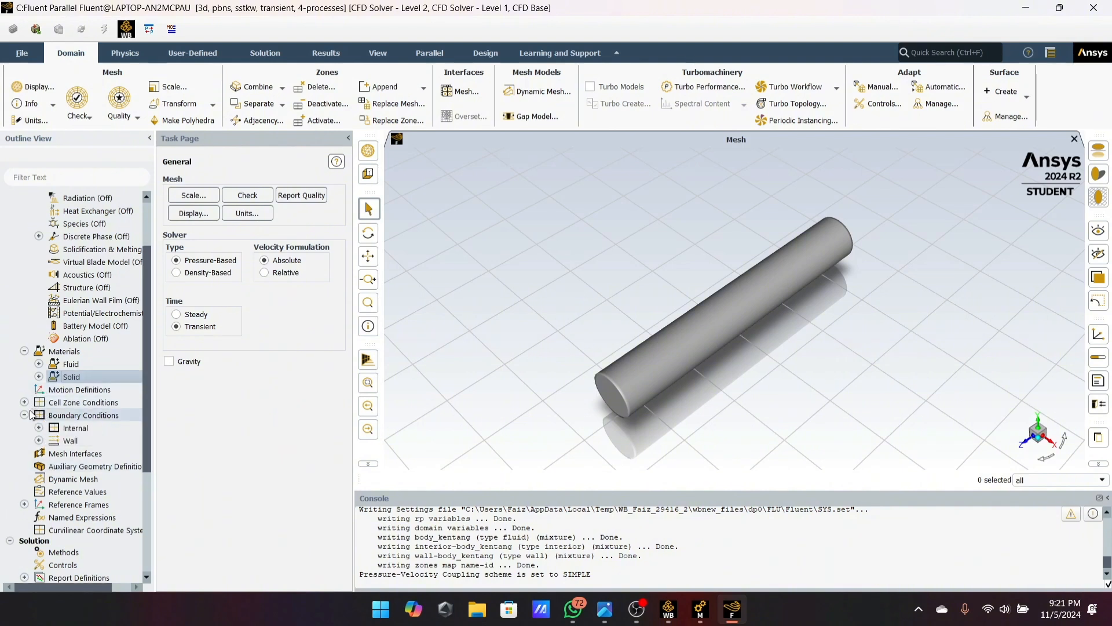
scroll(55, 436, down, 1)
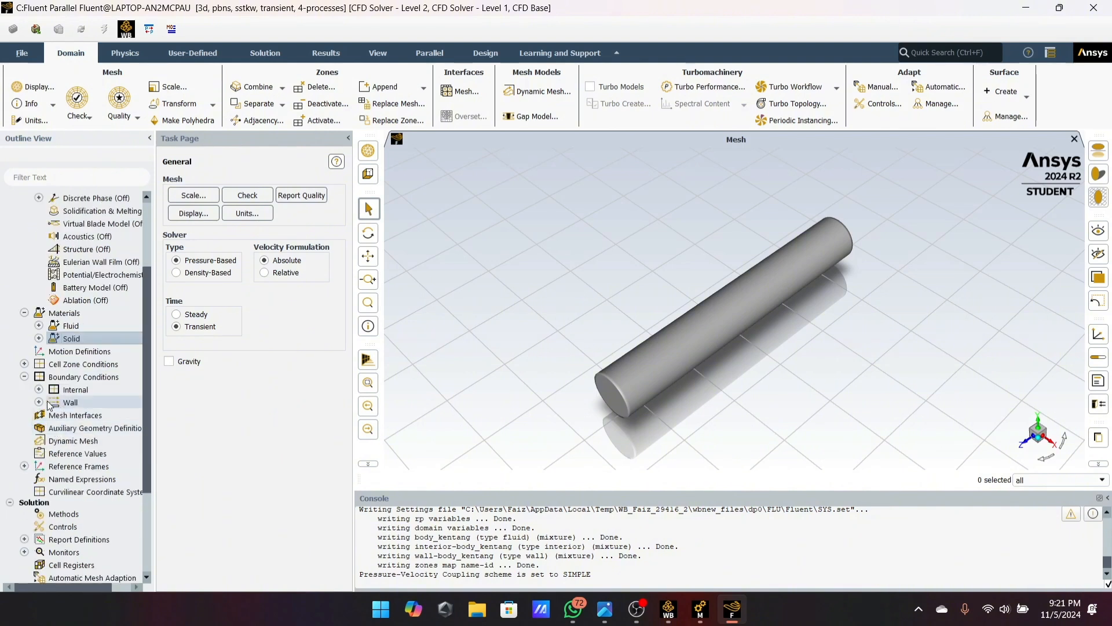
click(24, 364)
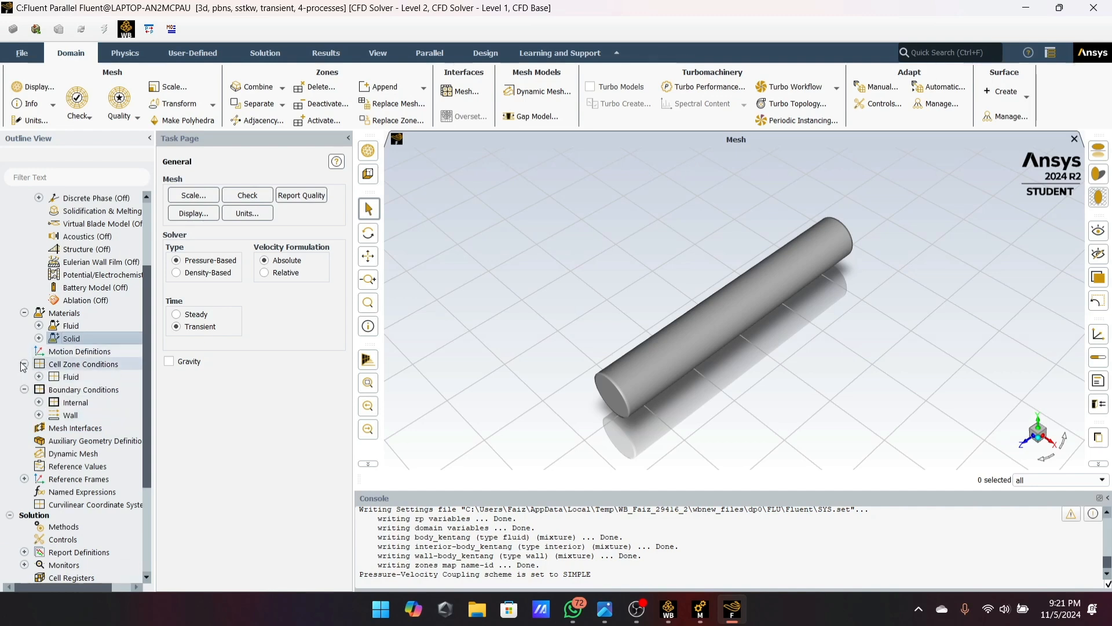
right_click(49, 378)
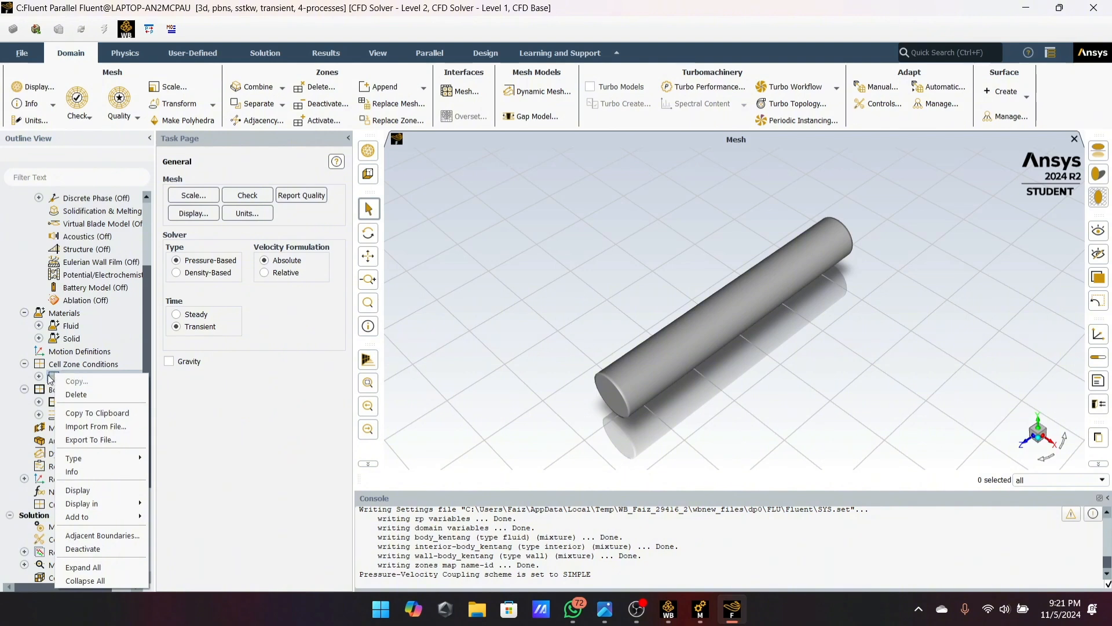
mouse_move(75, 461)
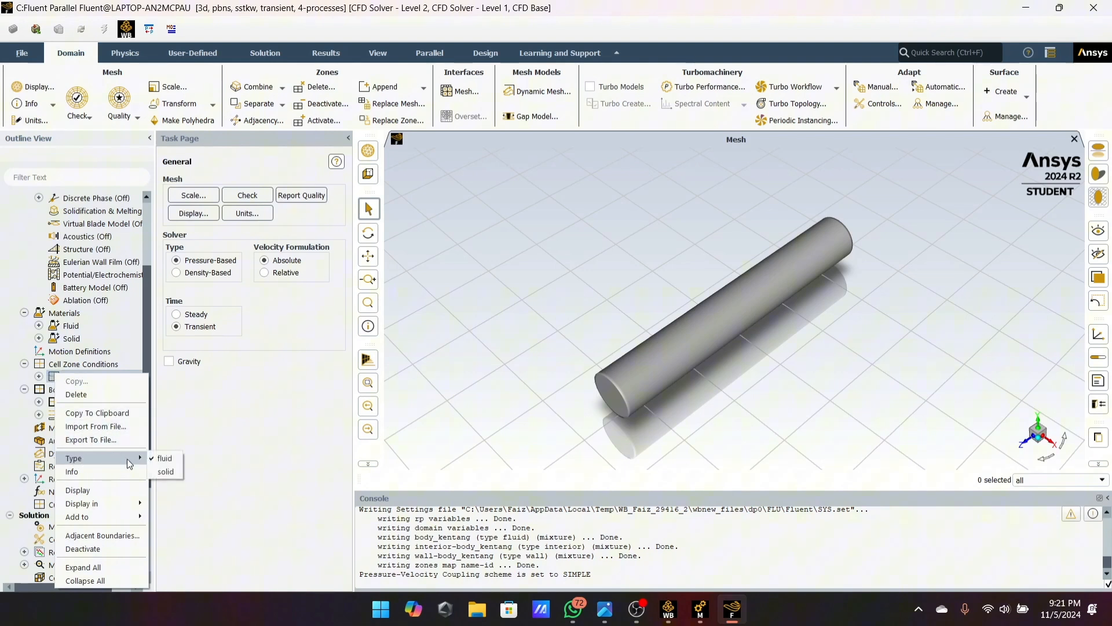
click(162, 473)
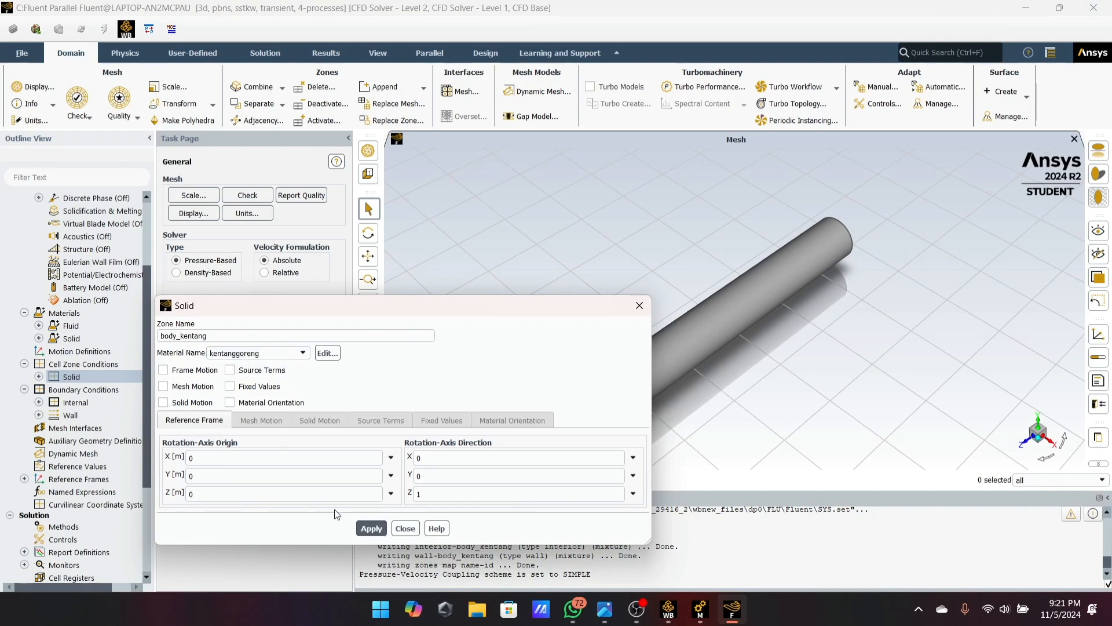
click(399, 530)
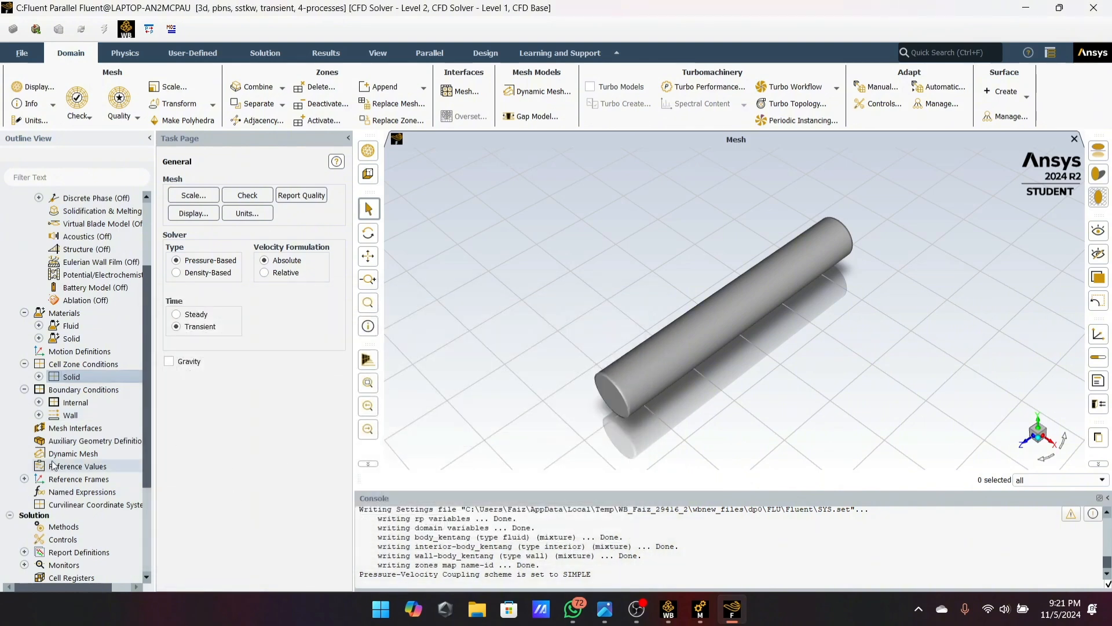
Step: Give the wall-body_kentang boundary a Temperature thermal condition of 373.15 K and apply it
click(39, 414)
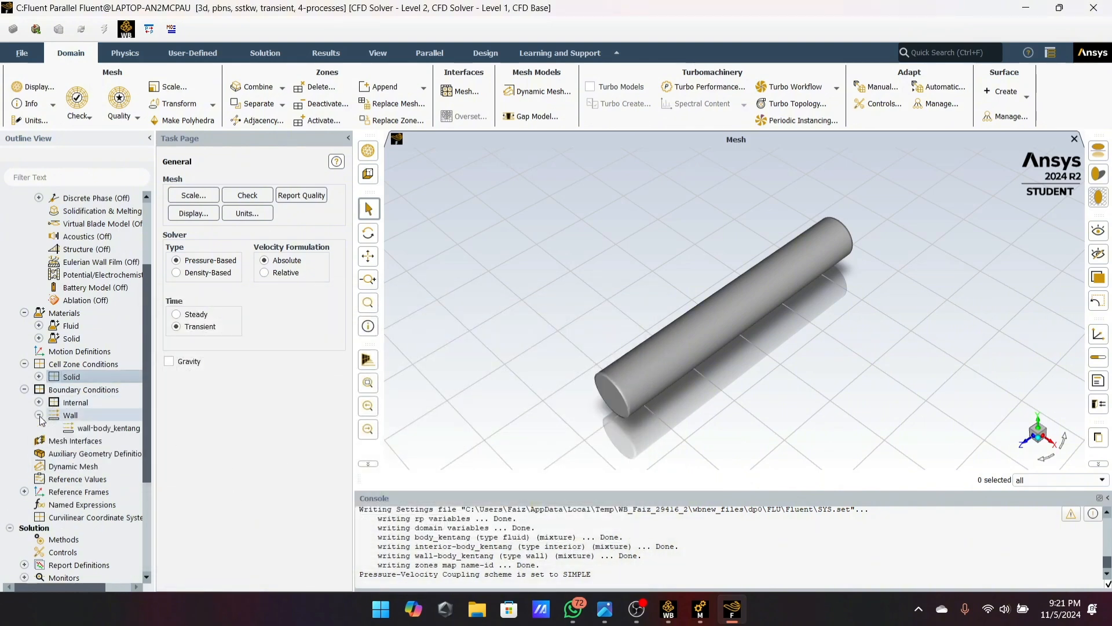
double_click(99, 429)
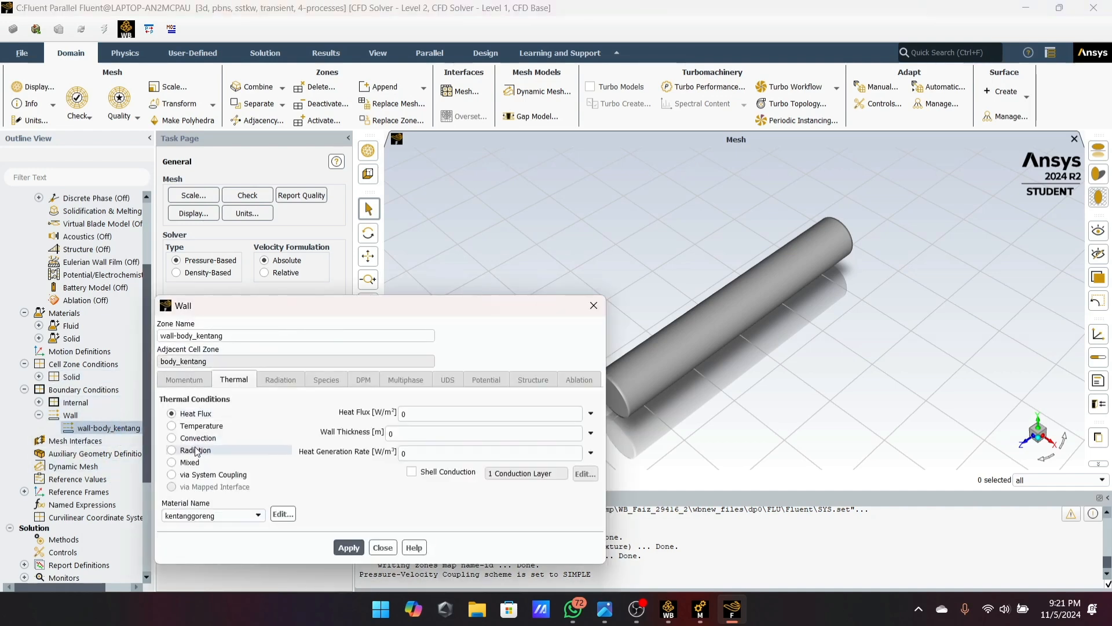
click(194, 427)
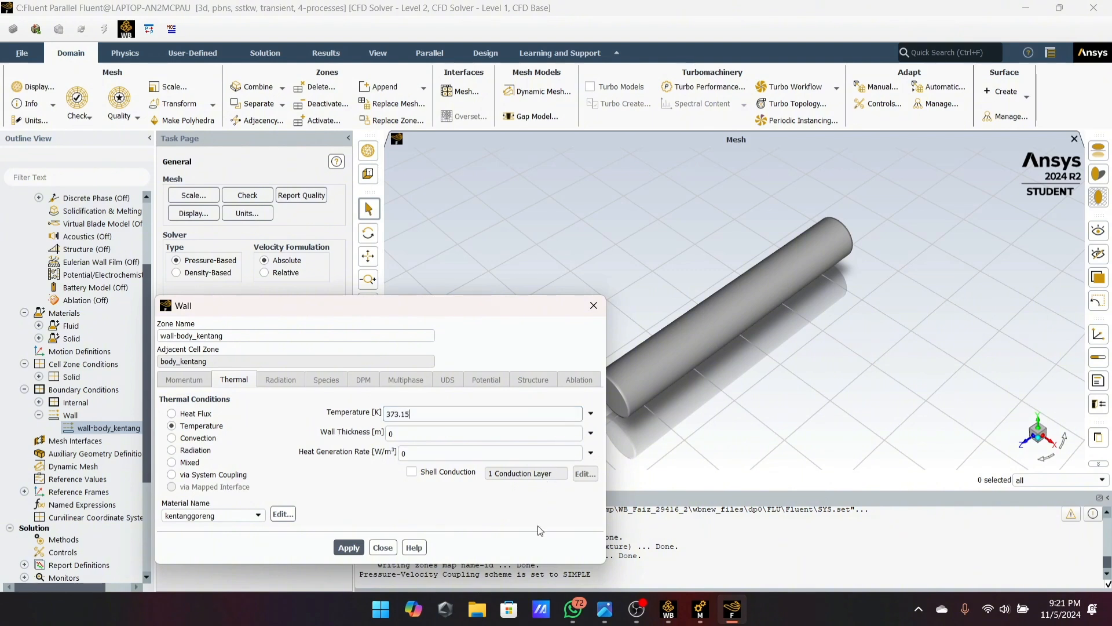
click(346, 547)
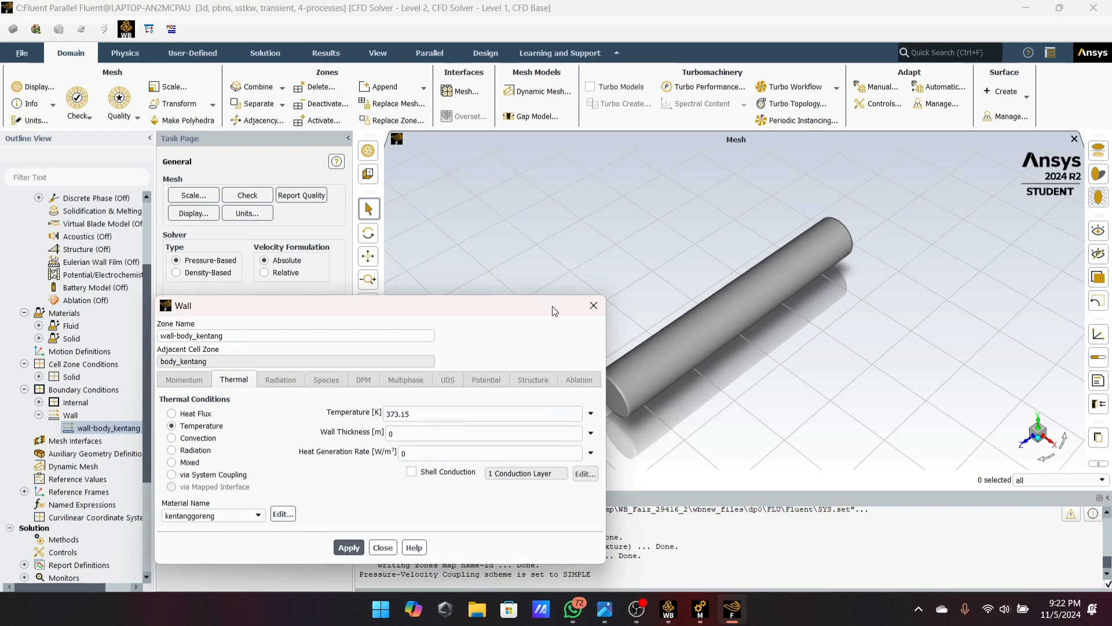
click(590, 304)
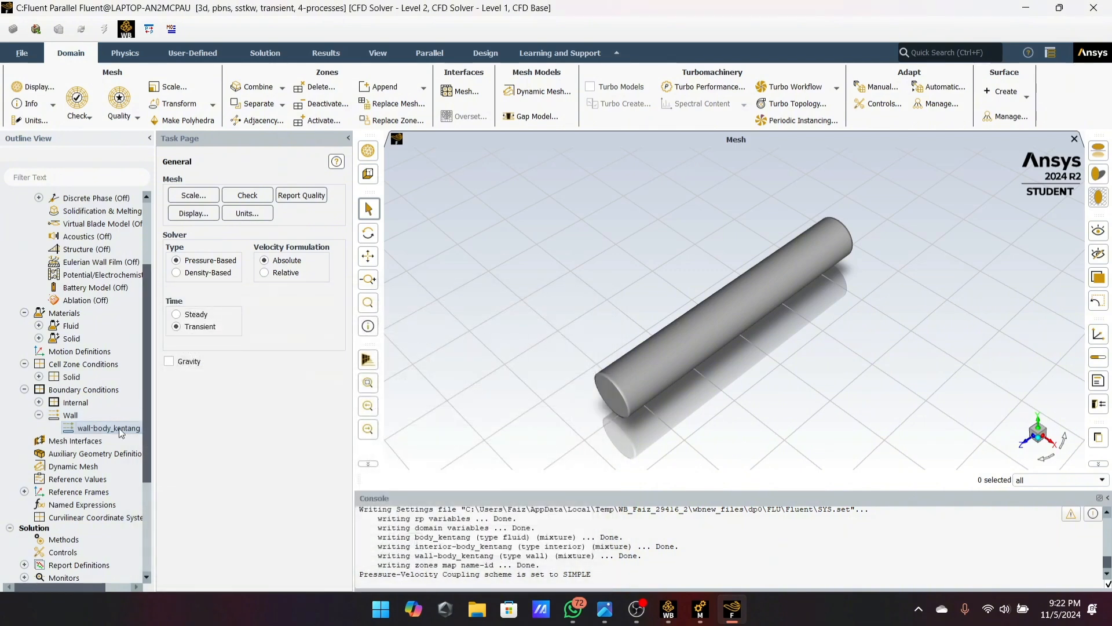
Step: Initialize the solution with the standard method using an initial temperature of 303.15 K
scroll(64, 442, down, 2)
scroll(61, 433, down, 2)
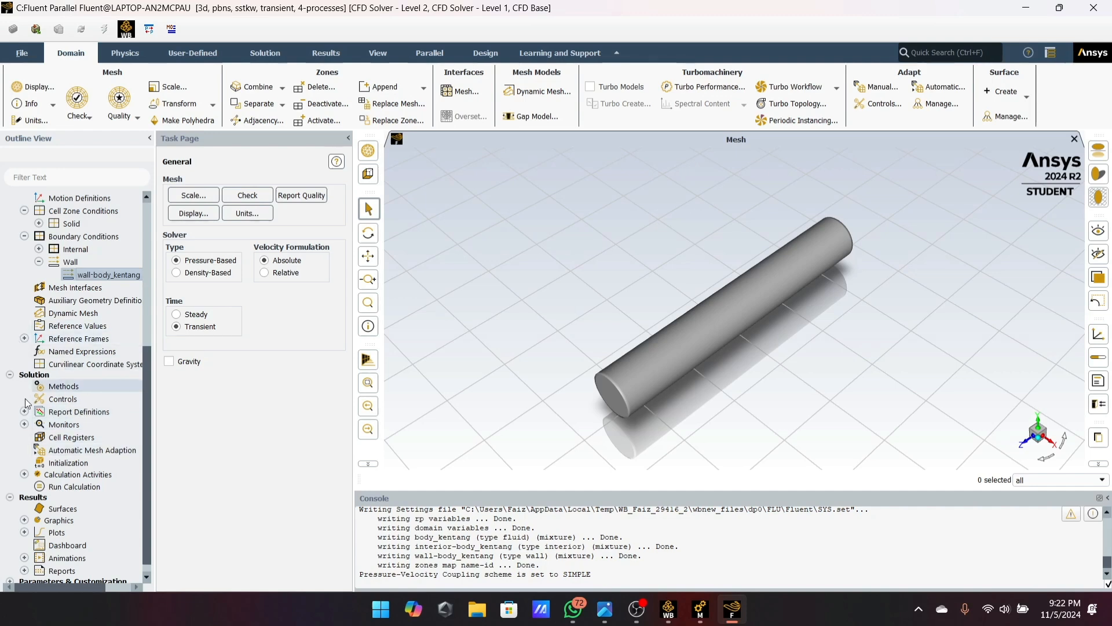
scroll(20, 434, down, 1)
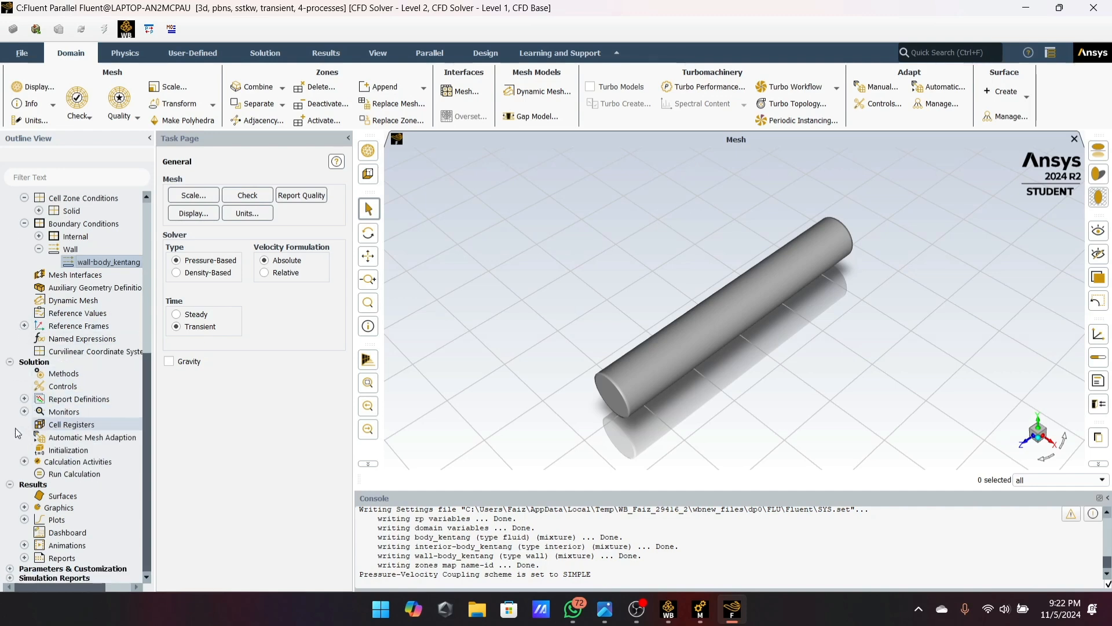
click(49, 452)
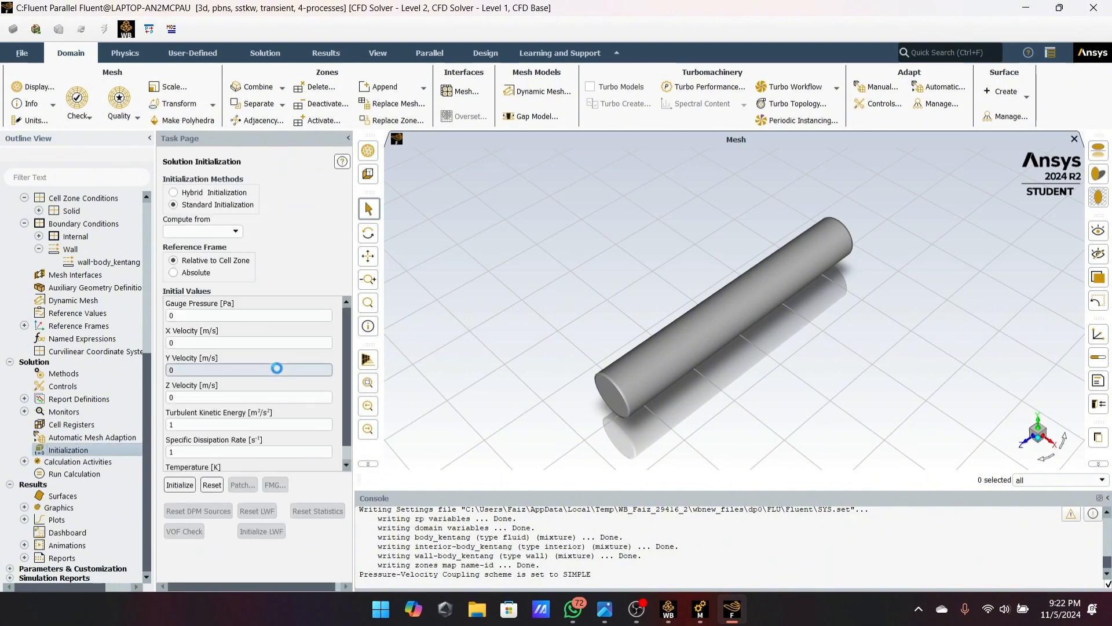
scroll(239, 425, down, 1)
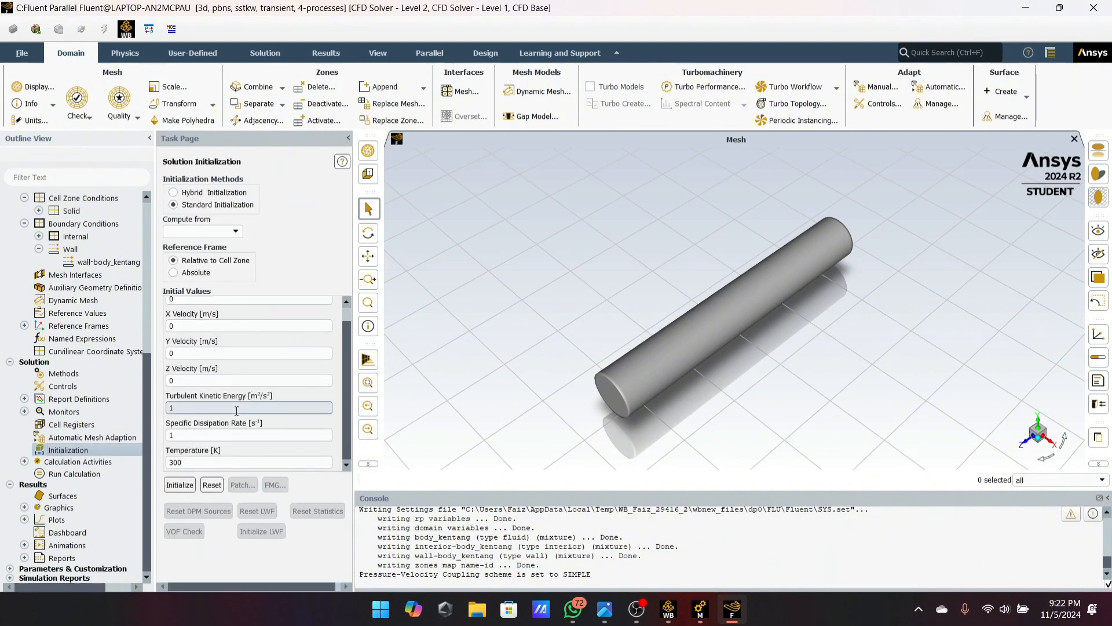
click(194, 463)
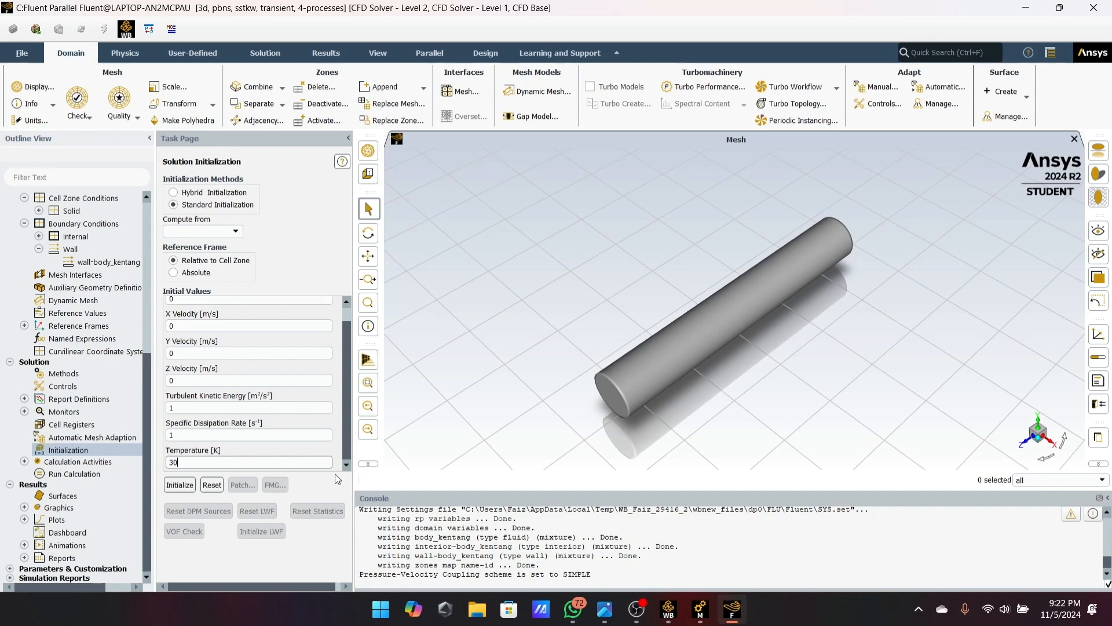
key(BackSpace)
text(3.15)
click(180, 485)
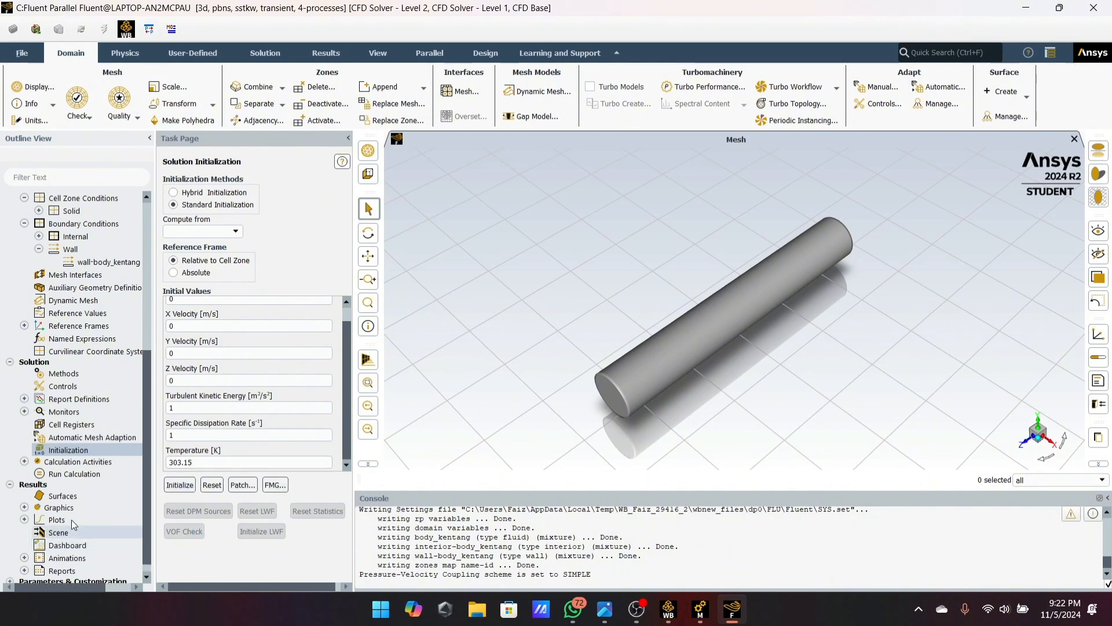
Step: Patch the Temperature of the body_kentang zone with 303.15 K and close the patch settings
scroll(70, 514, down, 1)
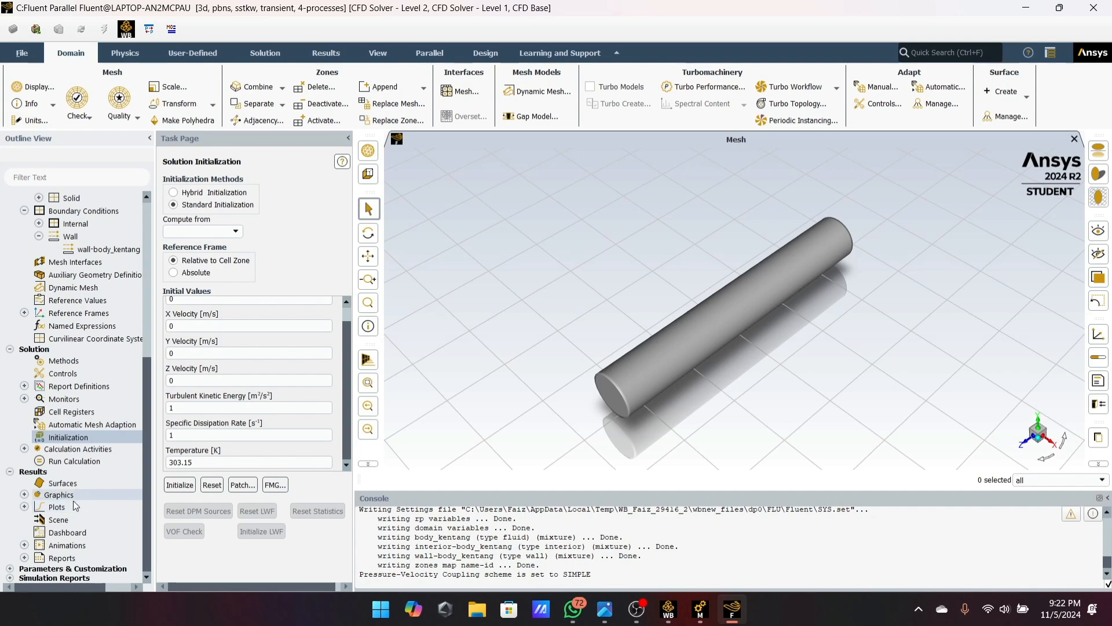
scroll(126, 475, up, 1)
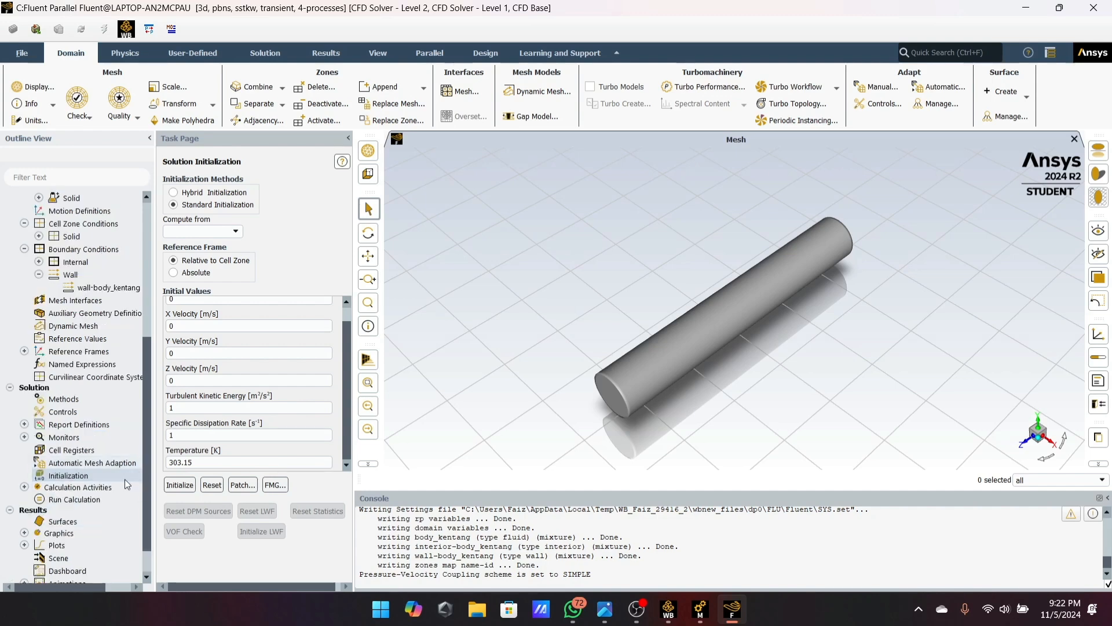
scroll(95, 496, down, 1)
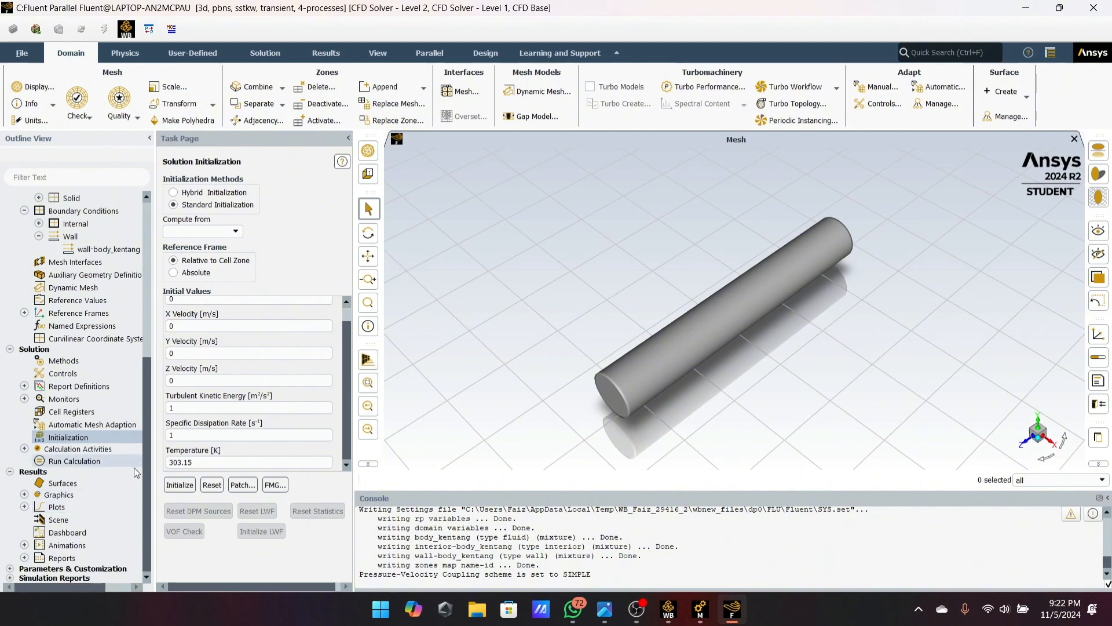
click(243, 484)
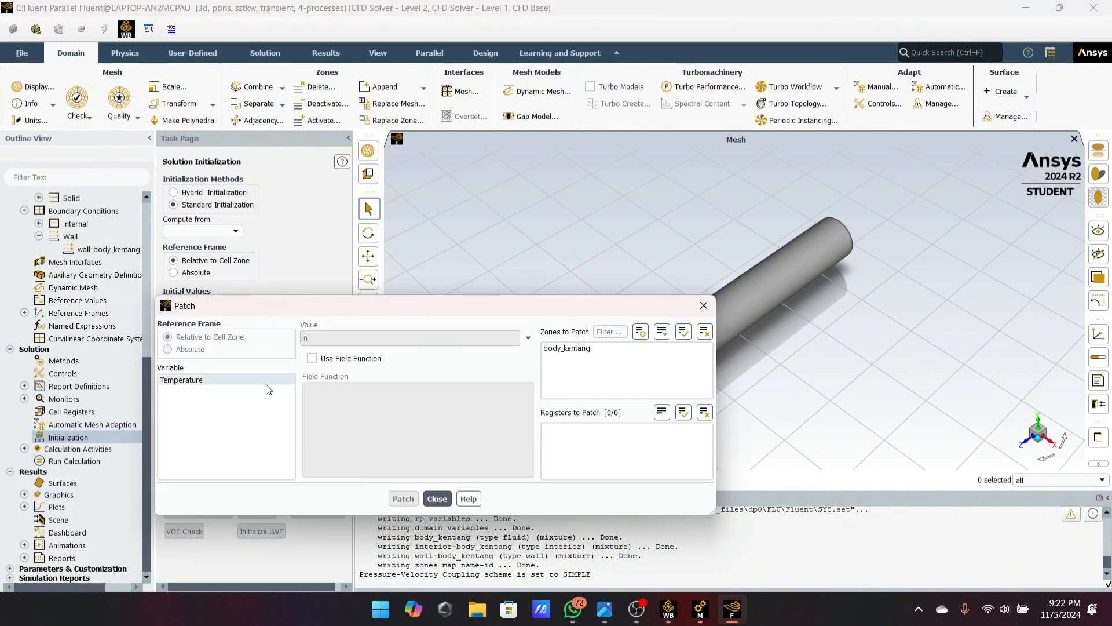
click(248, 378)
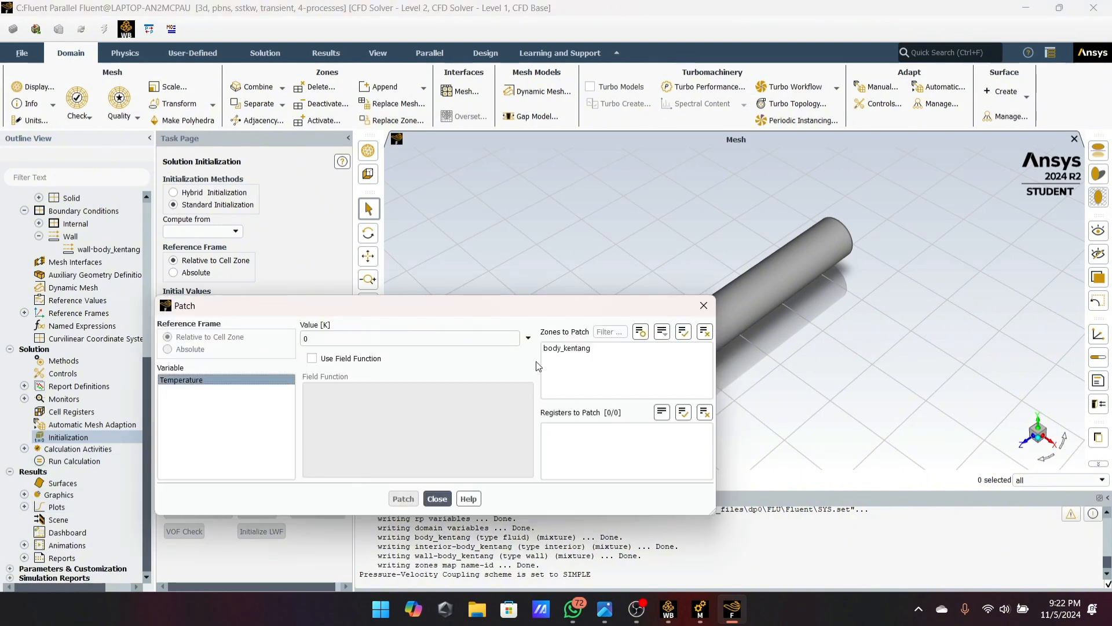
click(547, 346)
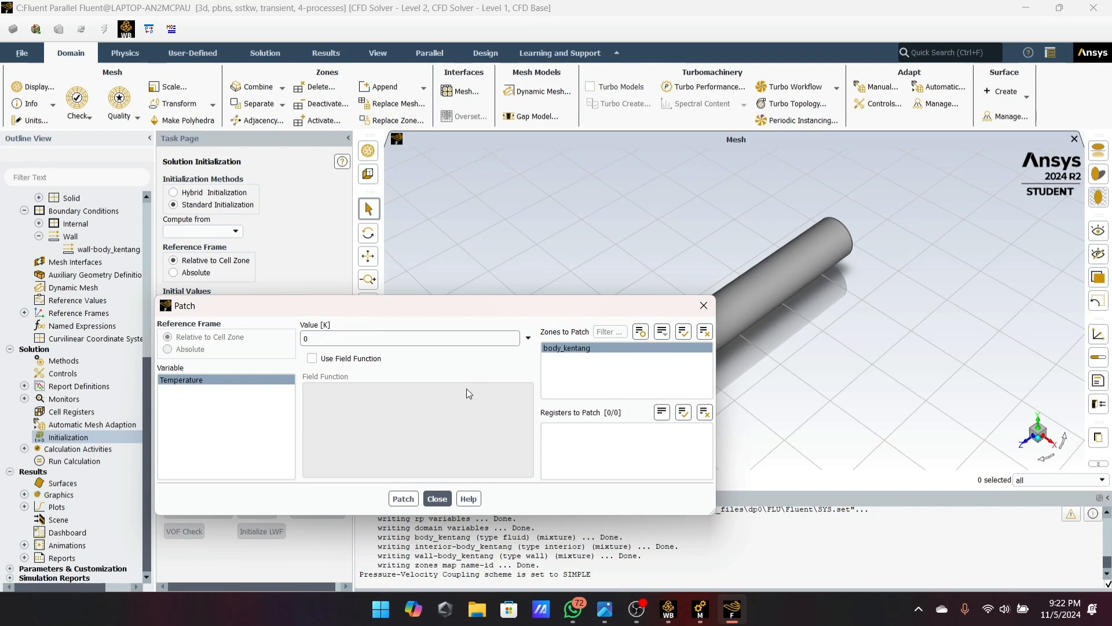
key(ctrl+a)
text(303.15)
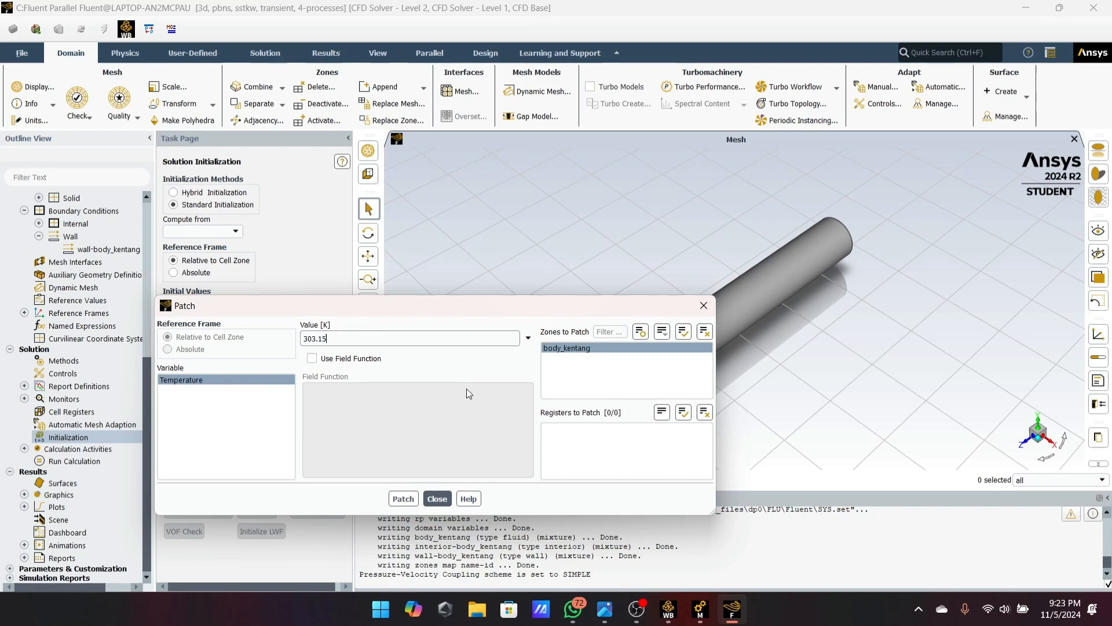
click(403, 498)
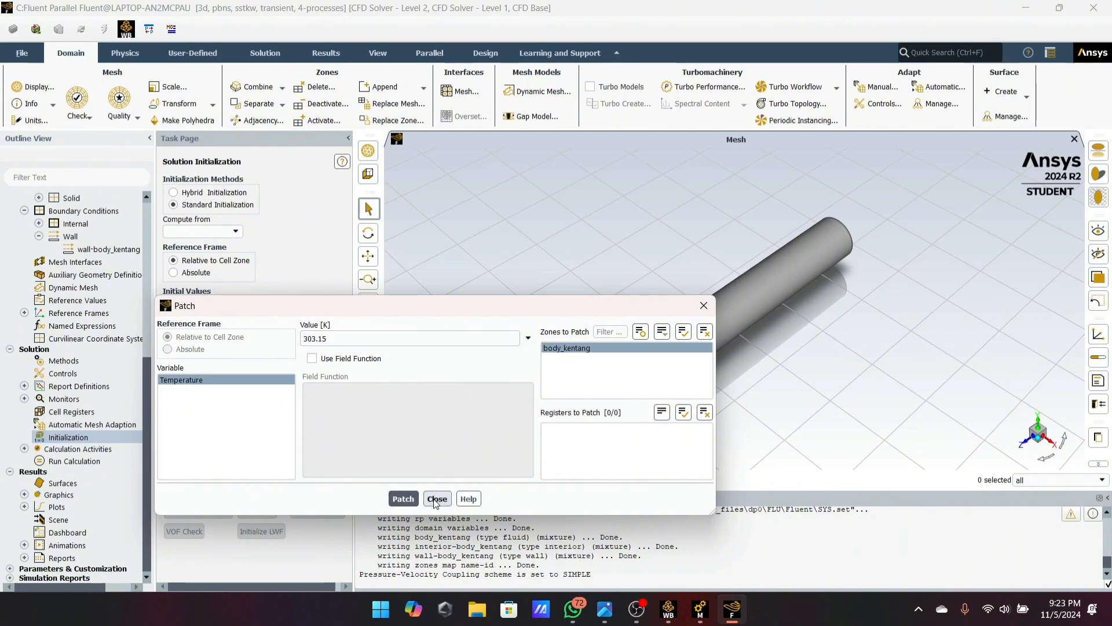
click(436, 499)
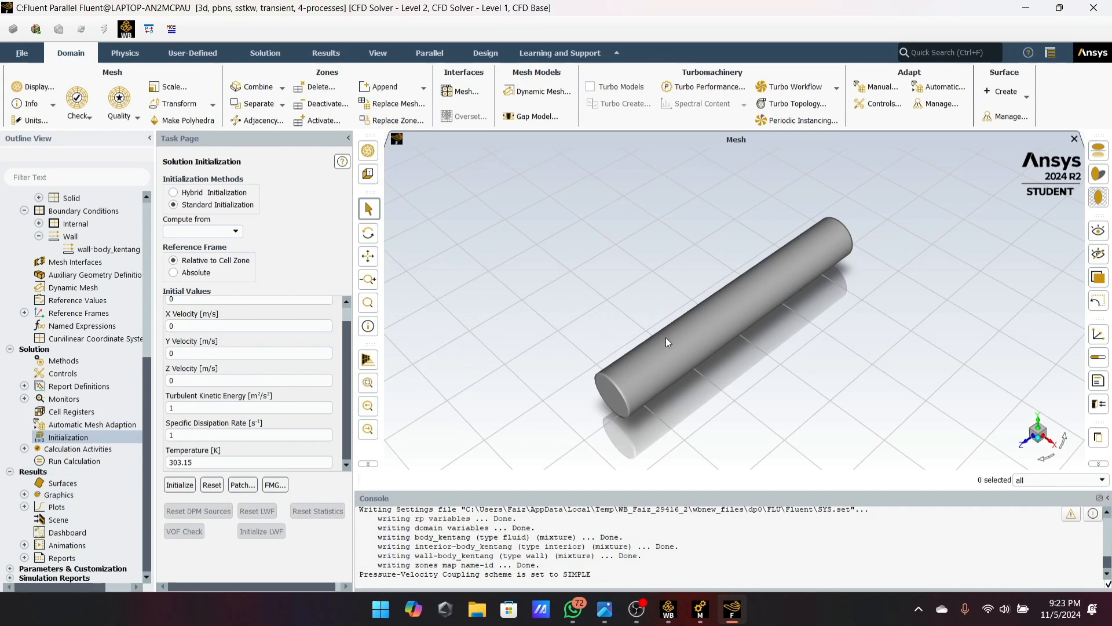
Step: Create a YZ plane surface named plane-kentang at X = 0 m and close the plane settings
click(1022, 93)
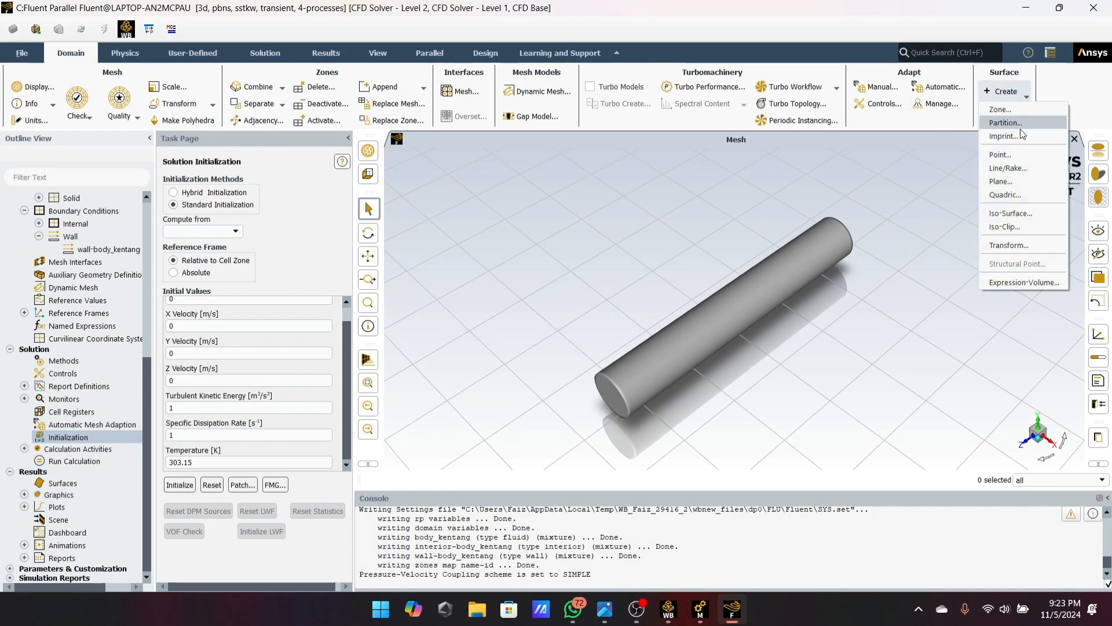
click(1016, 180)
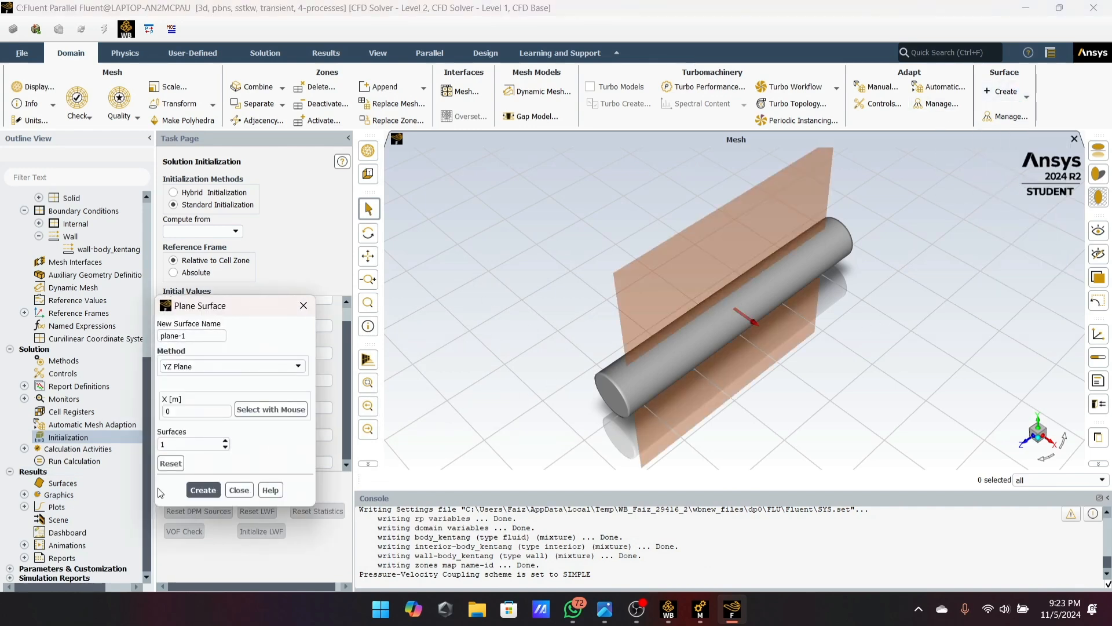
click(207, 336)
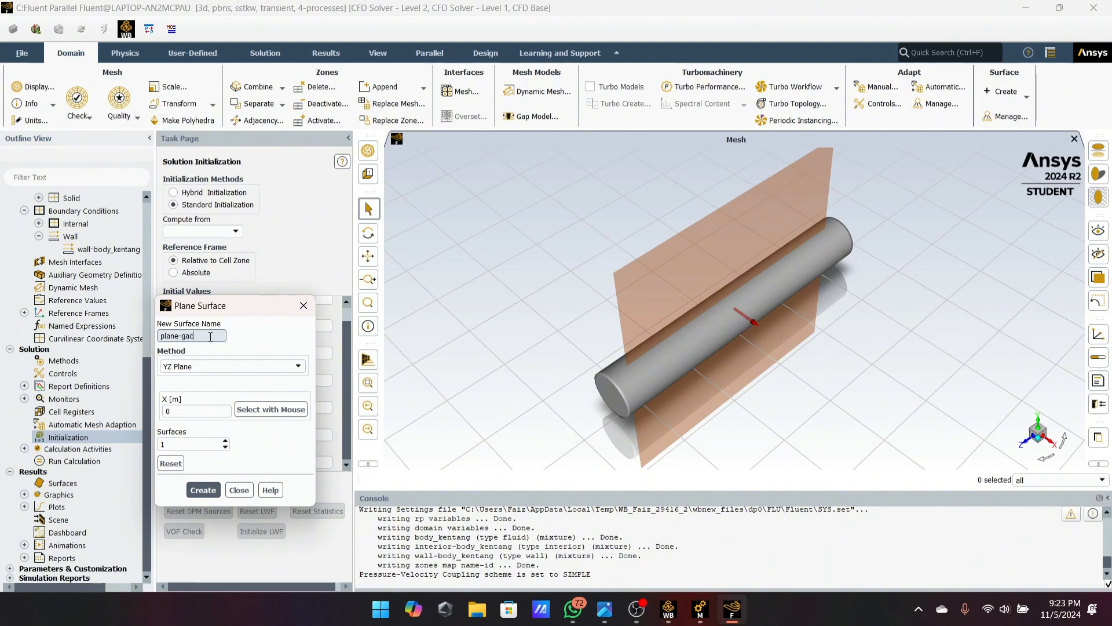
key(BackSpace)
click(212, 491)
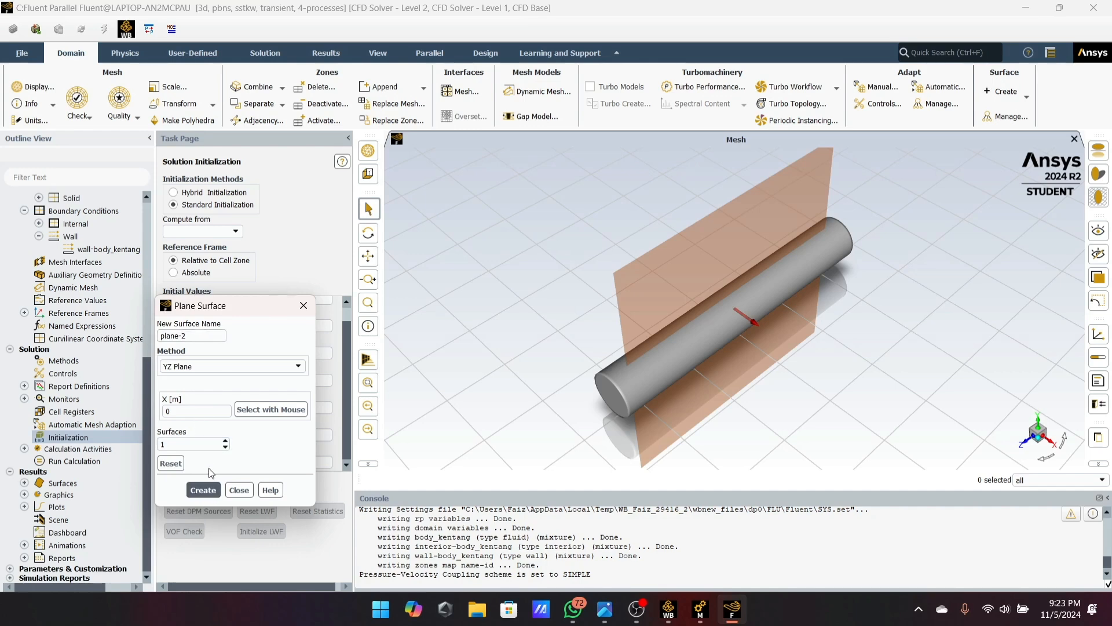
click(303, 305)
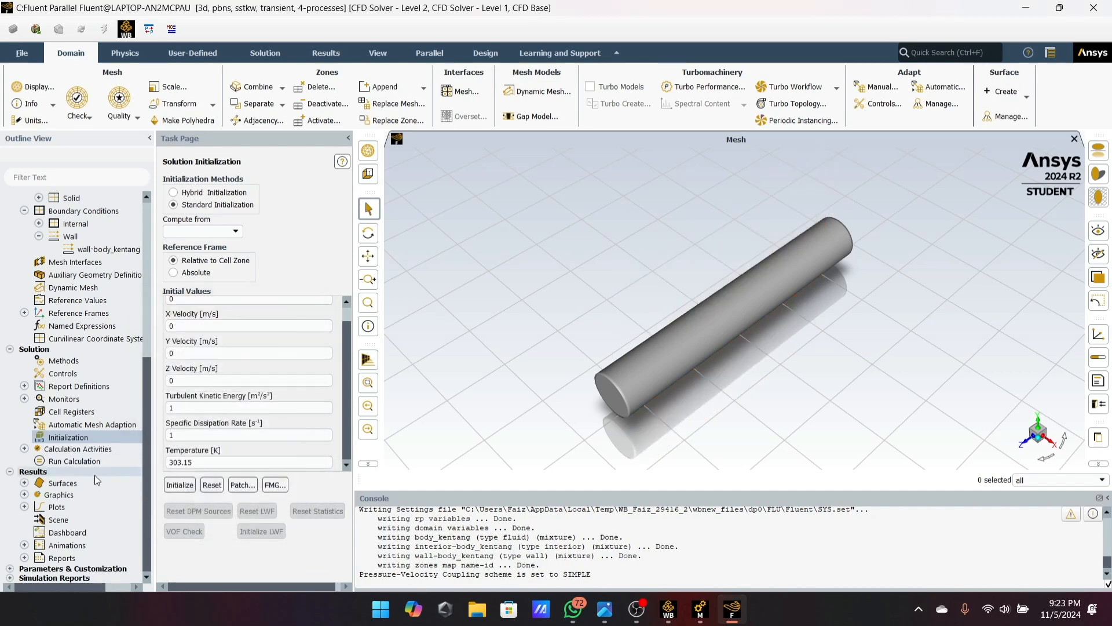
Step: Start a new contour plot, contour-1, showing Static Temperature
click(25, 494)
scroll(58, 493, down, 1)
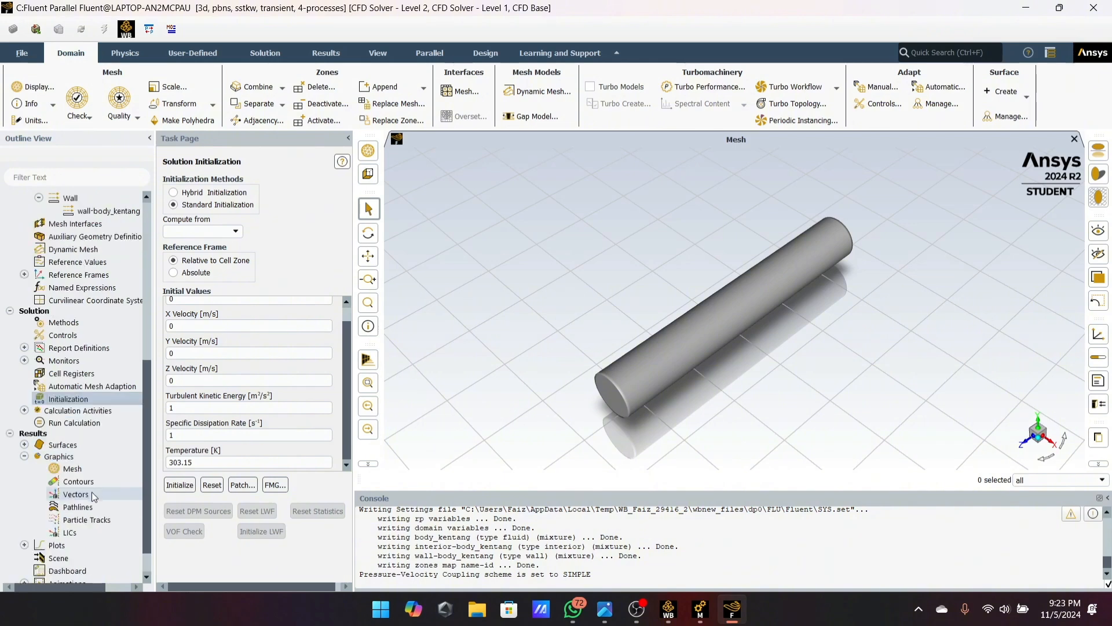
double_click(56, 481)
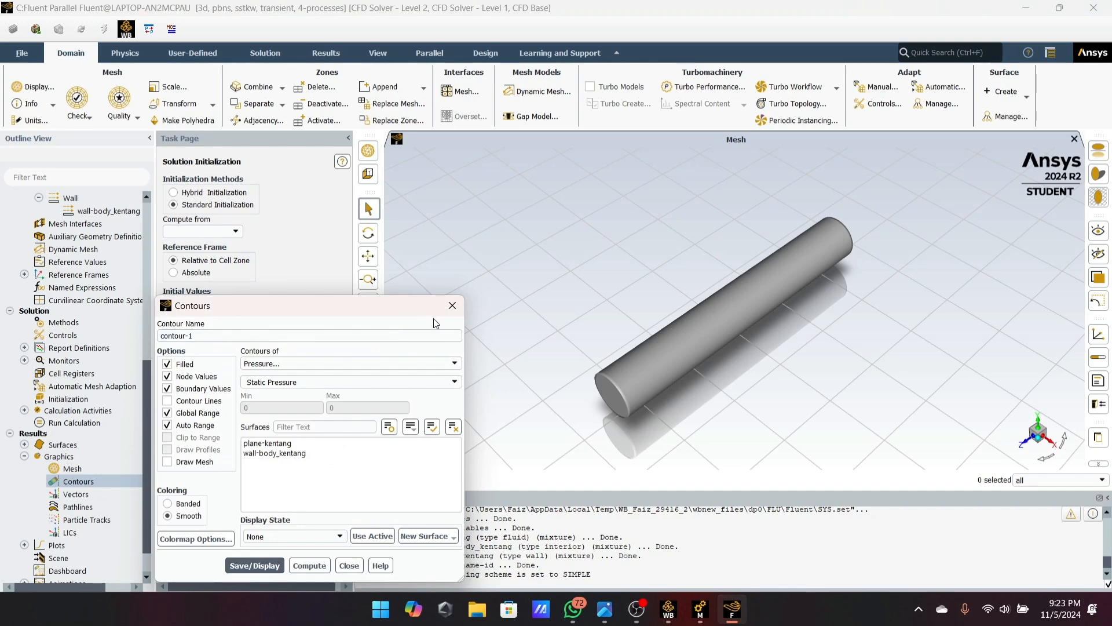
click(452, 306)
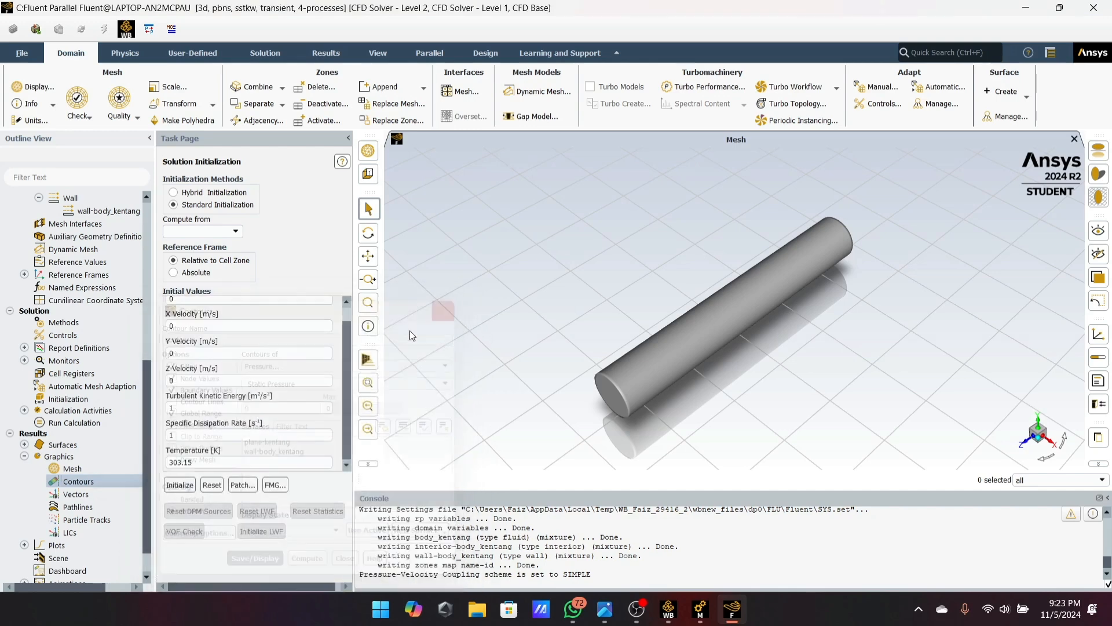
double_click(78, 481)
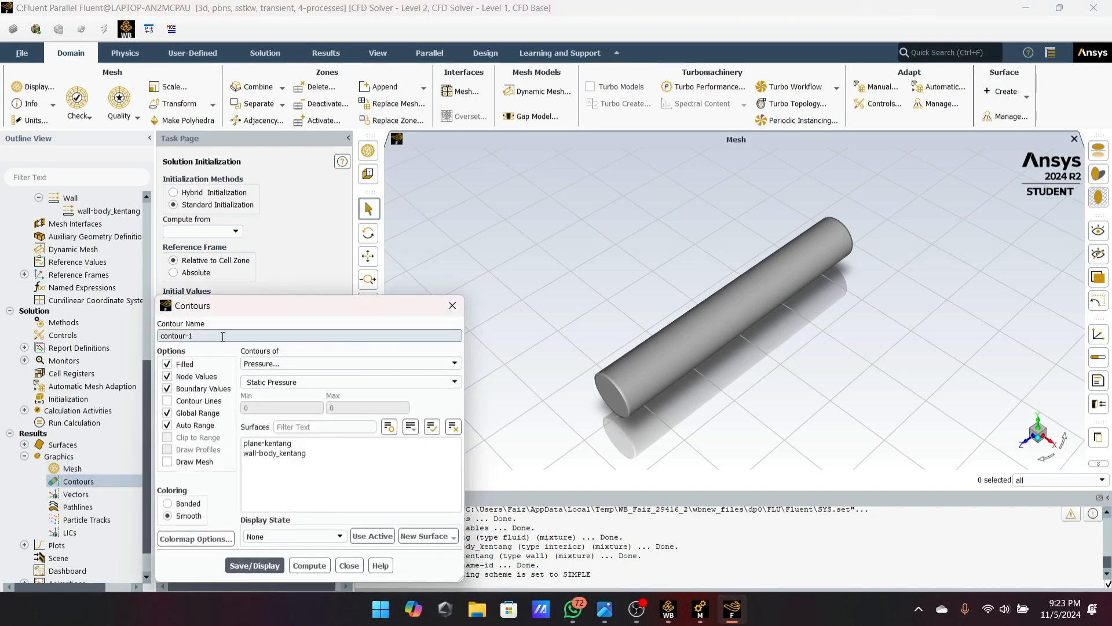
click(260, 365)
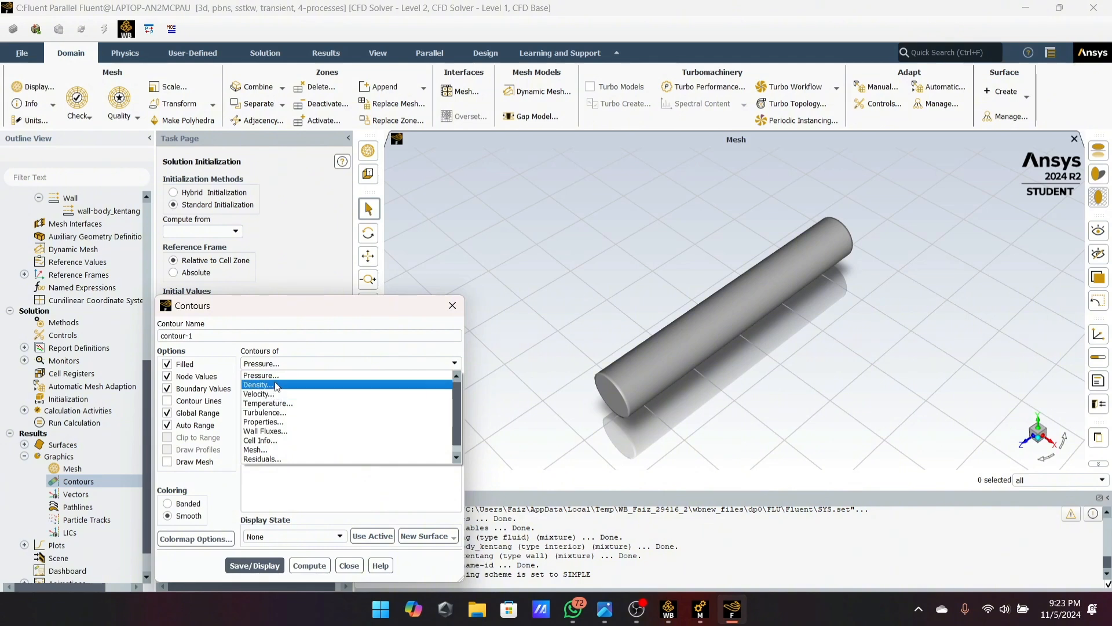
click(275, 376)
click(272, 364)
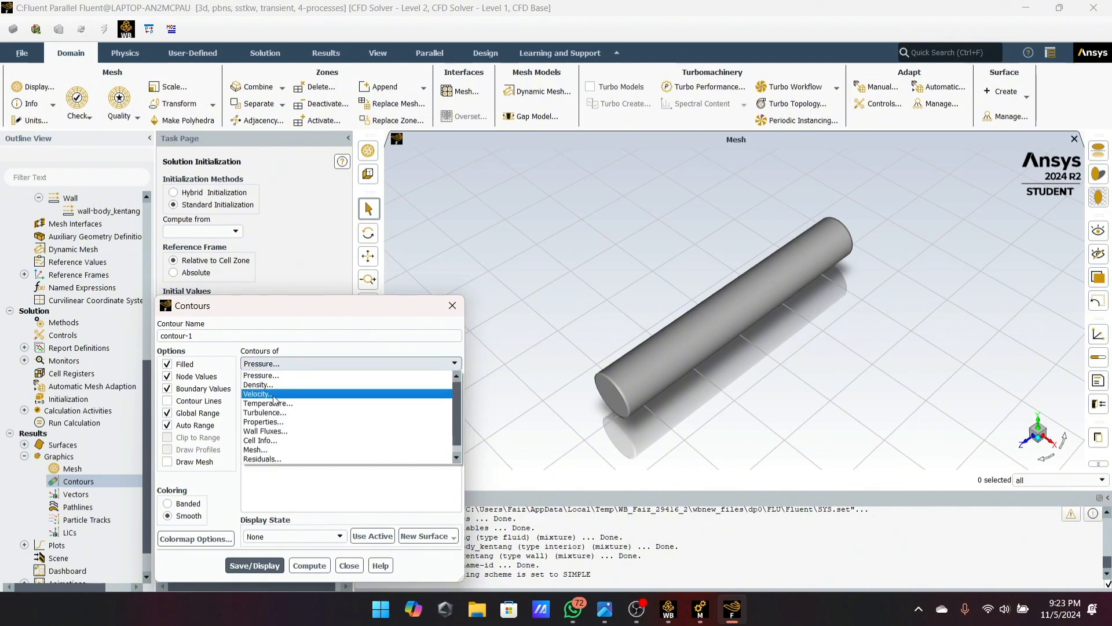
click(276, 404)
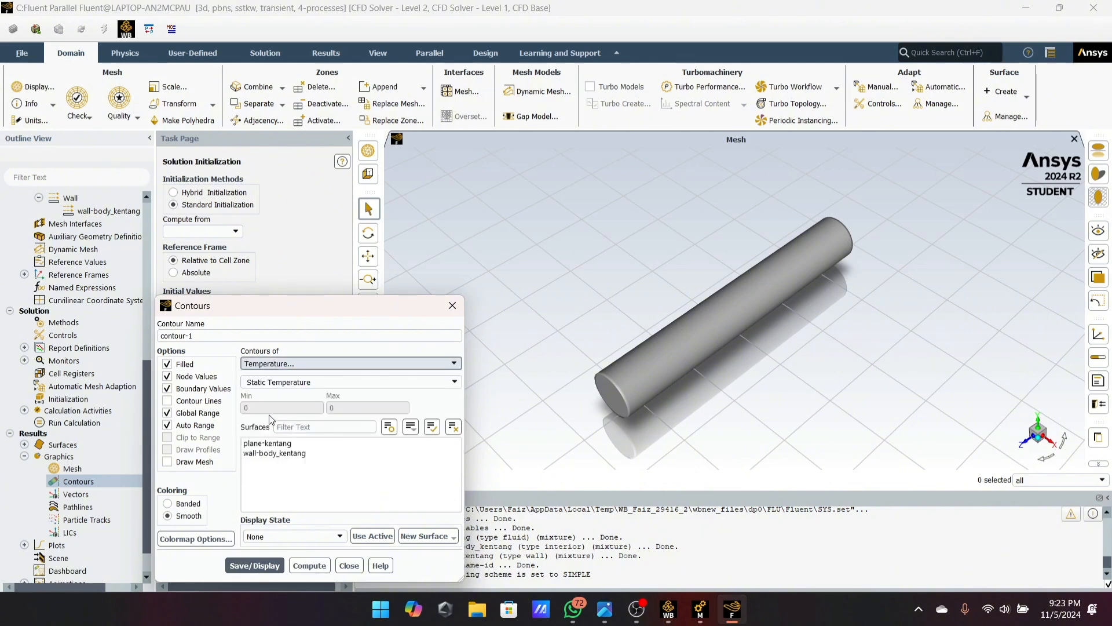
Step: Turn off the contour's automatic range and set its limits to 303.14 K minimum and 303.15 K maximum
click(171, 422)
click(269, 408)
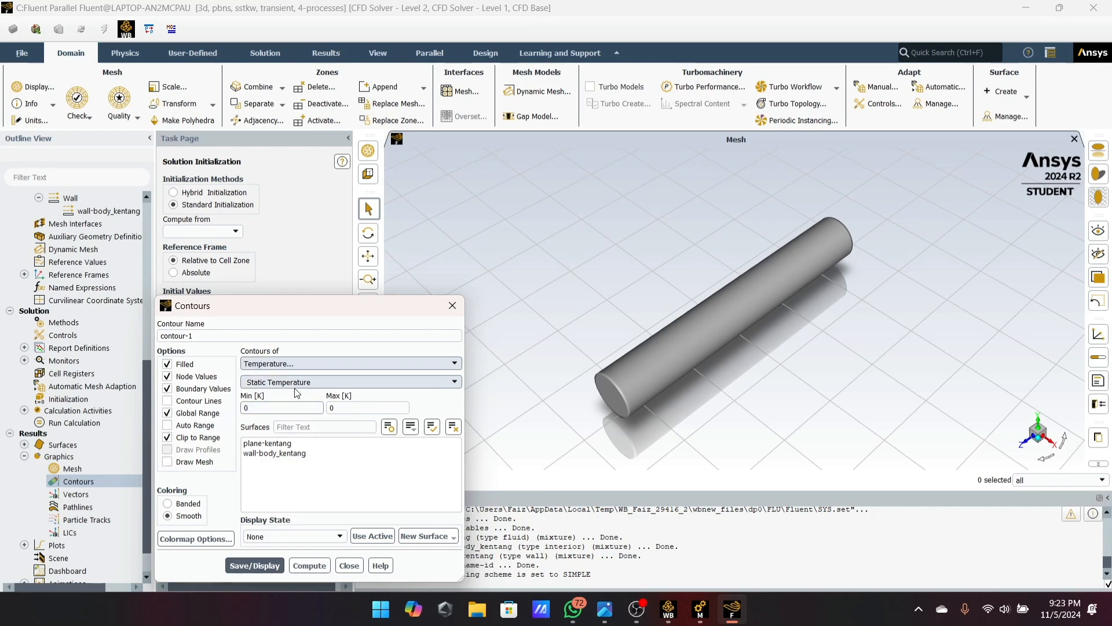
key(BackSpace)
text(303.14)
click(346, 407)
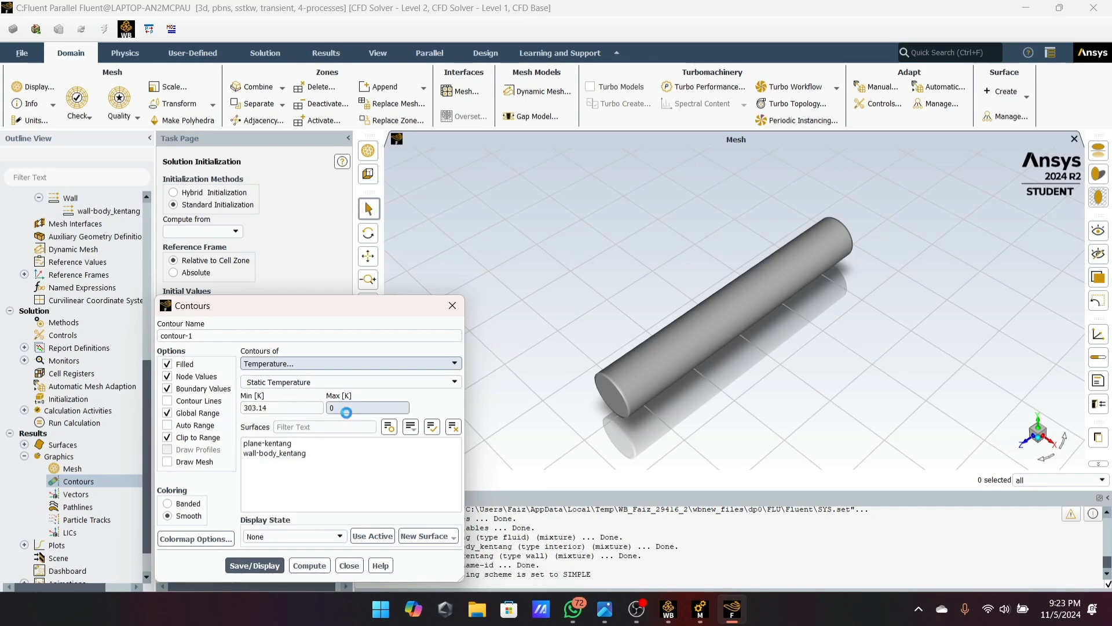
text(303.15)
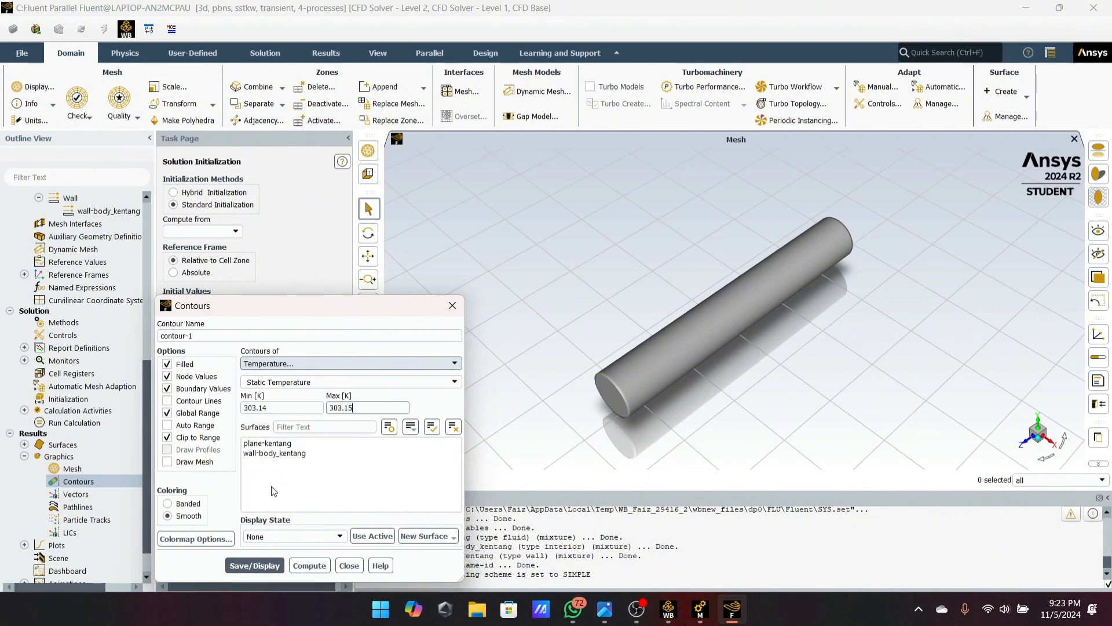
Step: Save and display the temperature contour on plane-kentang, compute its range, and close the contour settings
click(269, 444)
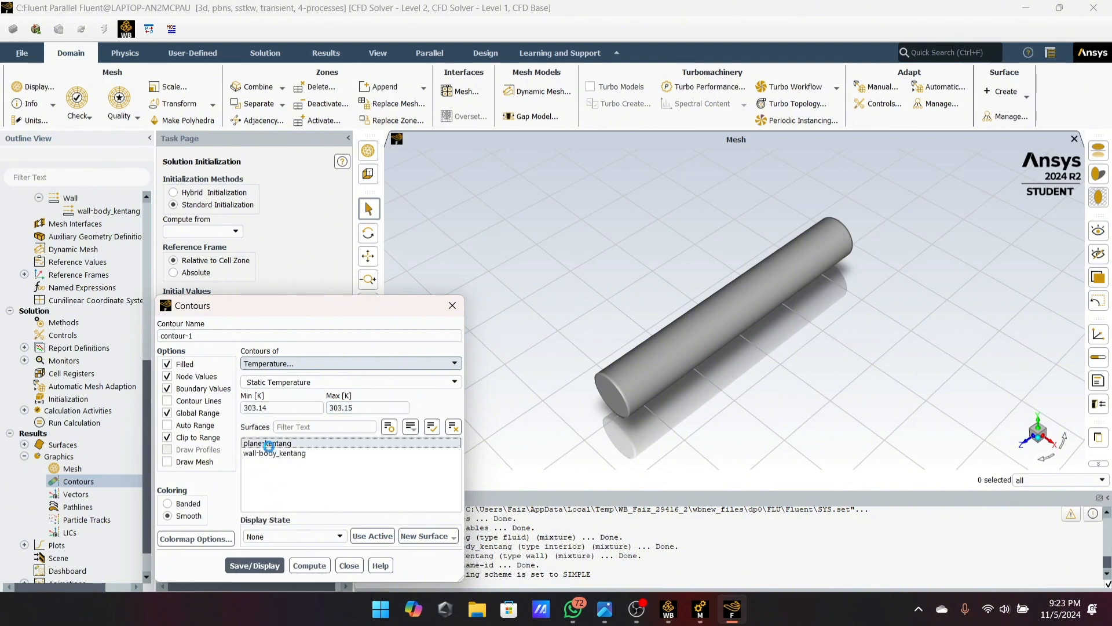
click(264, 555)
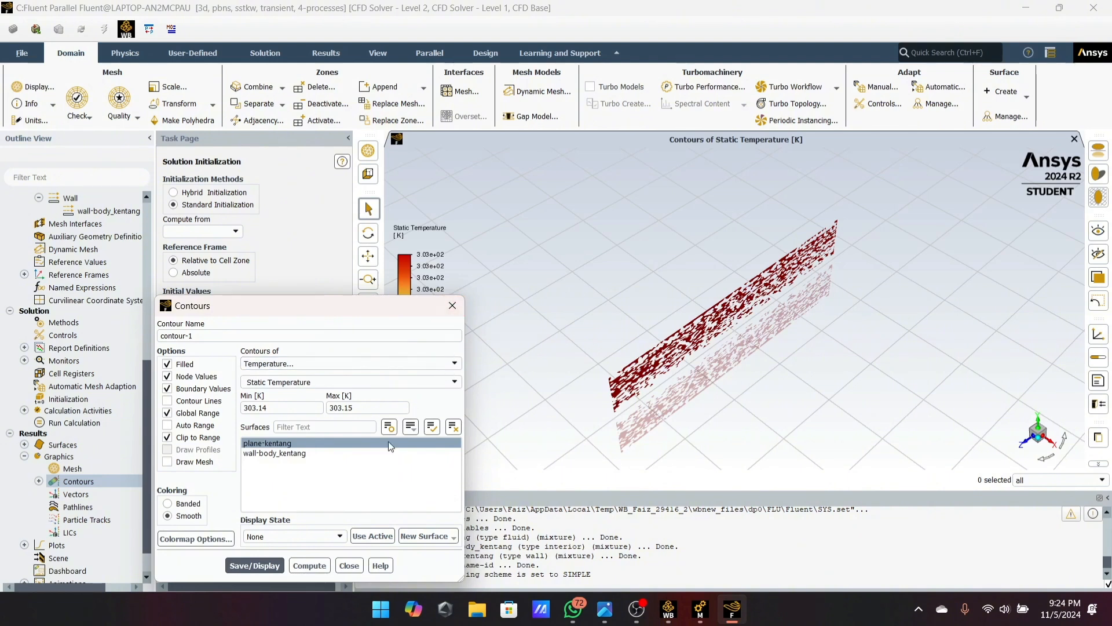
click(322, 565)
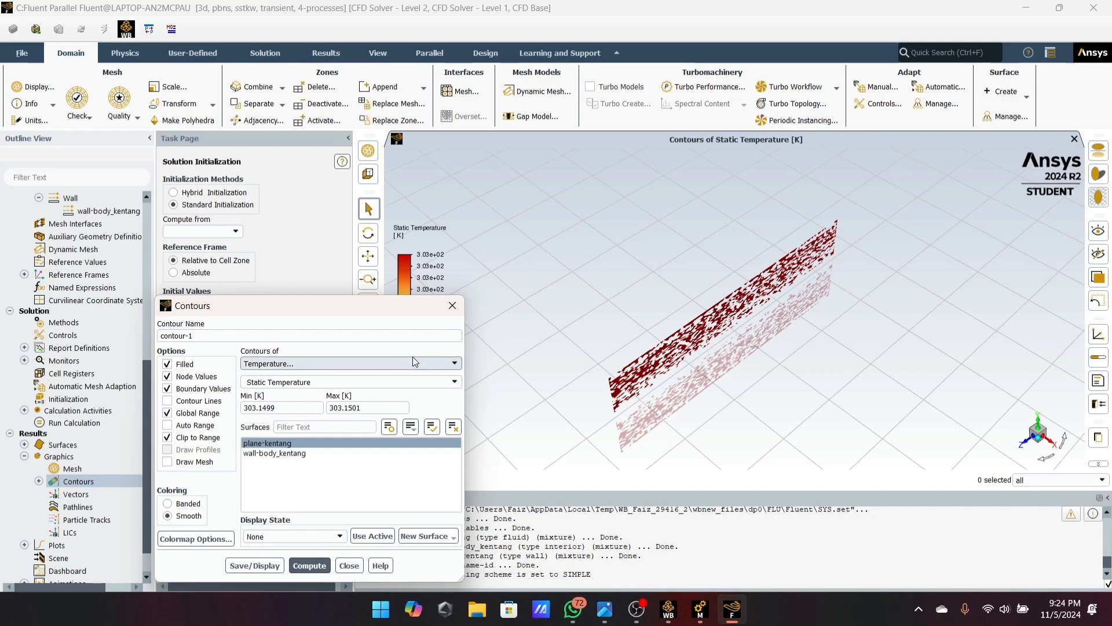
click(453, 305)
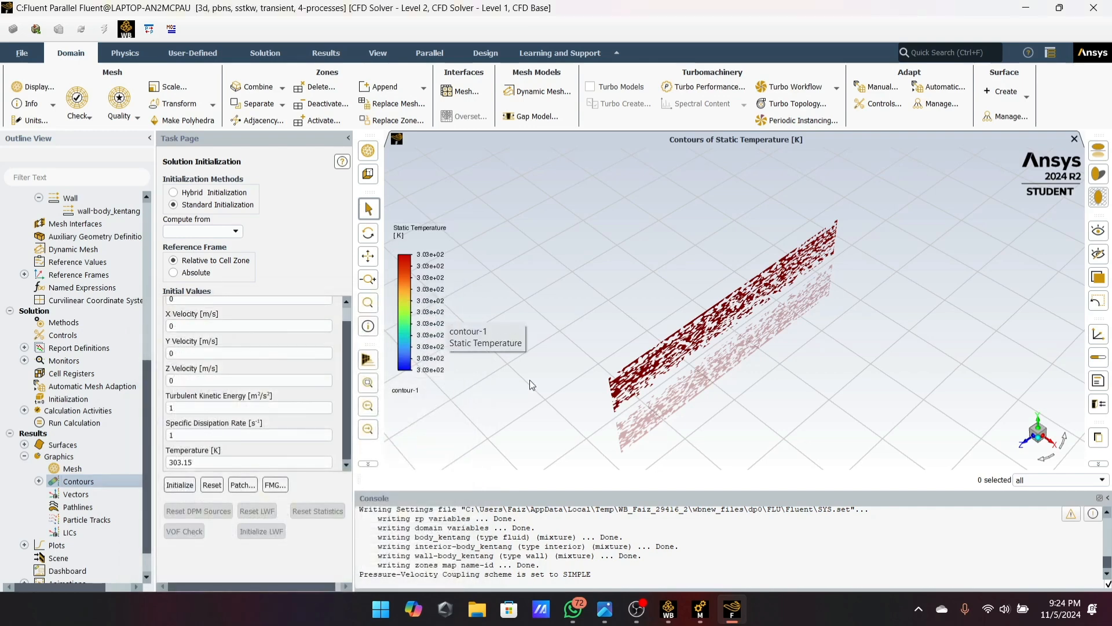
drag(529, 380, 680, 278)
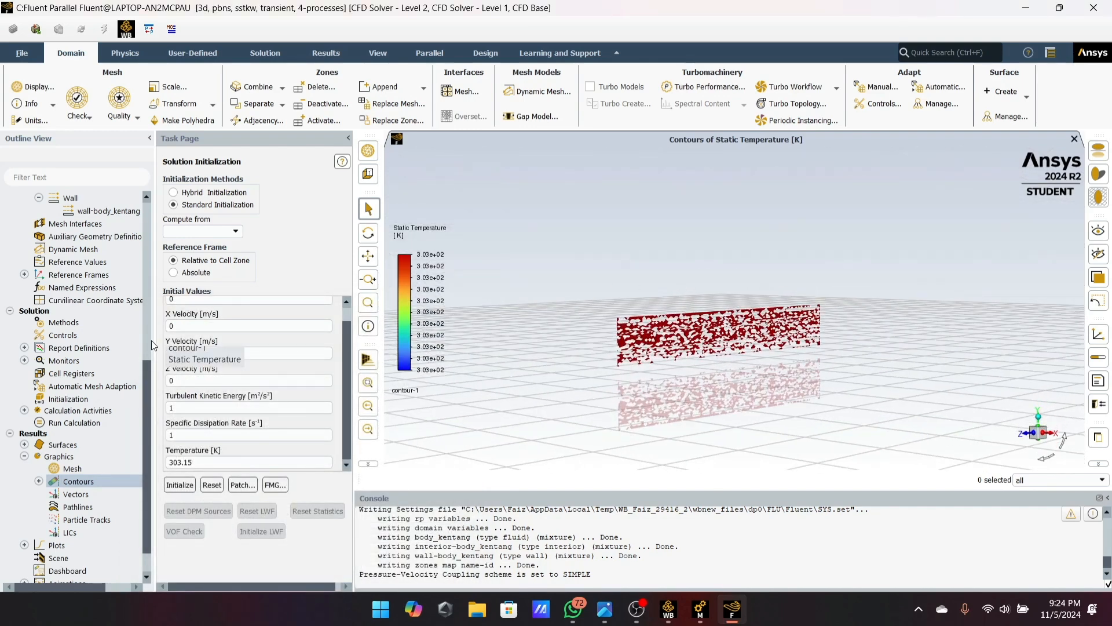
Step: Set the transient run calculation to 600 time steps with a time step size of 1000 s
scroll(220, 359, up, 1)
scroll(59, 400, down, 1)
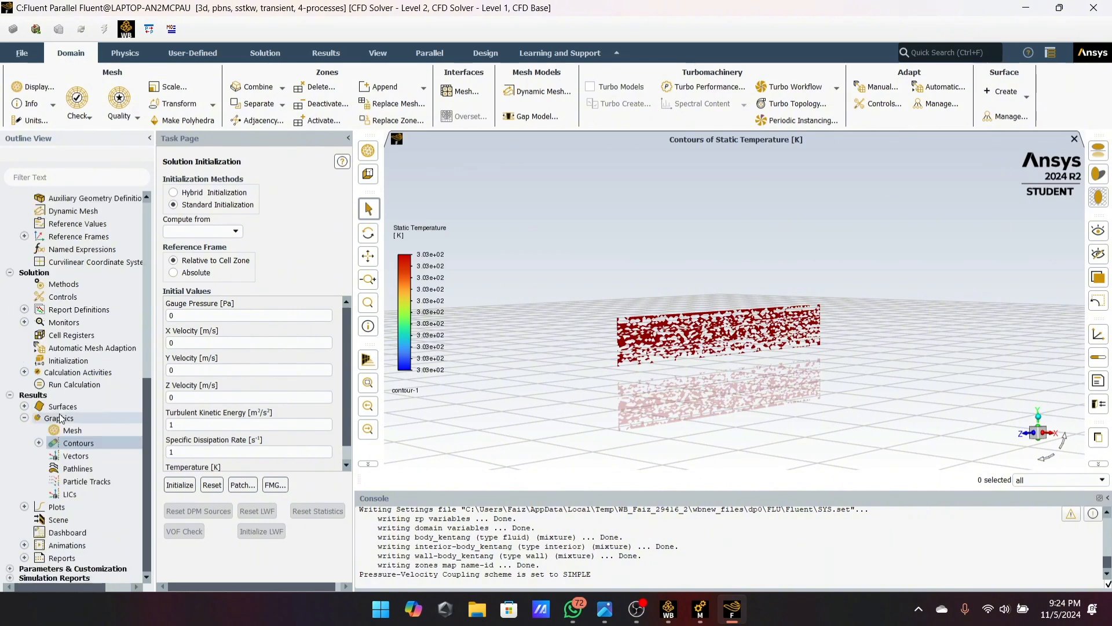
scroll(59, 400, up, 1)
click(47, 424)
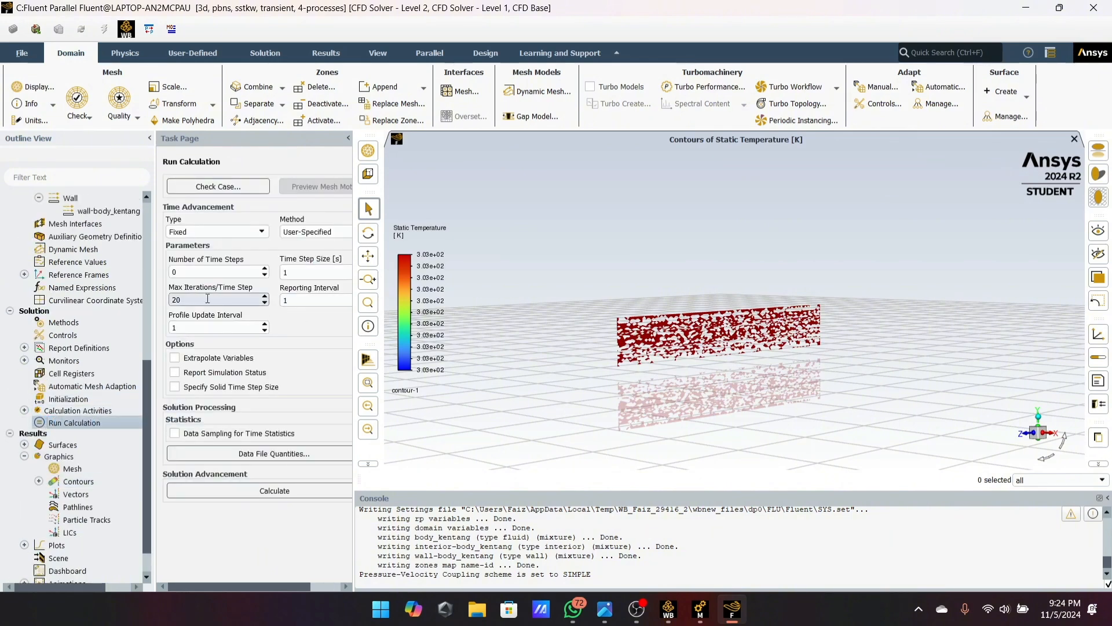
double_click(220, 265)
text(6)
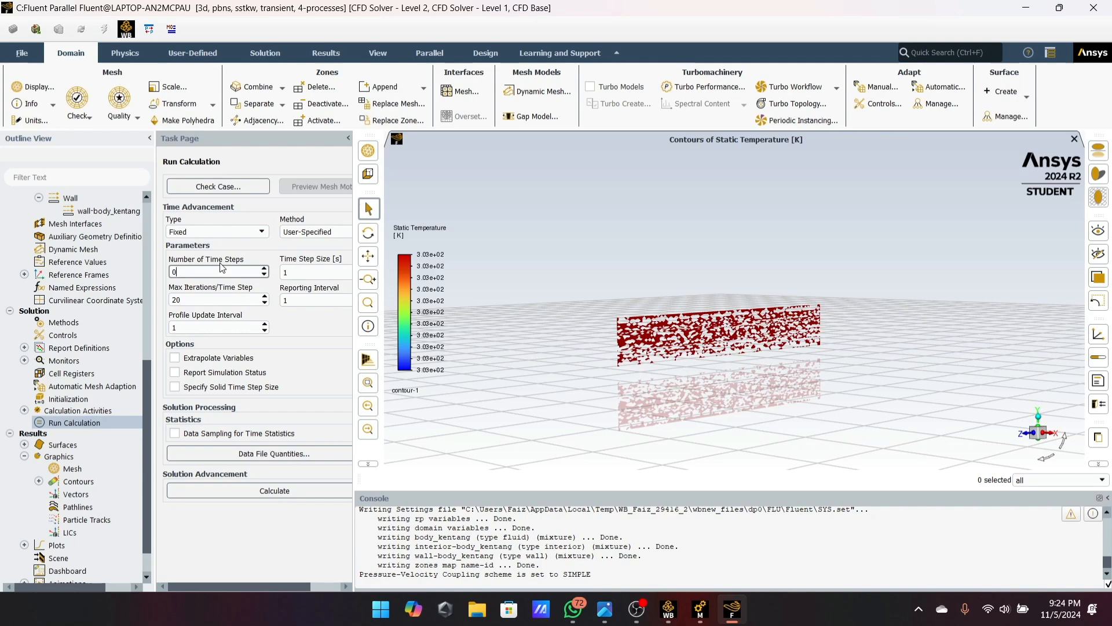
text(00)
key(BackSpace)
key(BackSpace)
key(BackSpace)
text(10)
key(BackSpace)
key(BackSpace)
text(31000)
key(BackSpace)
key(BackSpace)
key(BackSpace)
key(BackSpace)
key(BackSpace)
text(100)
key(BackSpace)
click(325, 270)
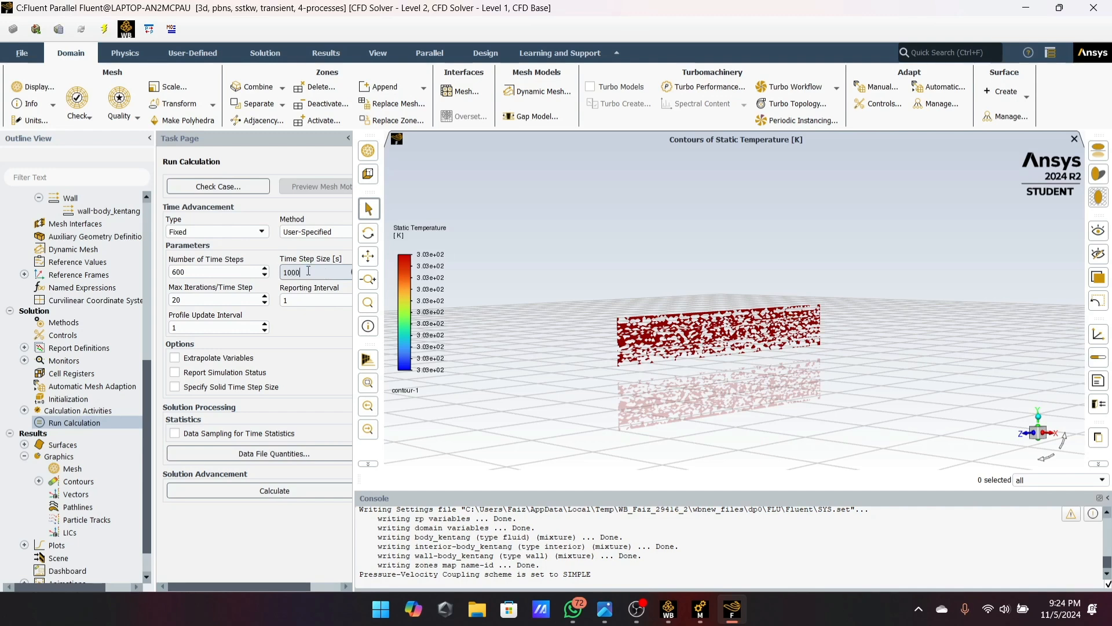
Step: Run the transient calculation to the end and dismiss the completion message
click(285, 491)
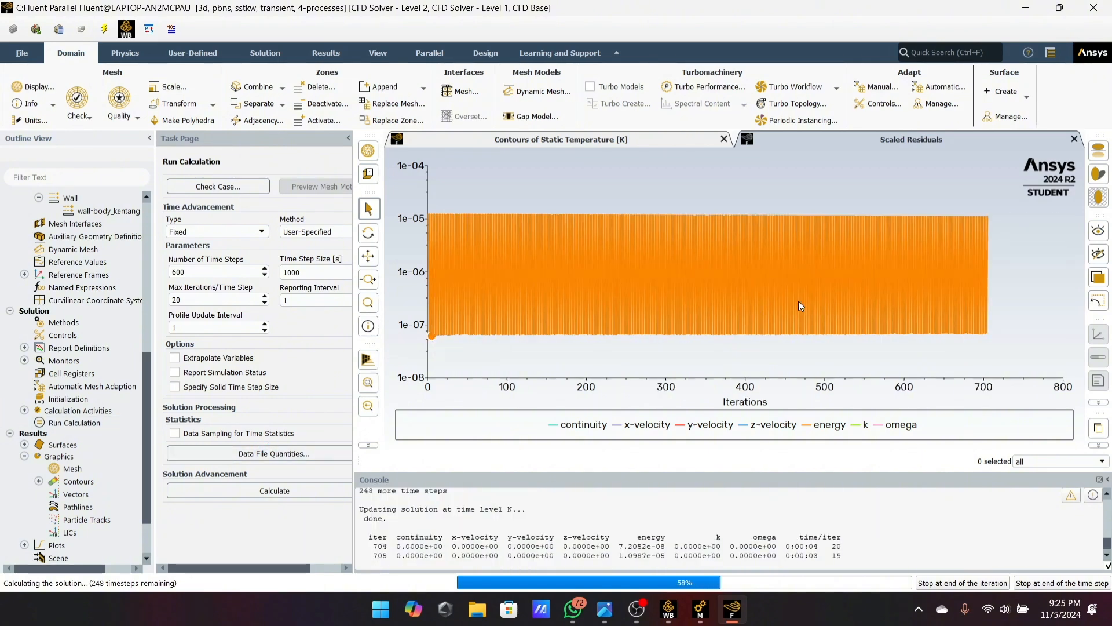
mouse_move(776, 233)
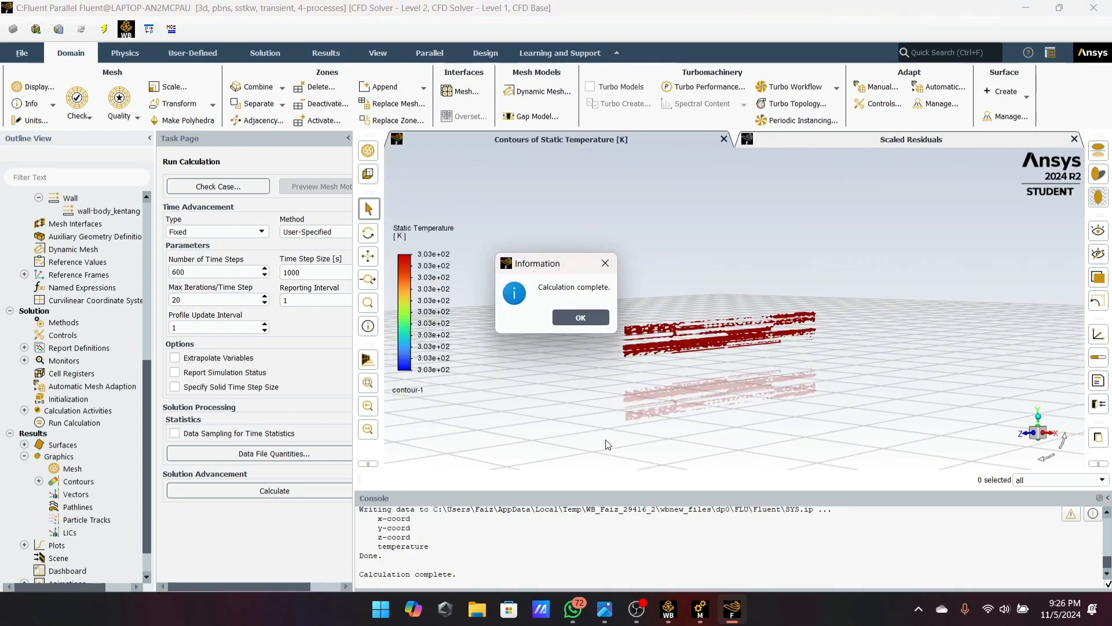
click(578, 317)
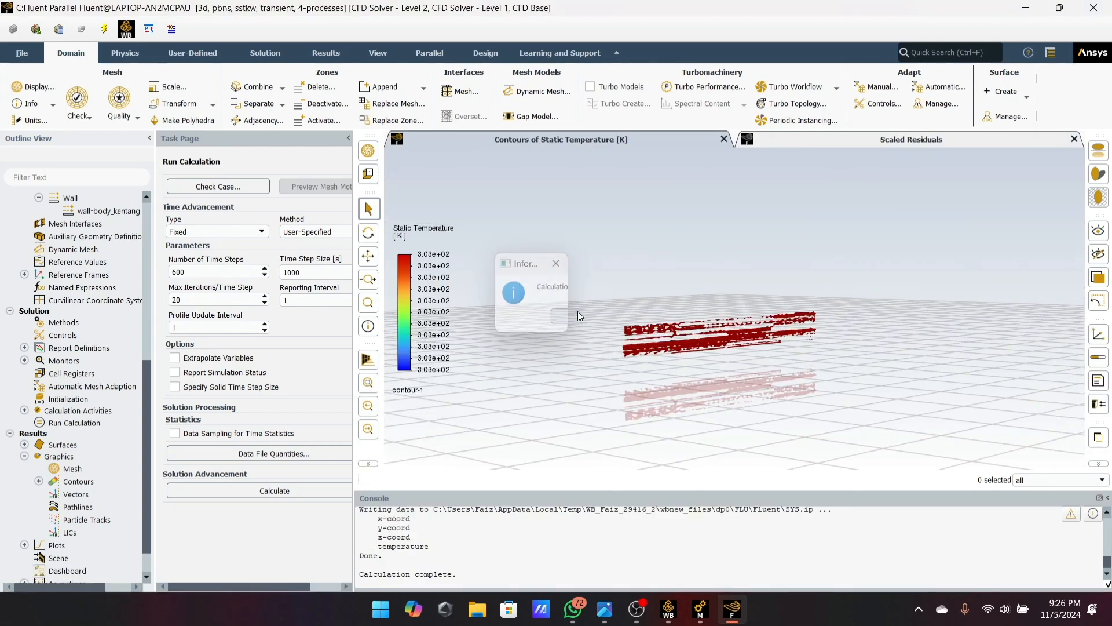
Step: Start a second Static Temperature contour plot on plane-kentang and turn off its automatic range
double_click(60, 482)
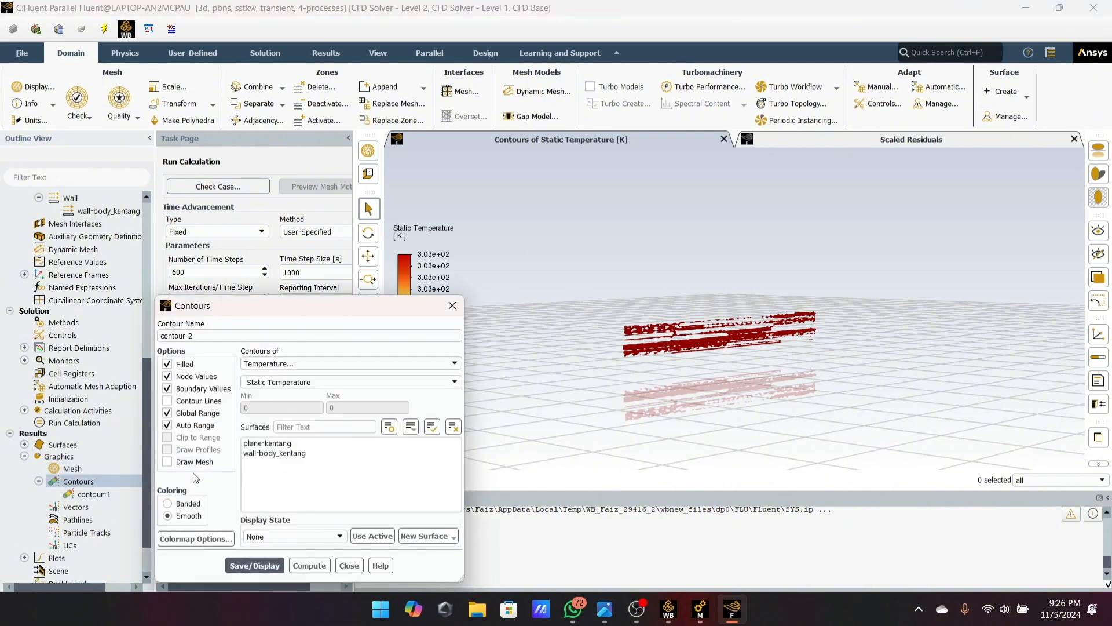
click(293, 442)
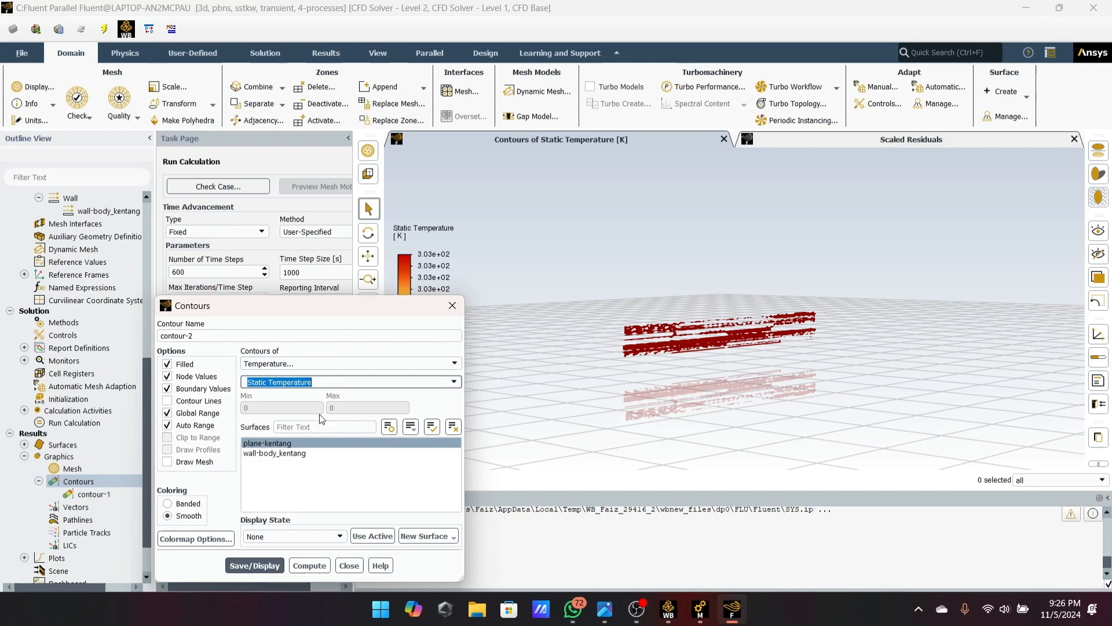
click(195, 426)
Step: Set the new contour's limits to 303.14 K minimum and 373.15 K maximum, with plane-kentang selected
click(279, 412)
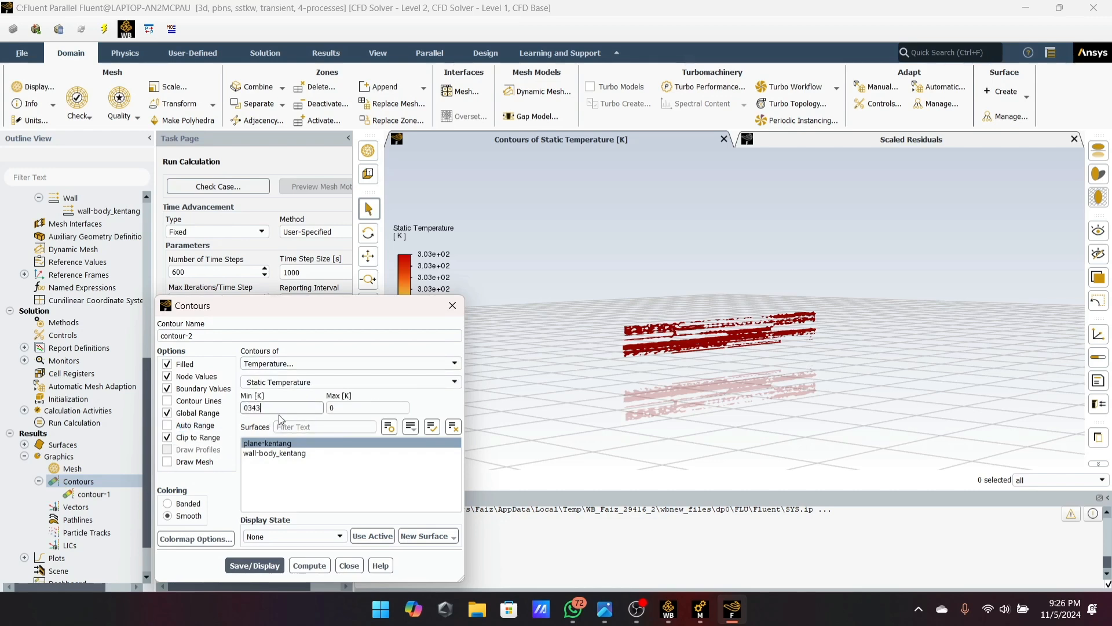
key(BackSpace)
key(BackSpace)
key(BackSpace)
key(BackSpace)
text(343)
click(257, 409)
text(3)
click(345, 407)
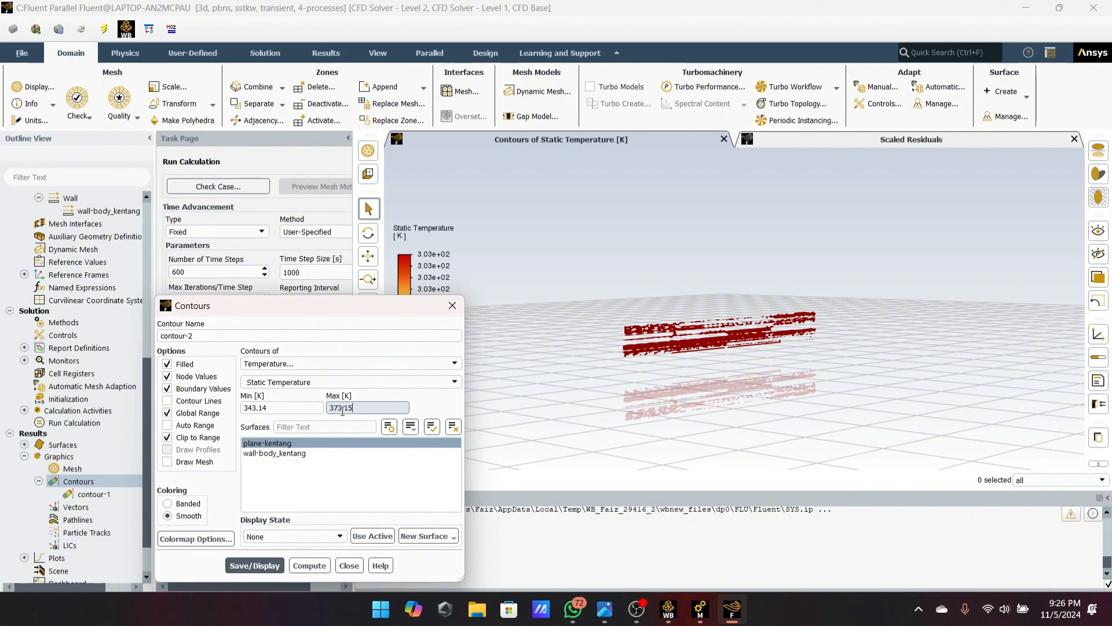
click(251, 408)
click(264, 445)
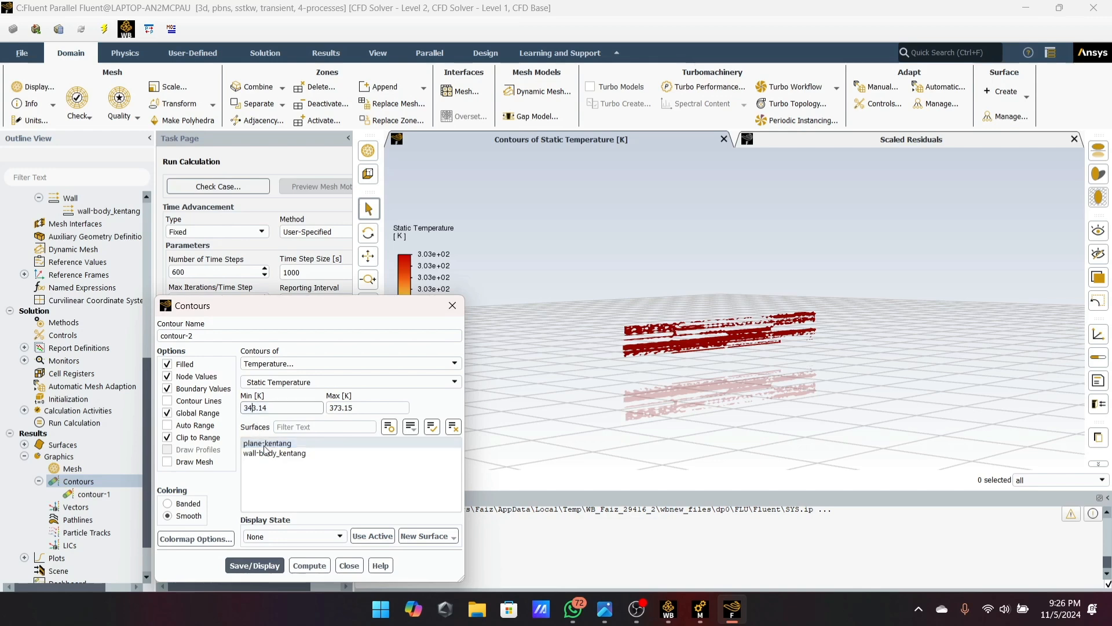
text(0)
click(265, 445)
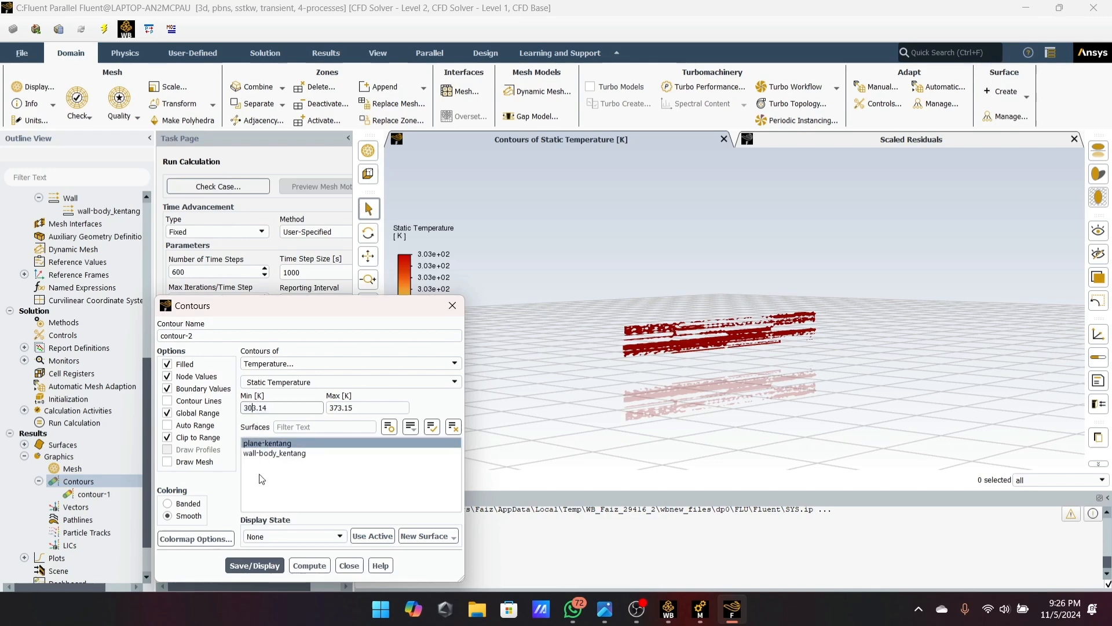
Step: Save and display the new temperature contour on plane-kentang and close the contour settings
click(273, 566)
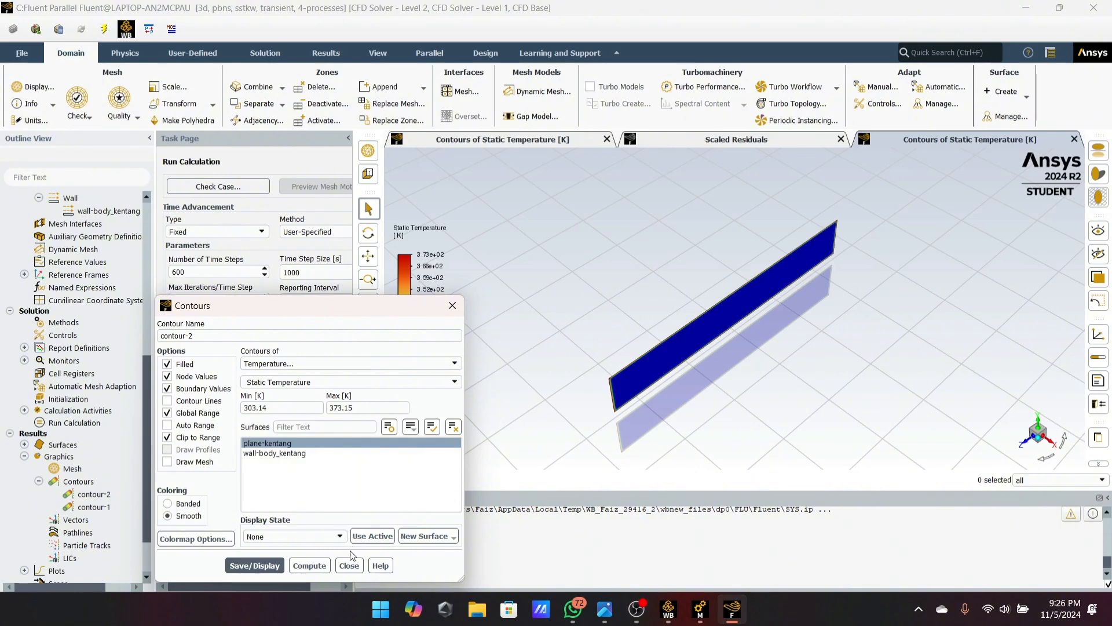
click(349, 565)
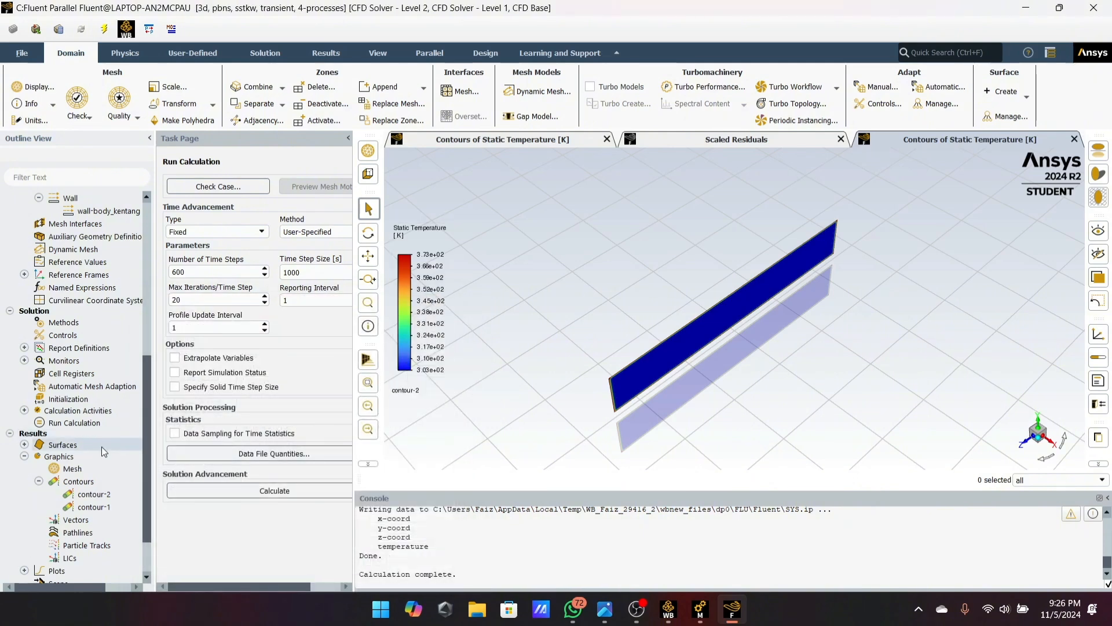
scroll(541, 397, down, 1)
scroll(804, 344, up, 2)
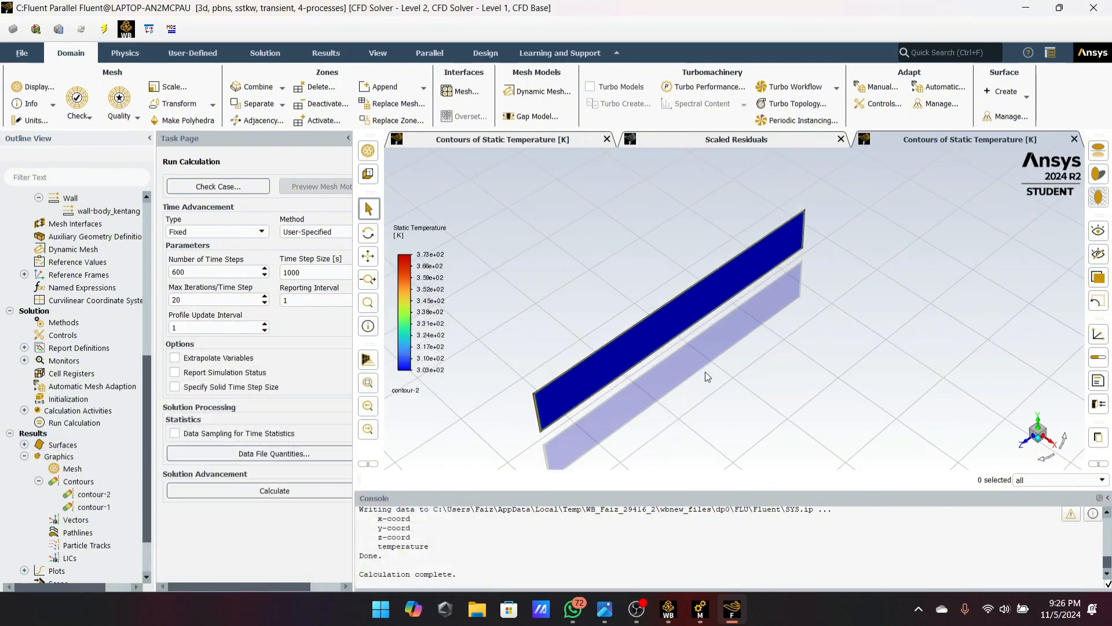
drag(705, 371, 672, 305)
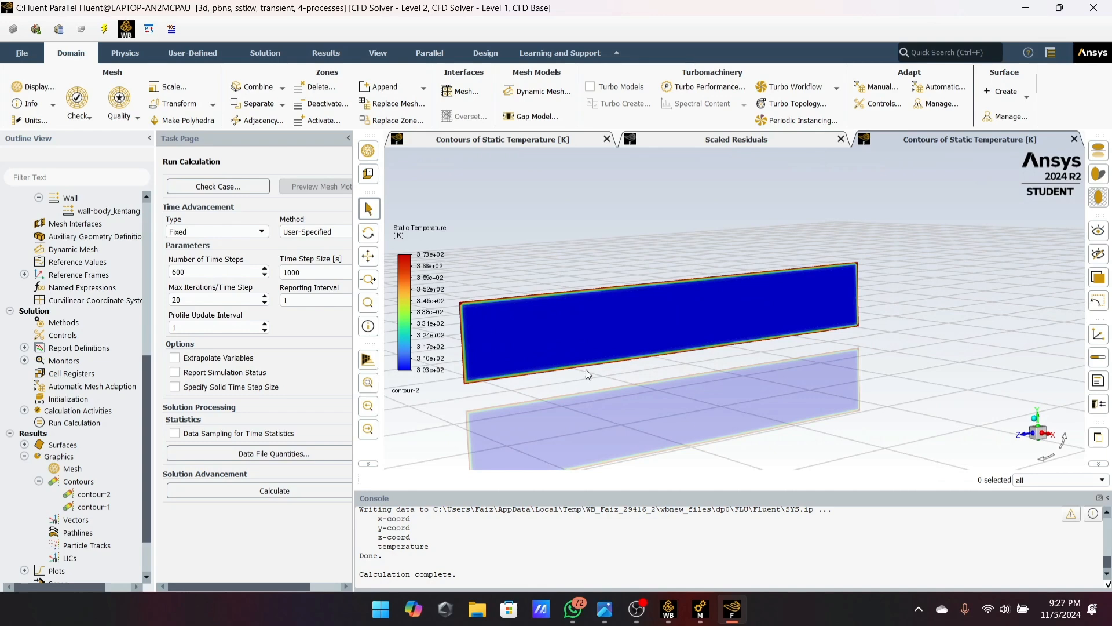
drag(586, 371, 519, 392)
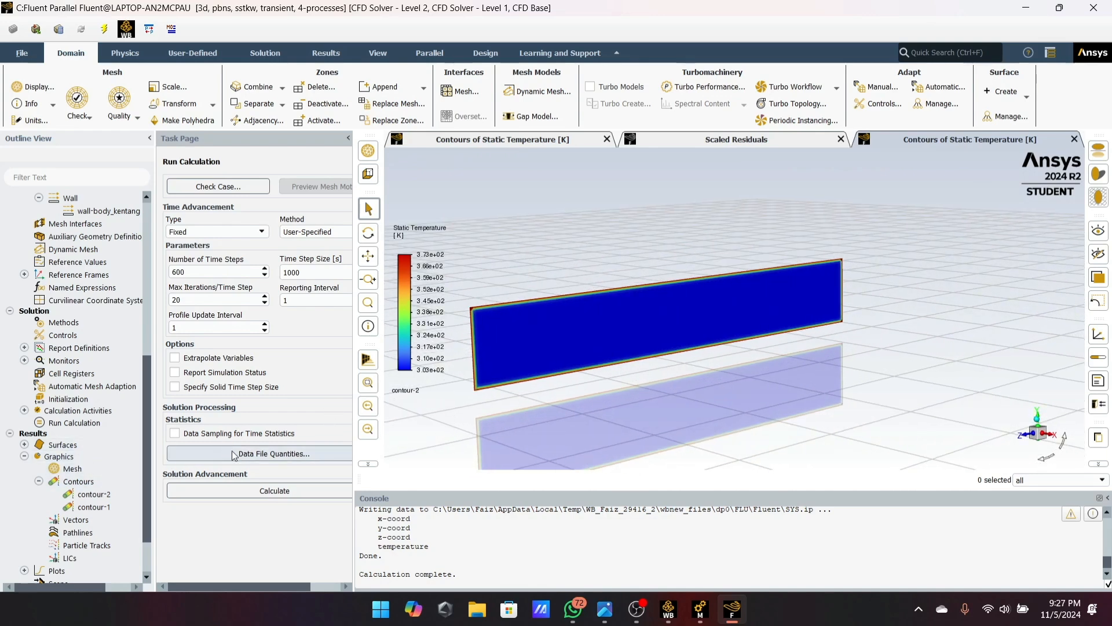
Step: Start a new line surface and name it line-kentang
click(991, 94)
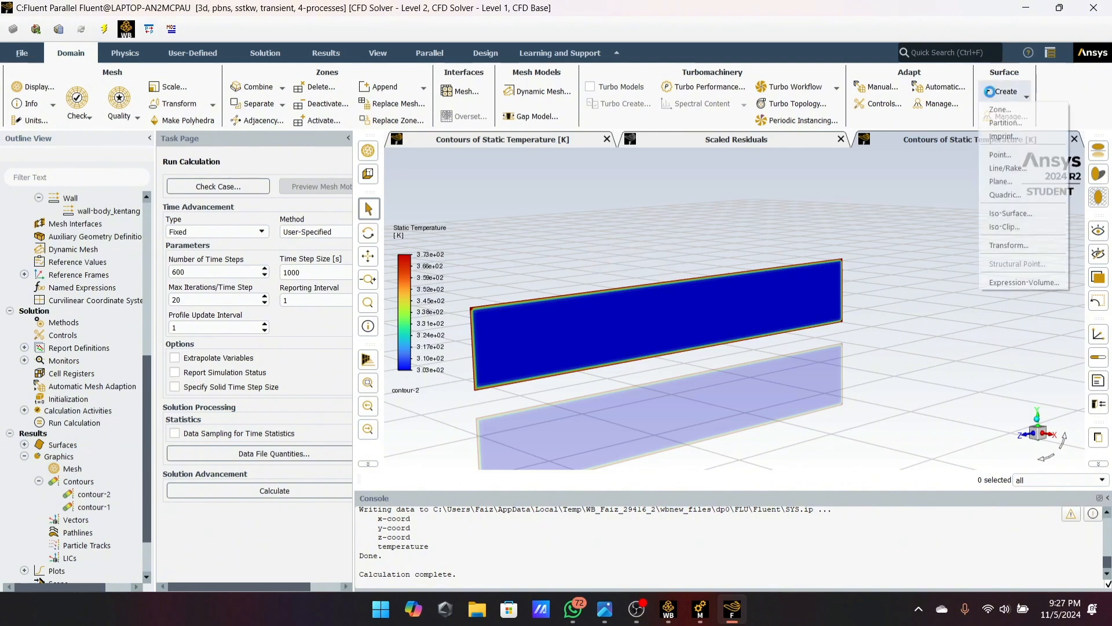
click(1006, 169)
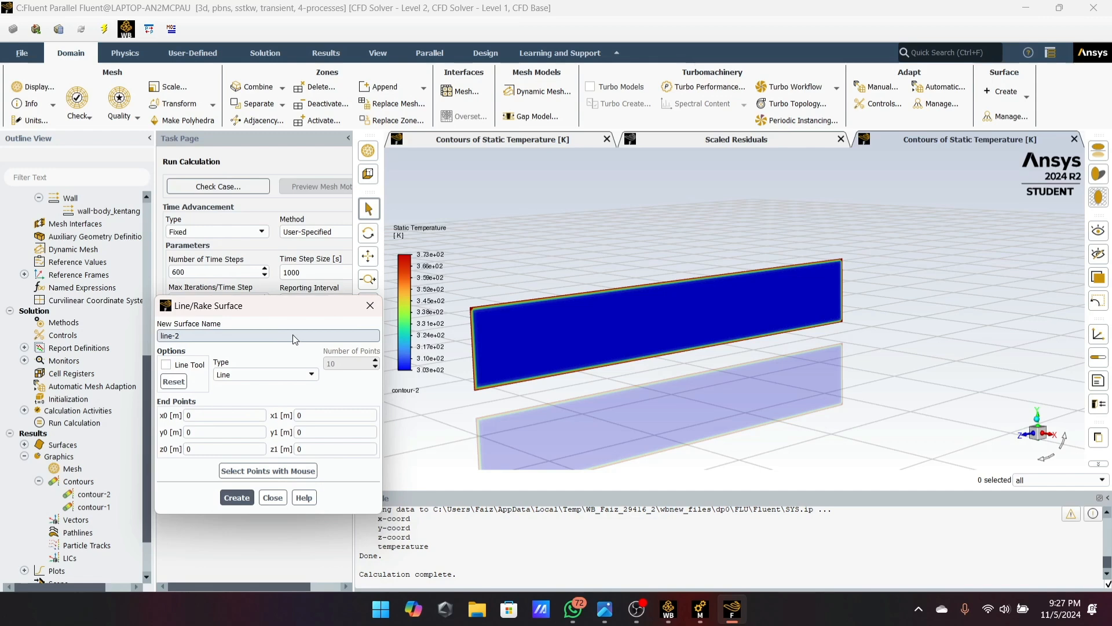
key(BackSpace)
key(BackSpace)
text(-kentang)
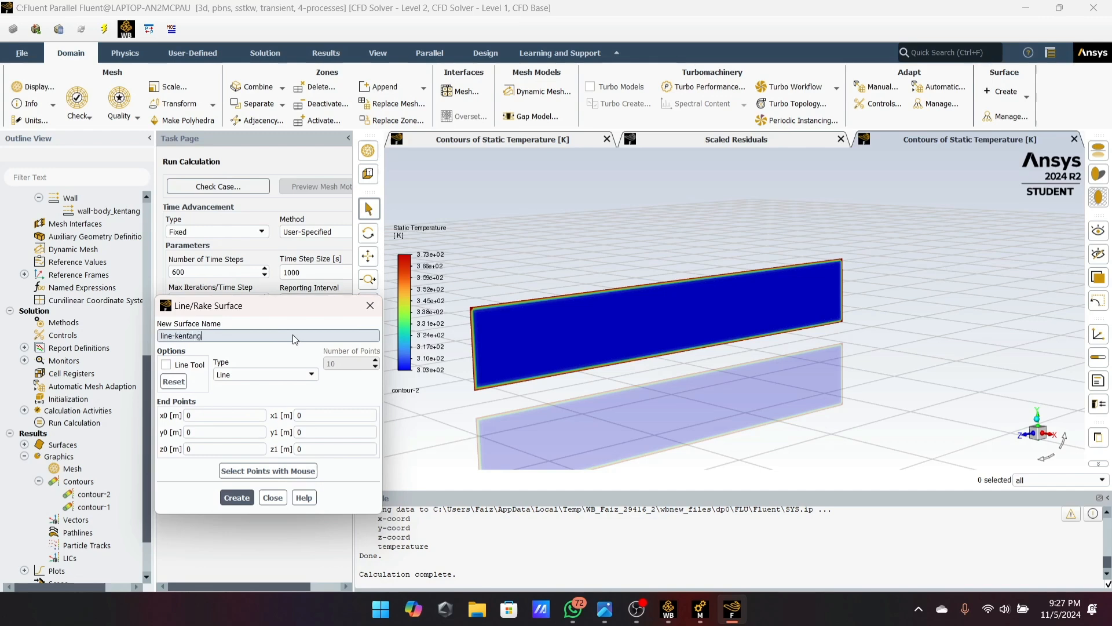
Step: Set the line's first end point to x0 = 0, y0 = 0.05 and z0 = 0.05 m
click(243, 416)
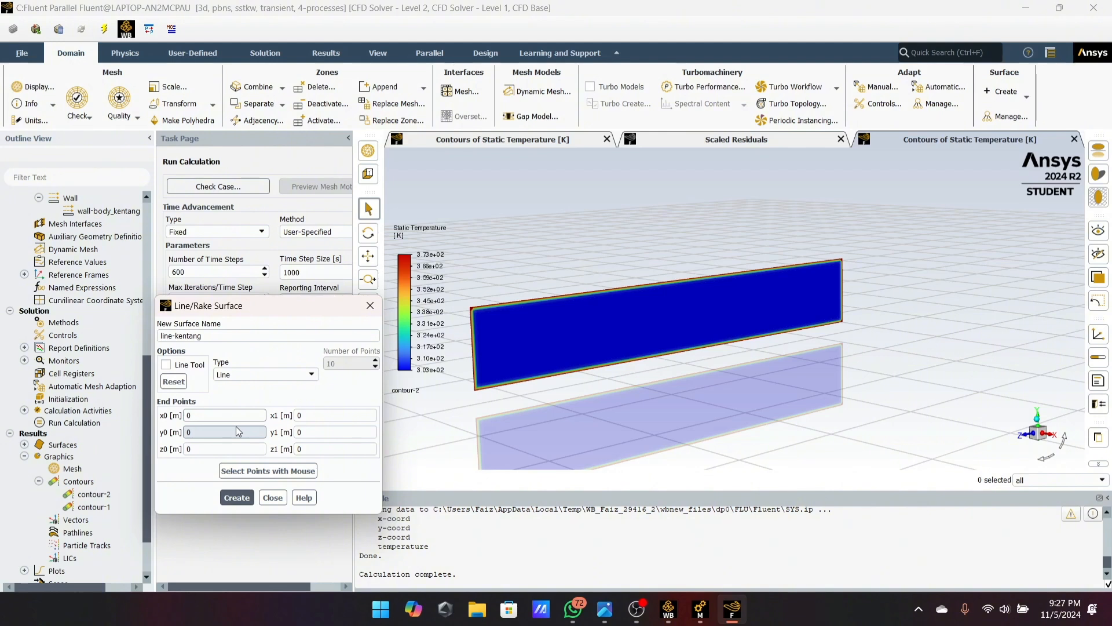
click(238, 431)
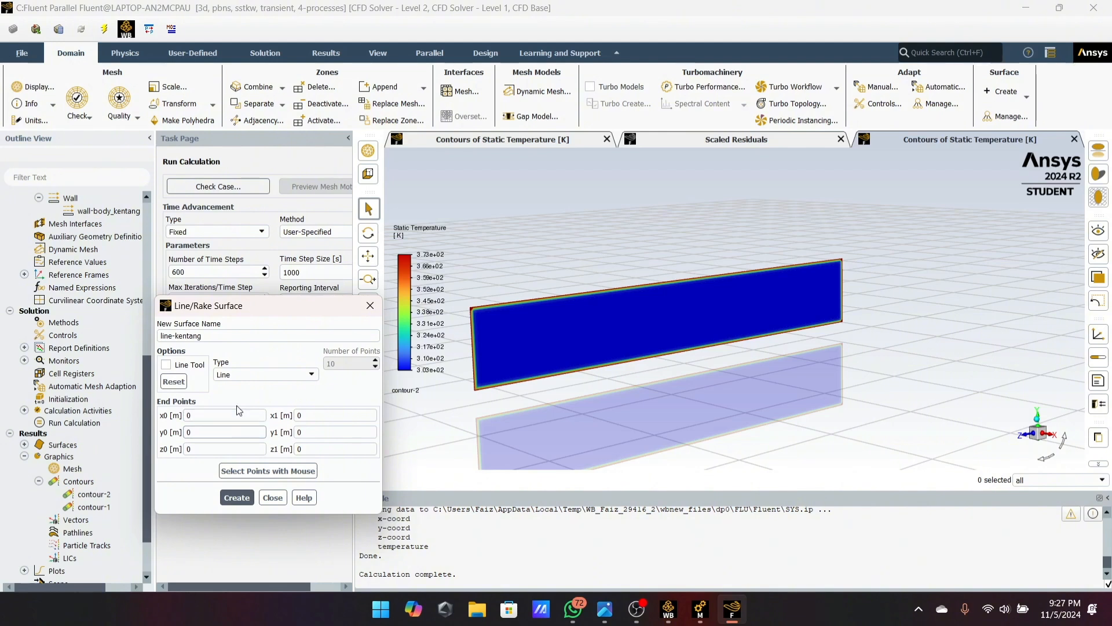
text(.05)
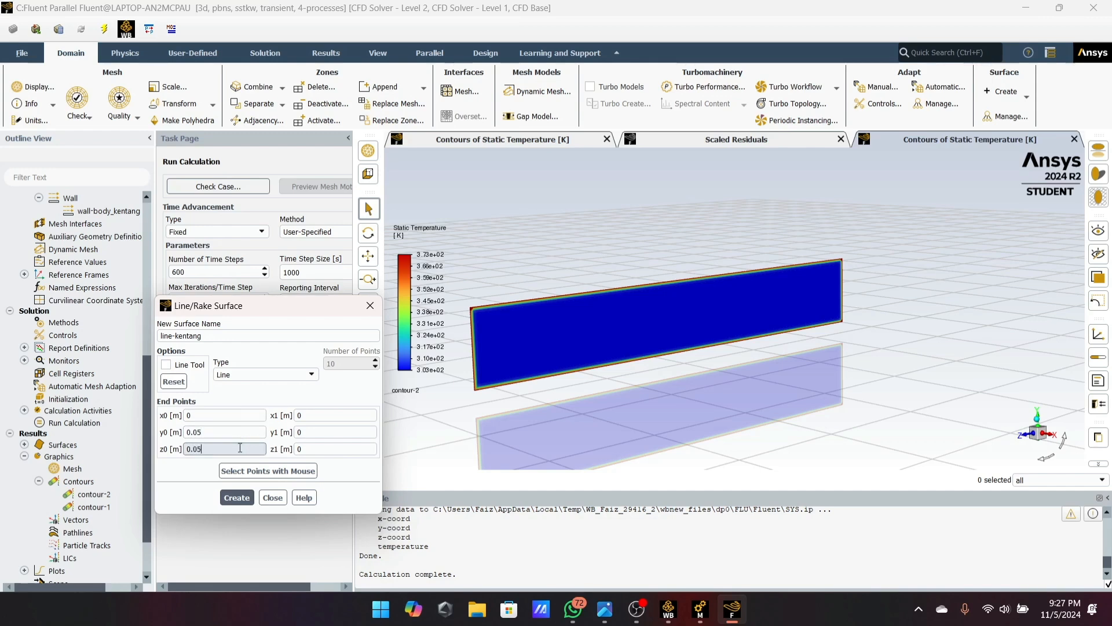
Step: Set the line's second end point to x1 = 1, y1 = 0.05, z1 = 0.05 m, then create line-kentang and close its settings
click(305, 416)
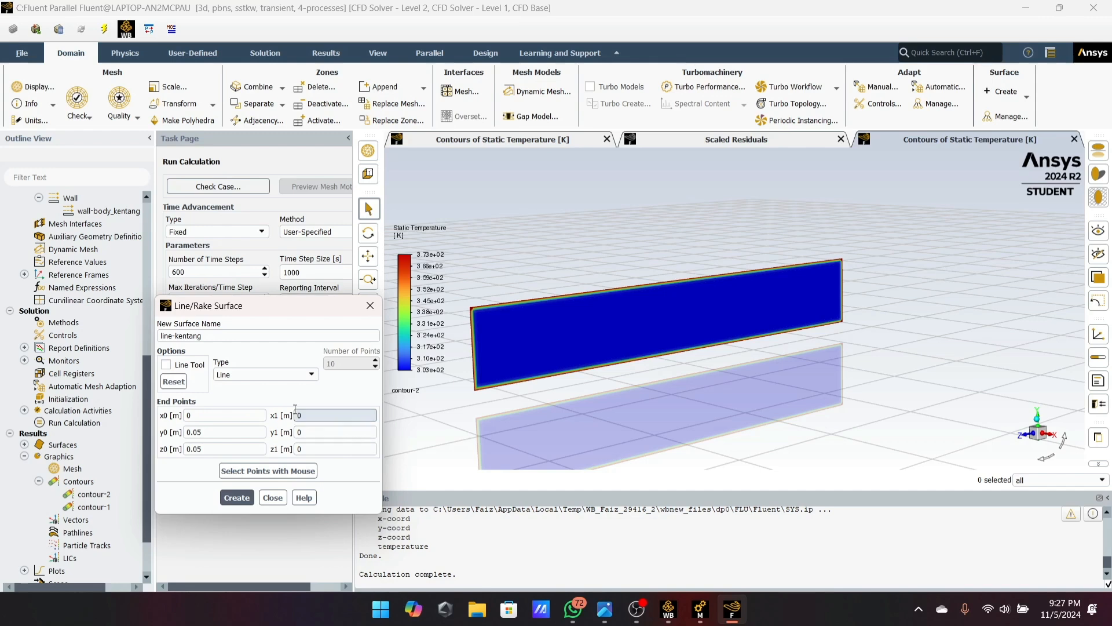
text(1)
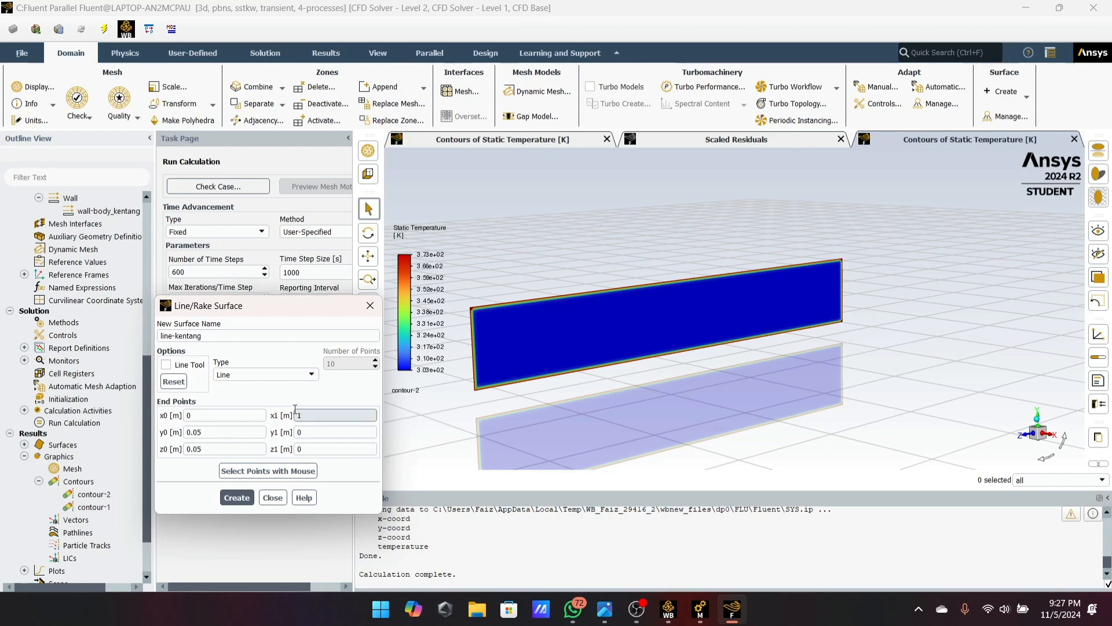
click(307, 435)
text(0.05)
click(312, 452)
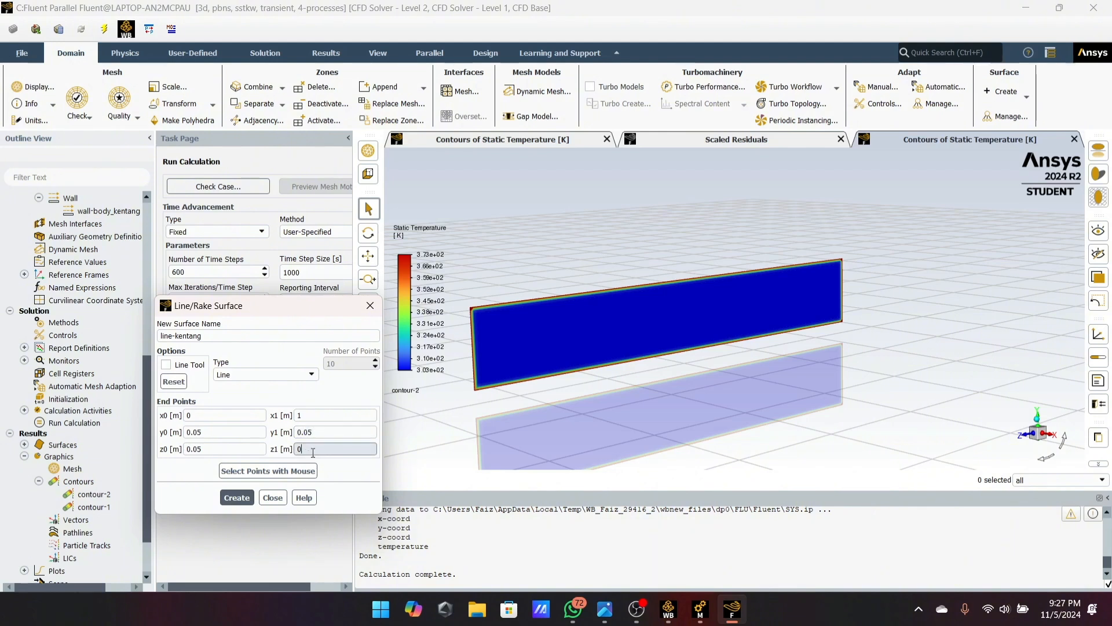
key(BackSpace)
text(0.0)
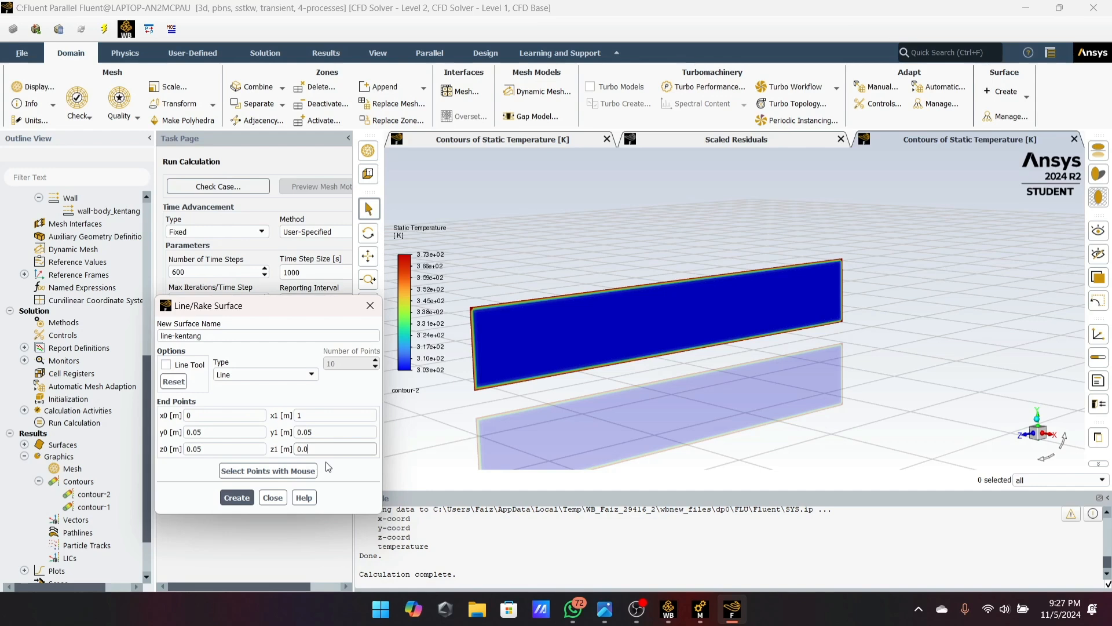
text(5)
click(237, 497)
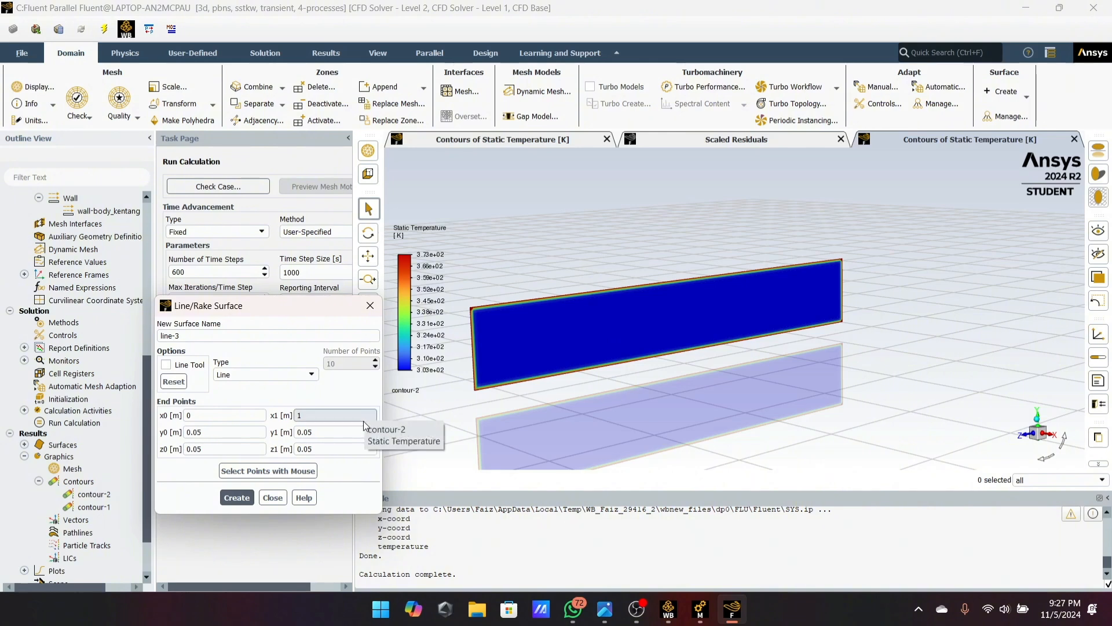
click(368, 312)
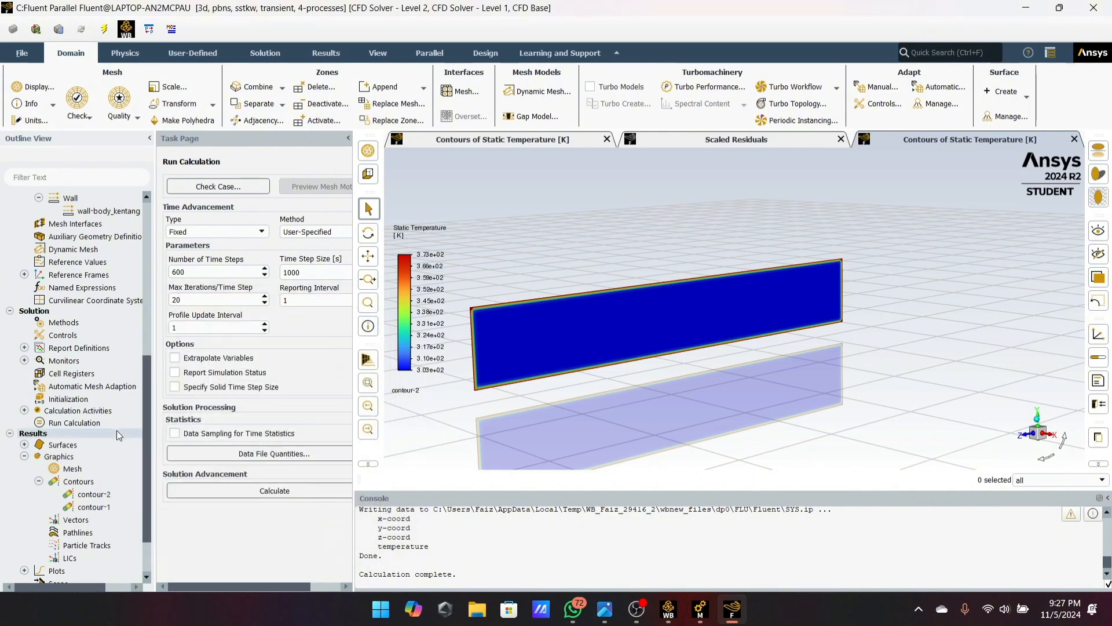
Step: Open the settings for a new solution XY plot from the results plots
scroll(132, 403, down, 2)
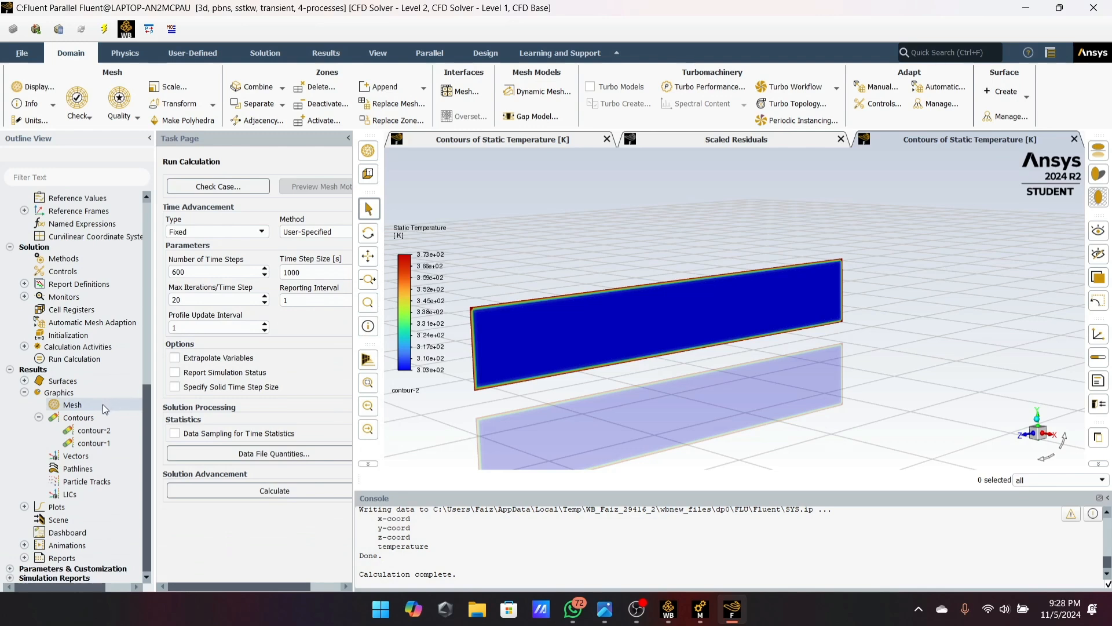
click(24, 506)
scroll(67, 468, down, 2)
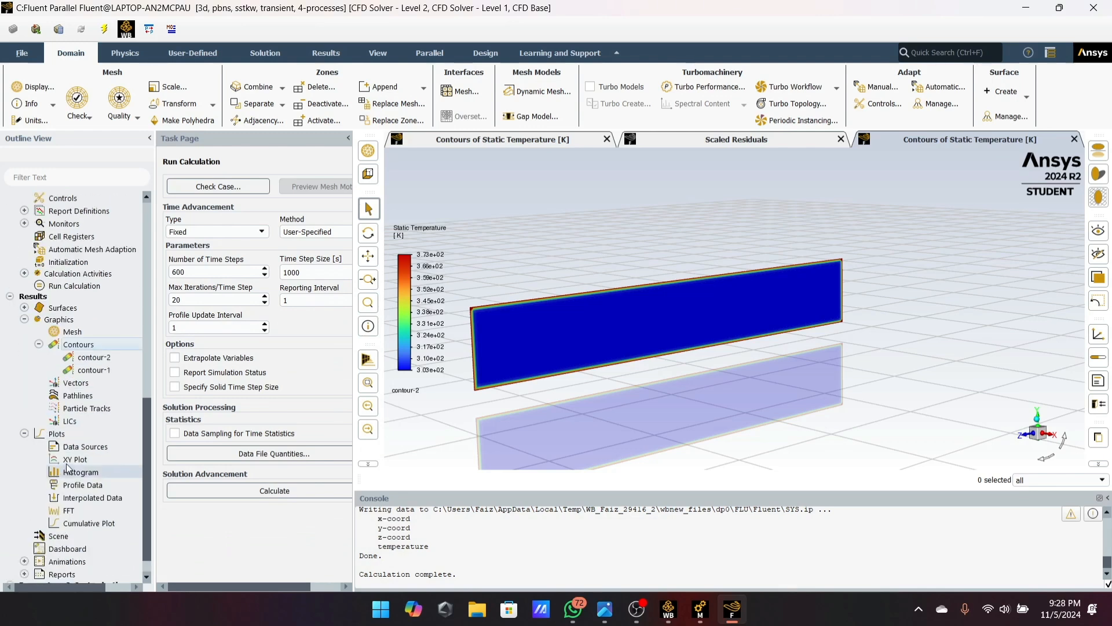
scroll(67, 468, down, 1)
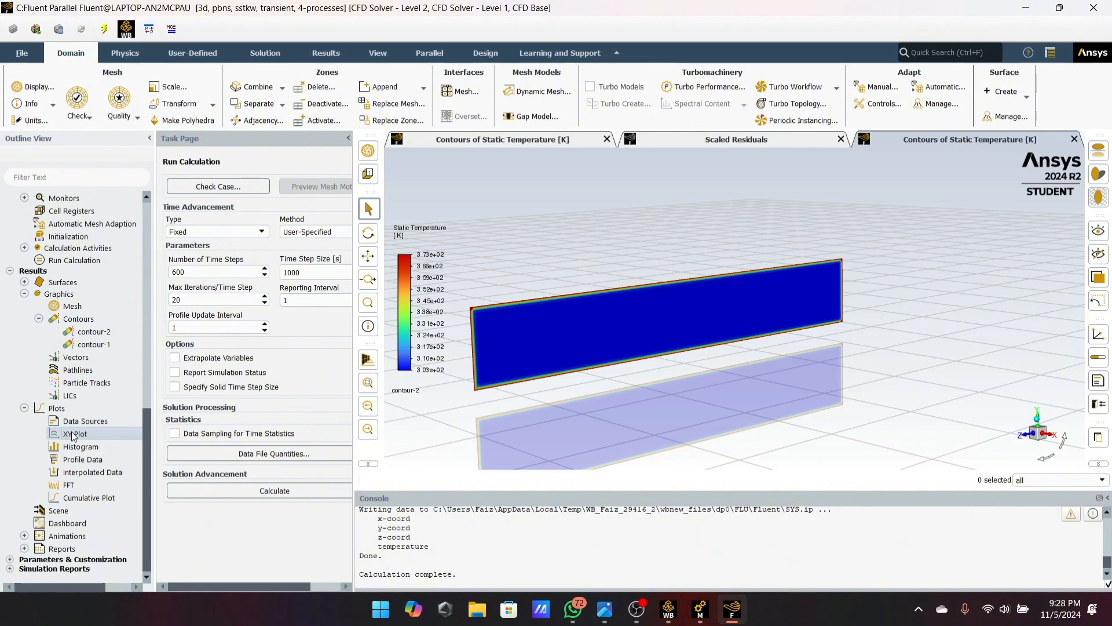
double_click(73, 434)
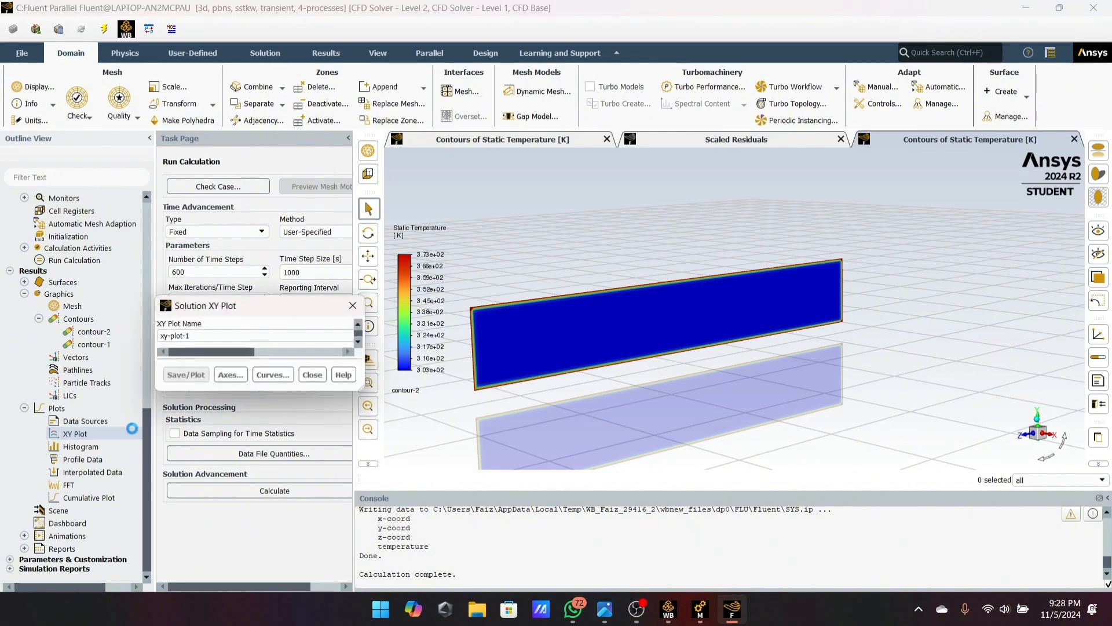
drag(314, 320, 305, 216)
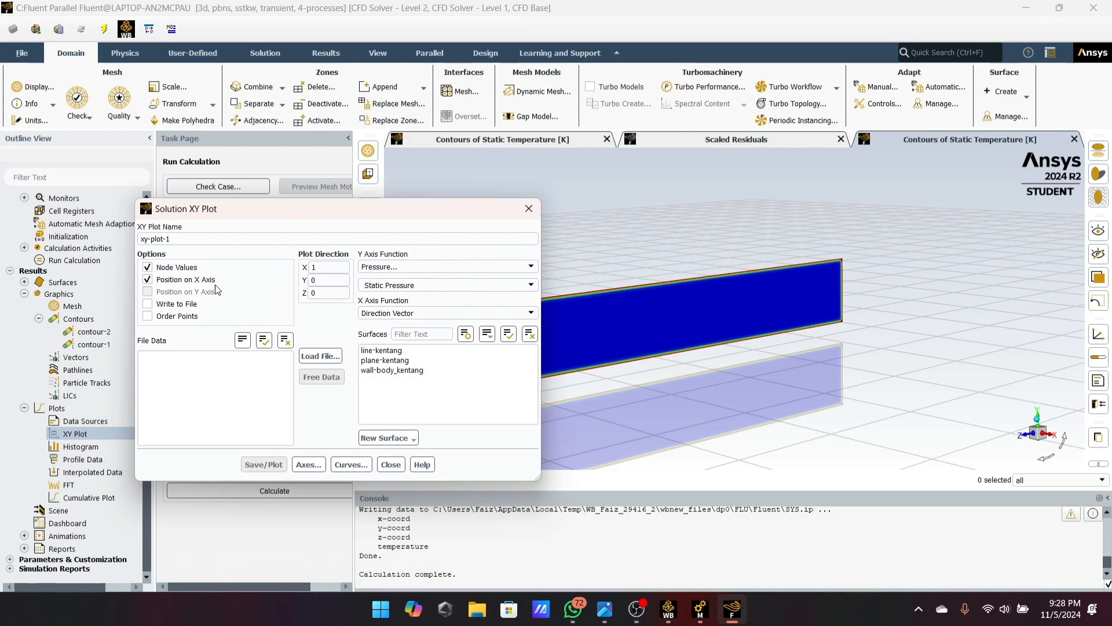
Step: Plot static temperature on the Y axis along line-kentang in the XY plot
click(392, 268)
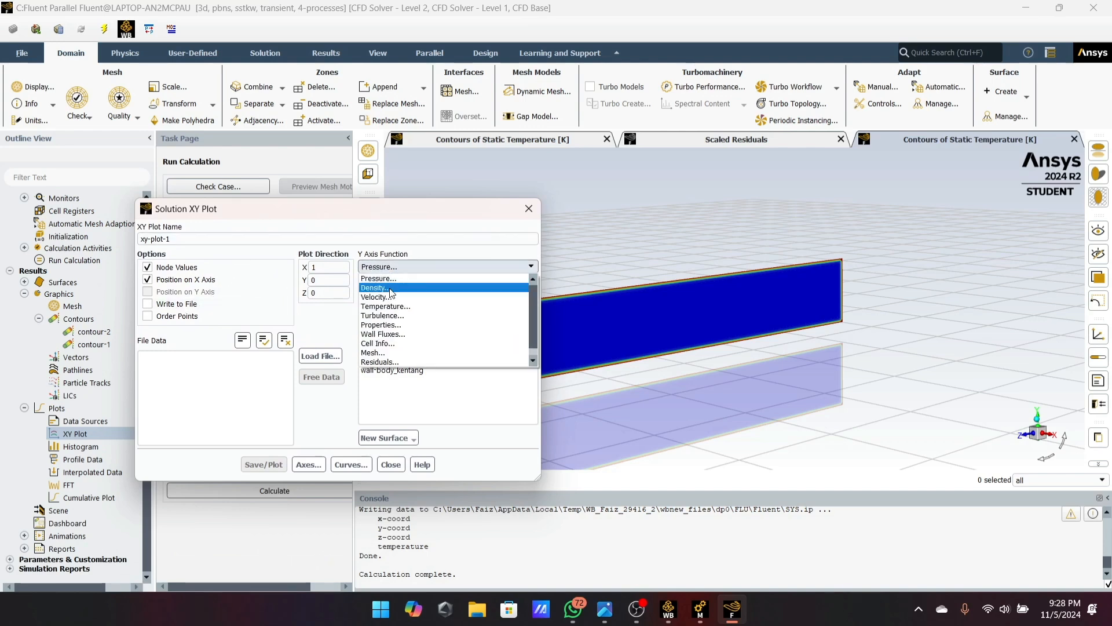
click(394, 310)
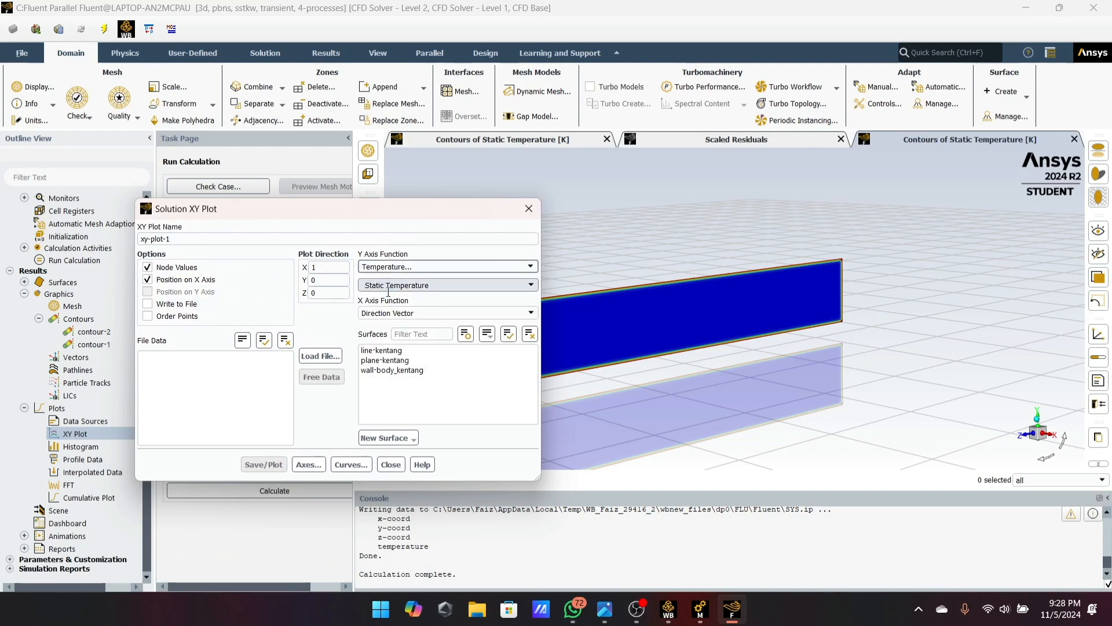
click(394, 350)
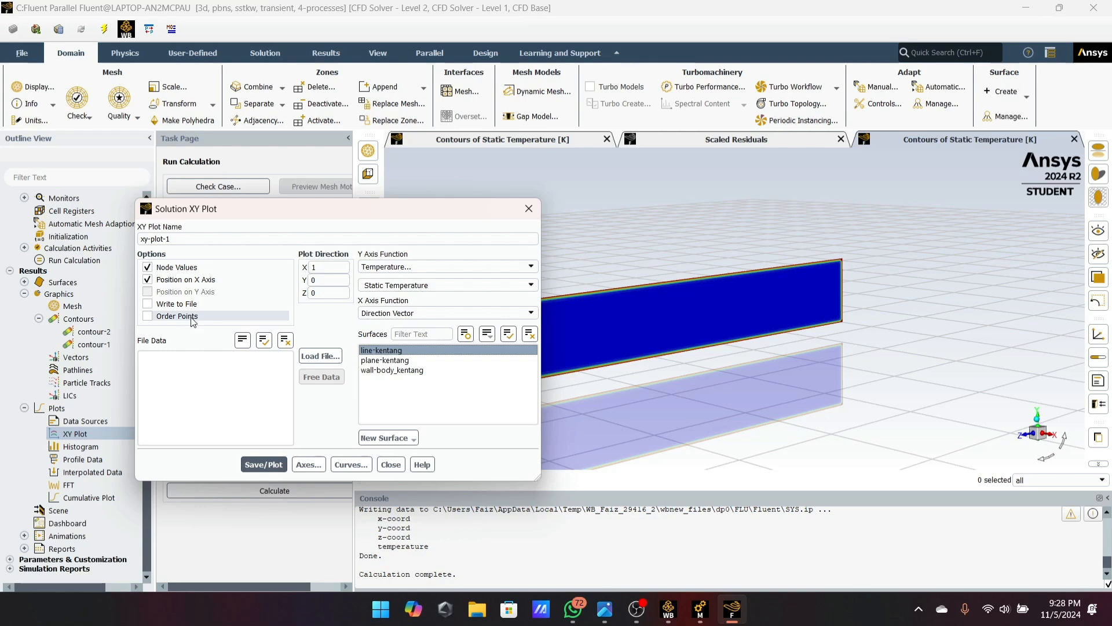
click(258, 463)
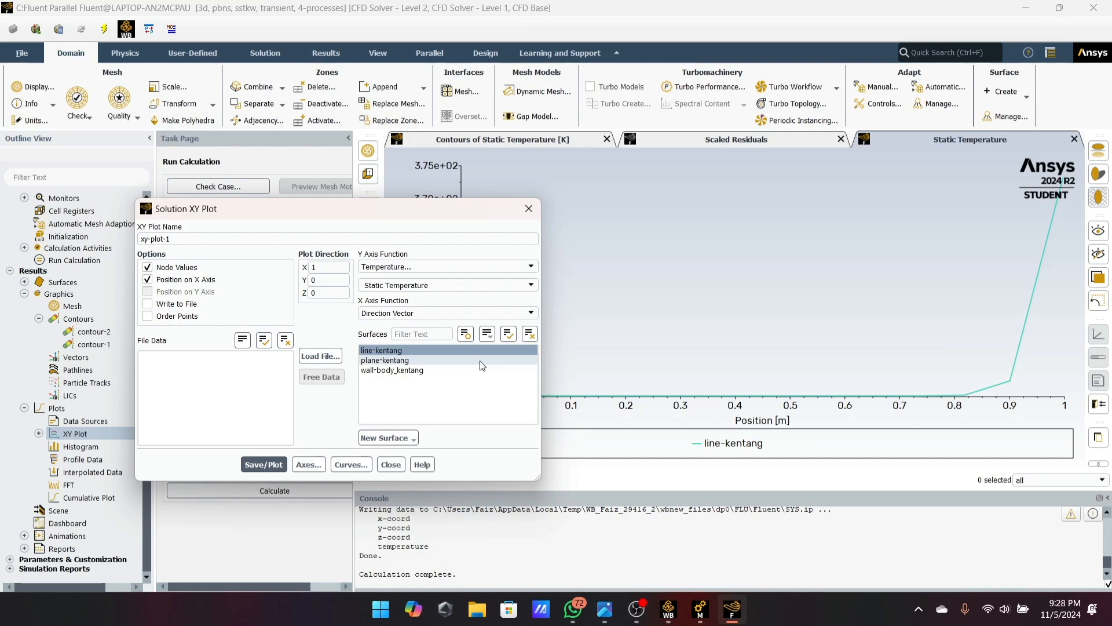
Step: Format the XY plot's X-axis numbers as float with size 6 and apply the change
click(309, 464)
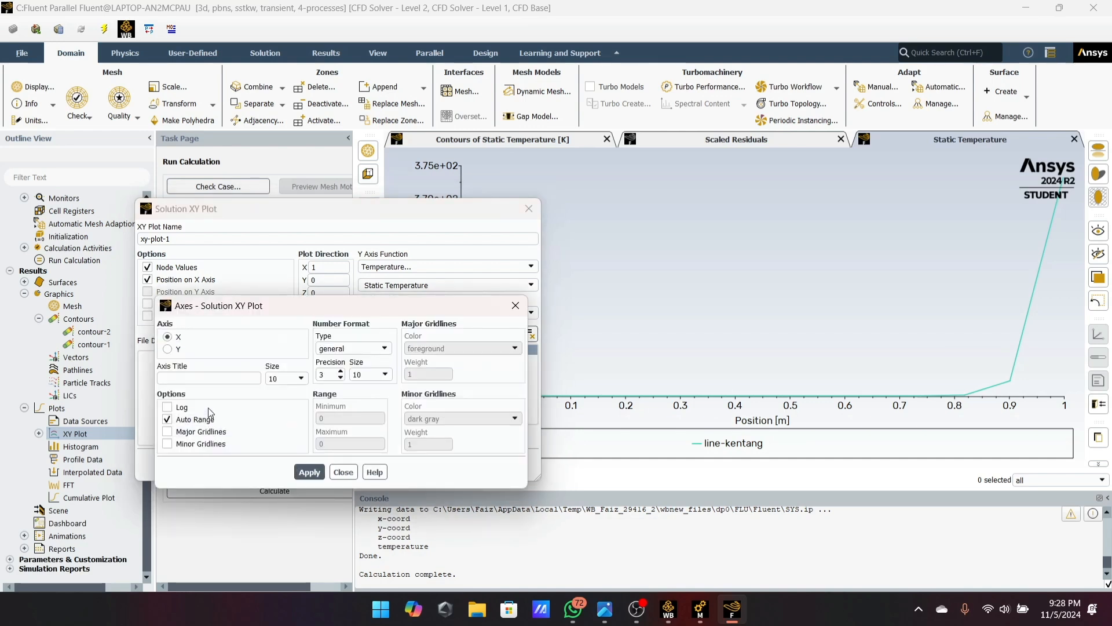
click(205, 378)
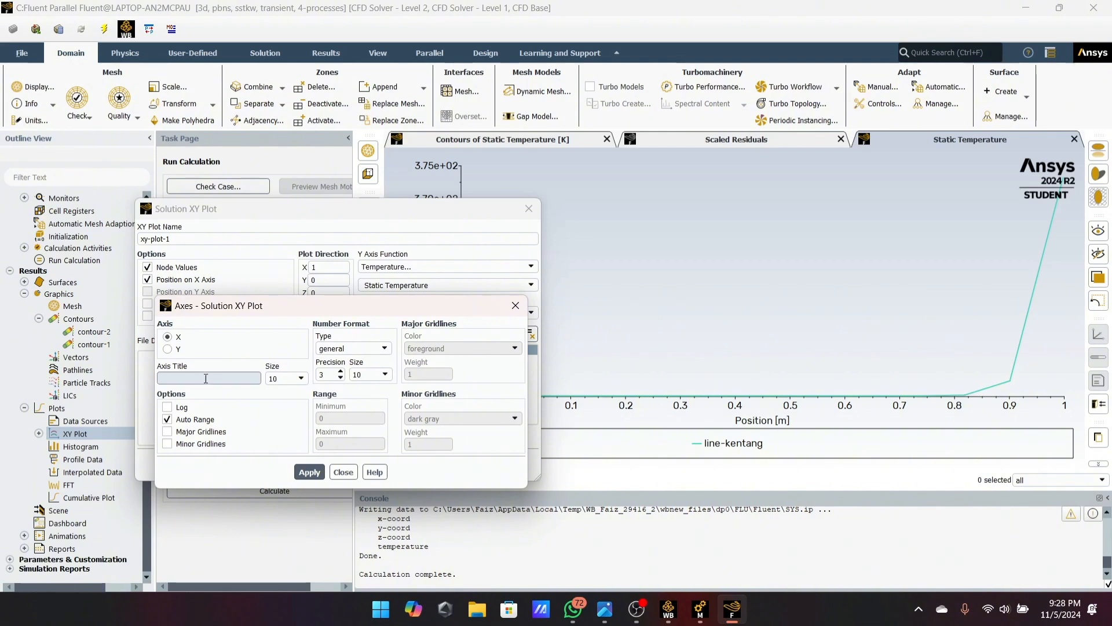
click(377, 349)
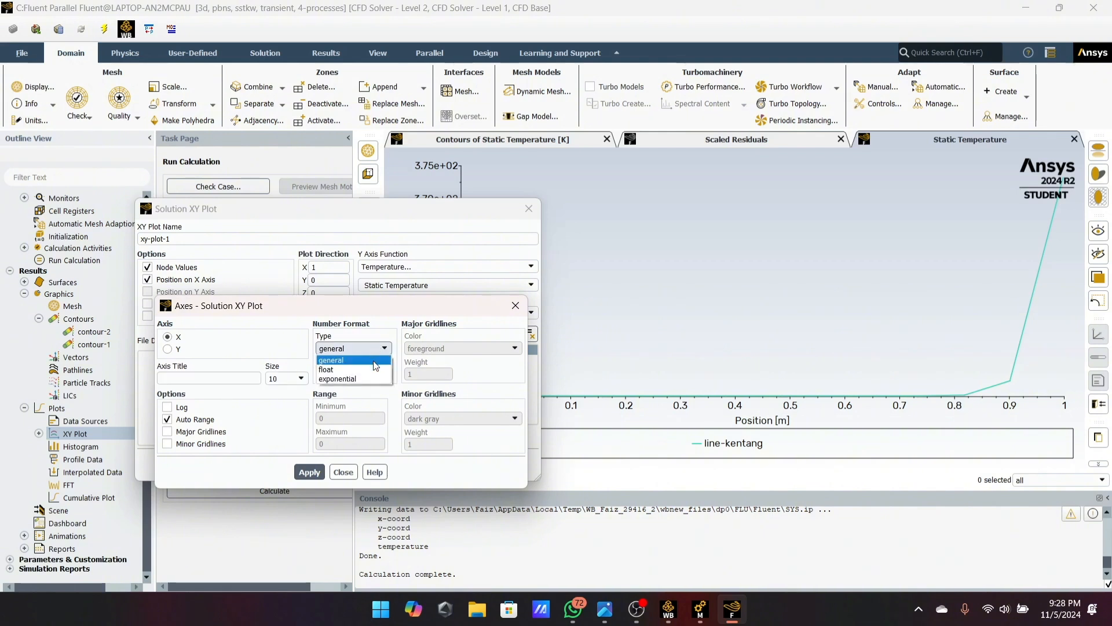
click(374, 370)
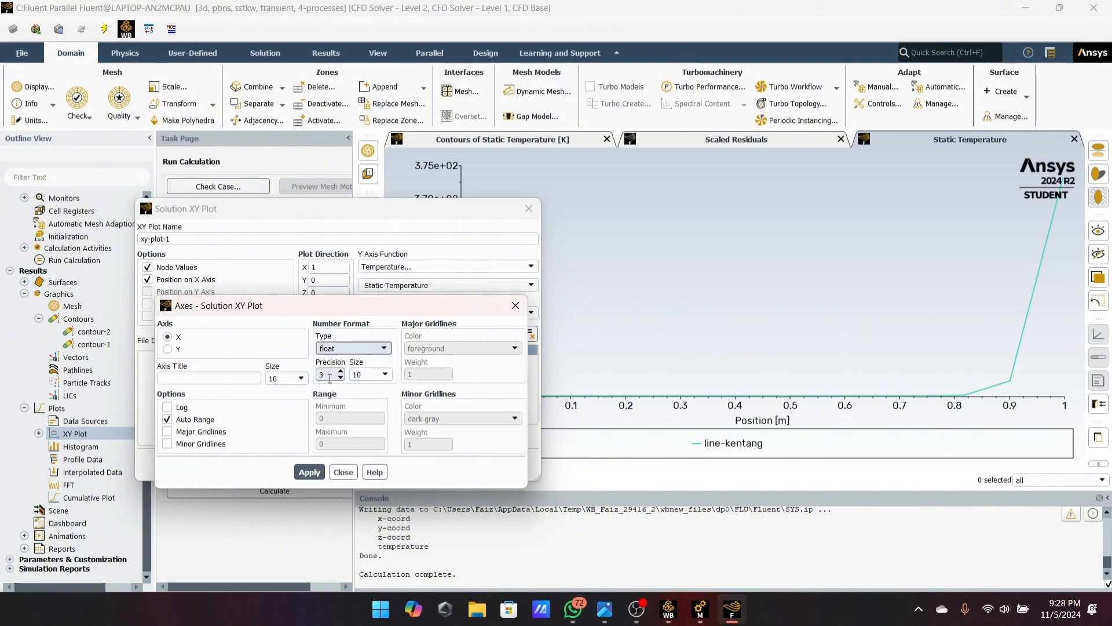
click(300, 379)
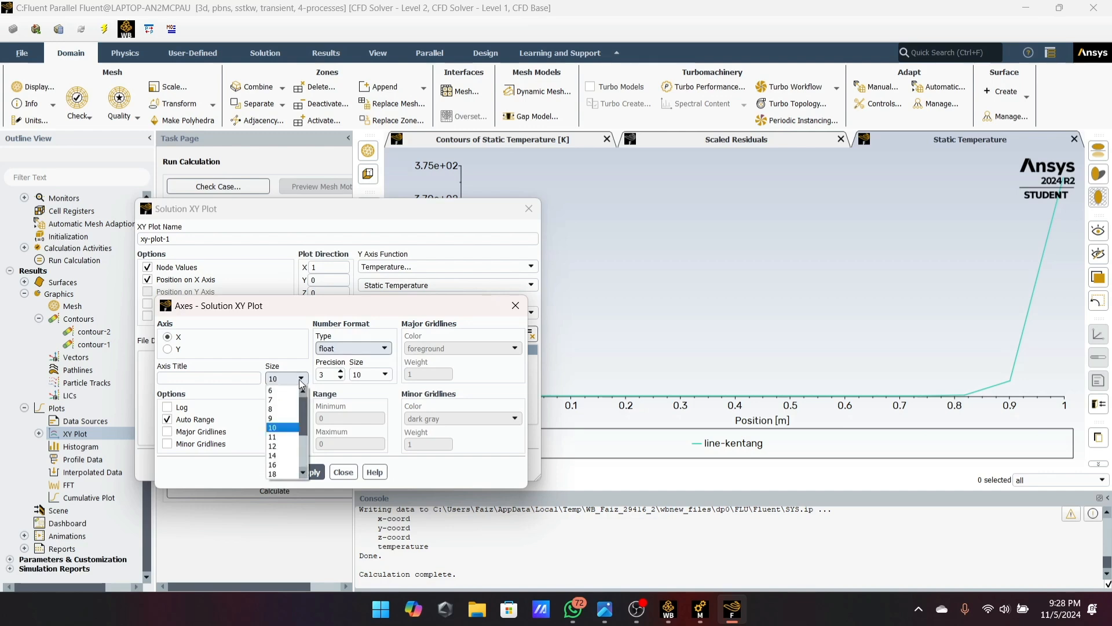
click(300, 379)
click(384, 374)
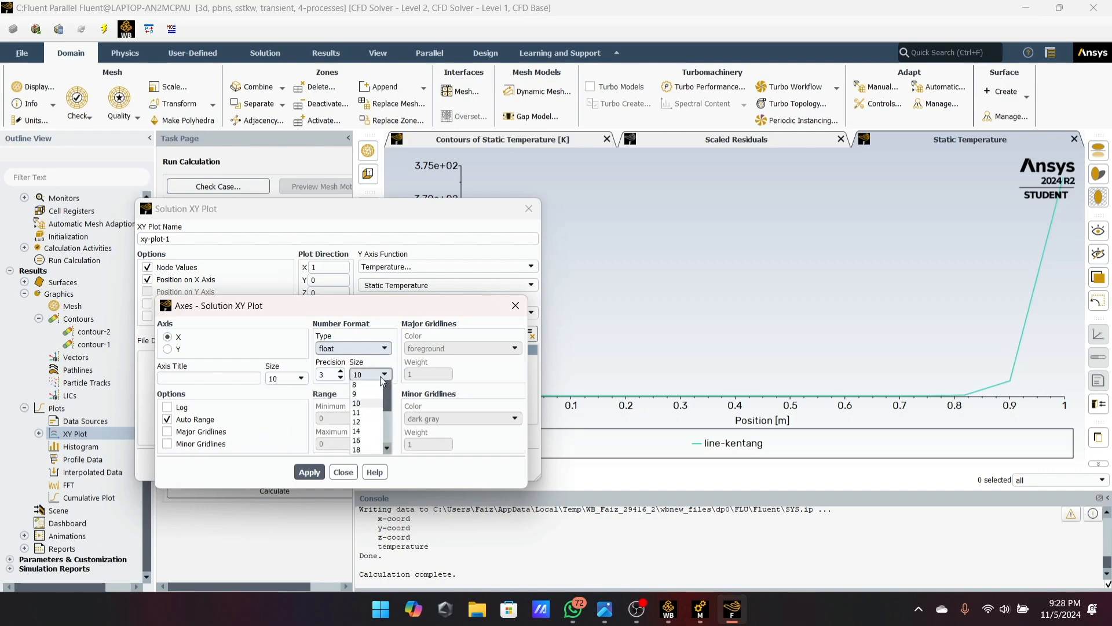
click(360, 386)
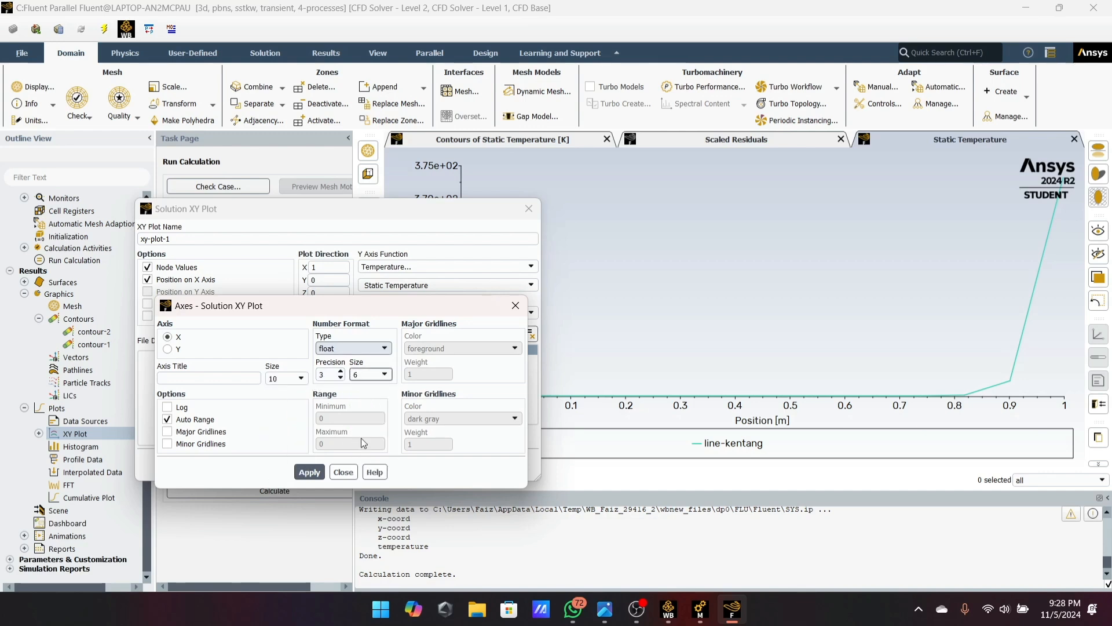
click(310, 473)
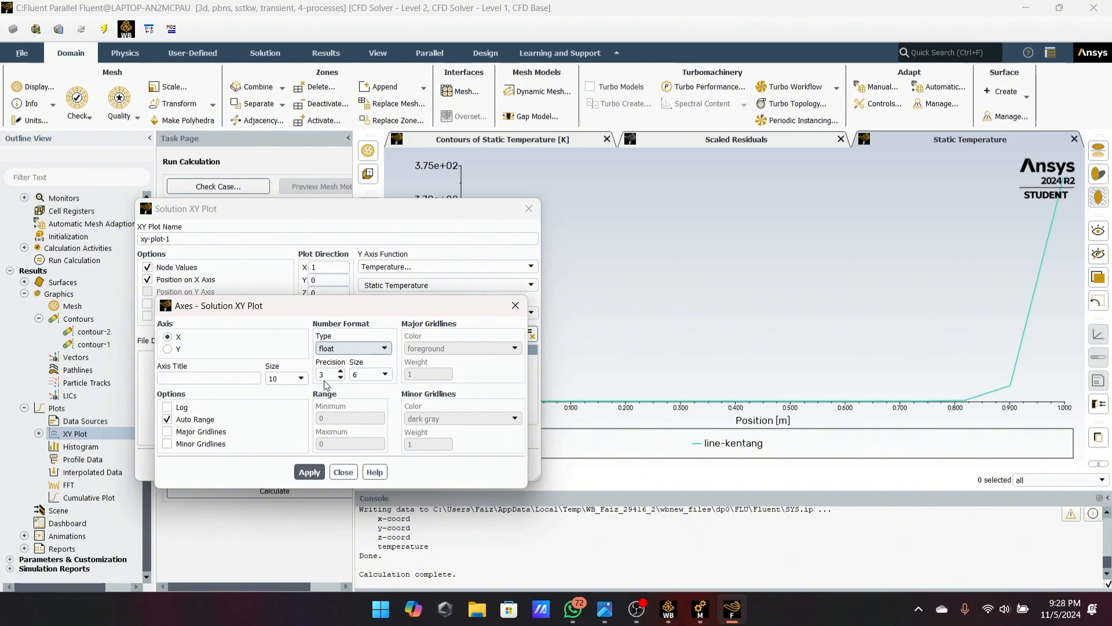
Step: Format the Y-axis numbers as float with size 6, apply the change and close the axes settings
click(168, 349)
click(362, 348)
click(354, 370)
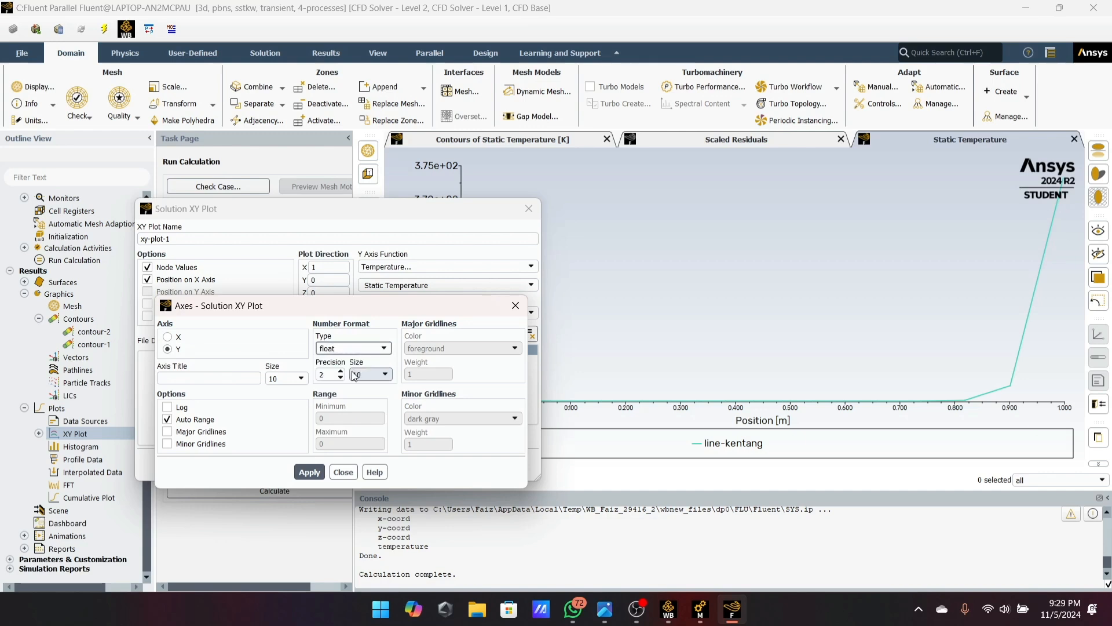
click(371, 374)
click(365, 385)
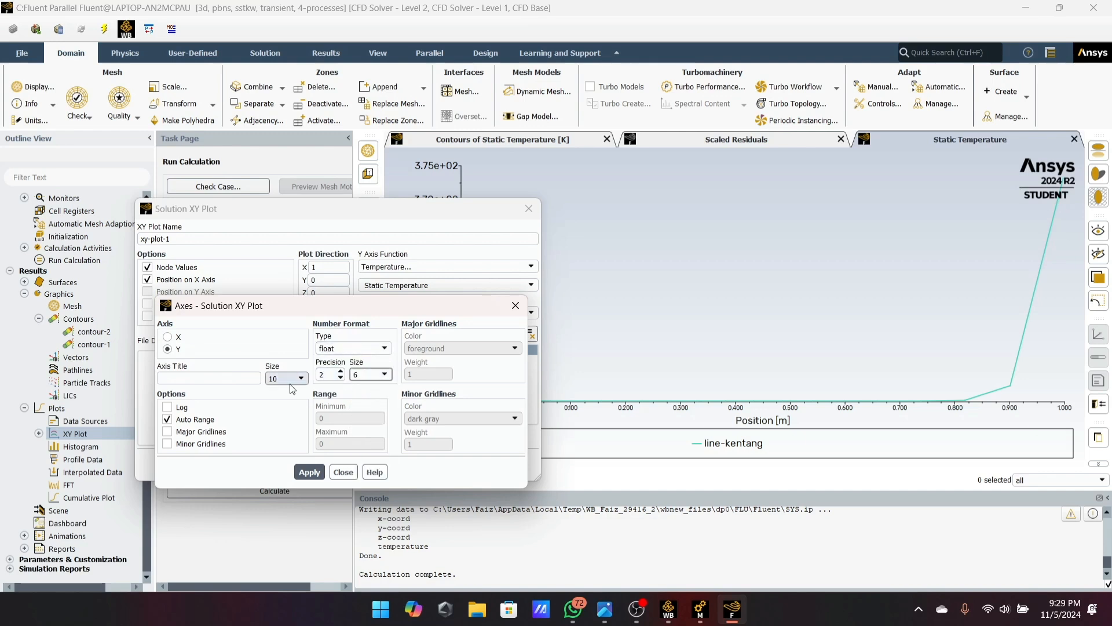
click(310, 471)
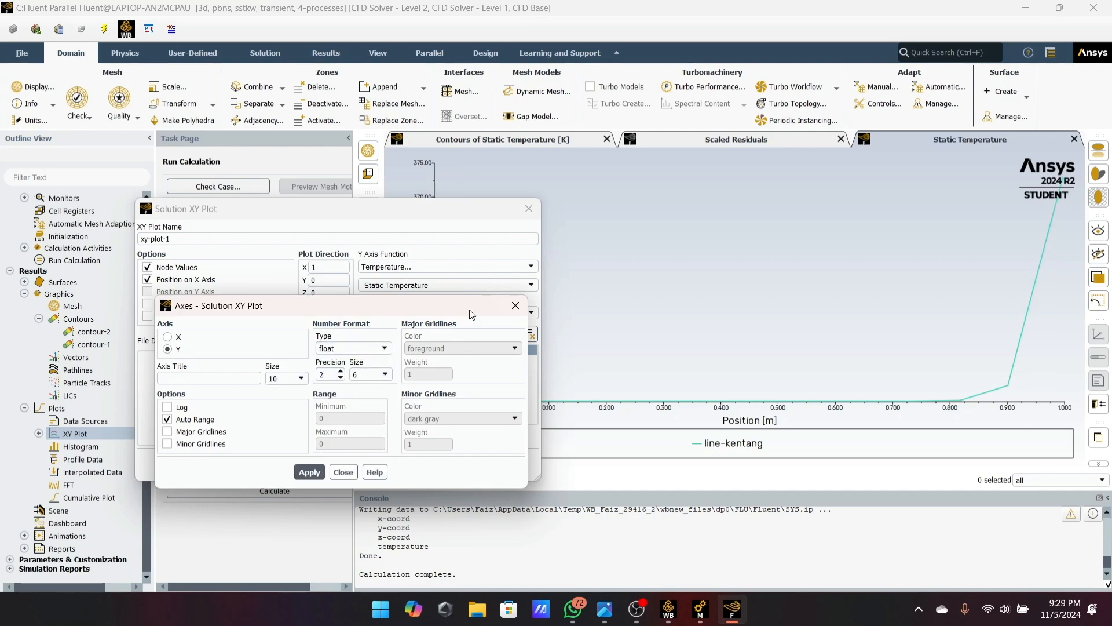
click(515, 305)
Step: Save and redraw the temperature plot for line-kentang, then close the XY plot settings
click(405, 350)
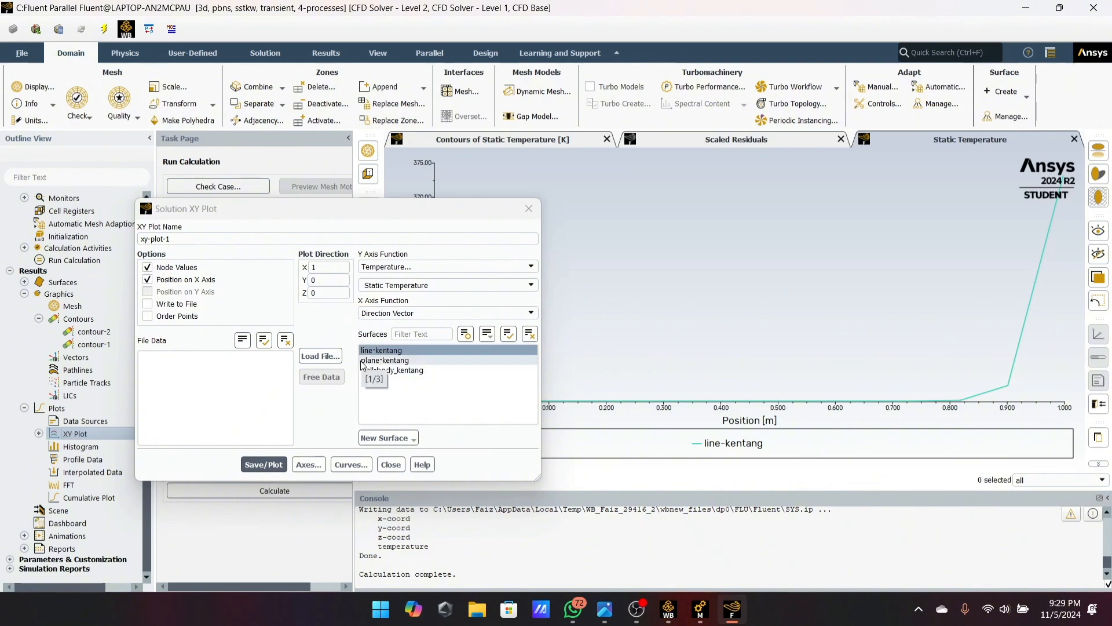
click(263, 464)
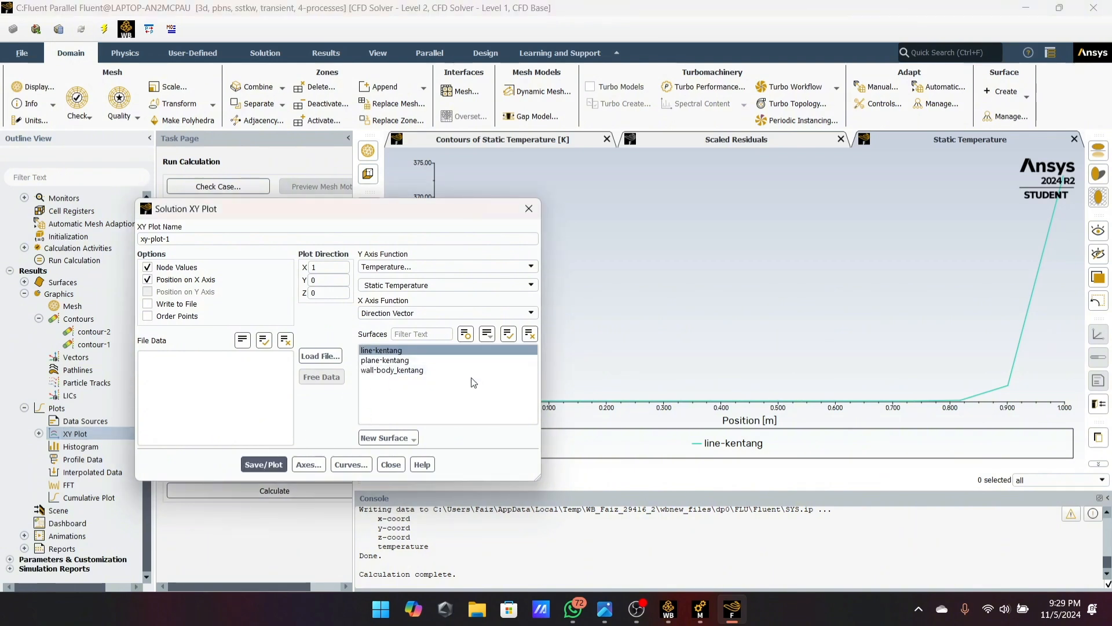
click(529, 208)
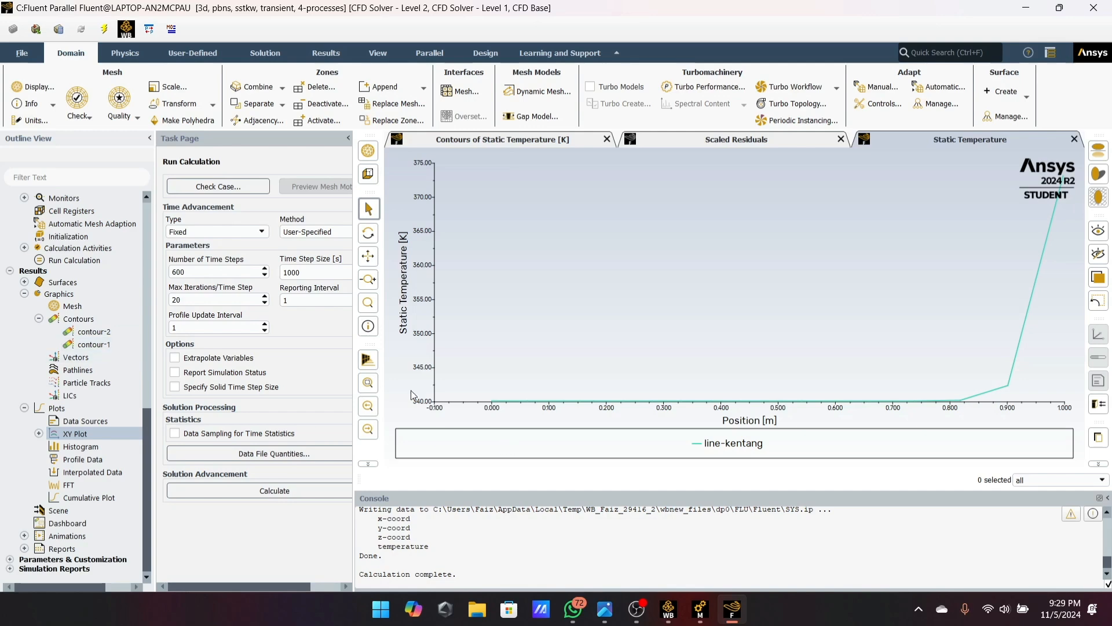
Step: Compare the saved settings and temperature ranges of contour-1 and contour-2
double_click(94, 343)
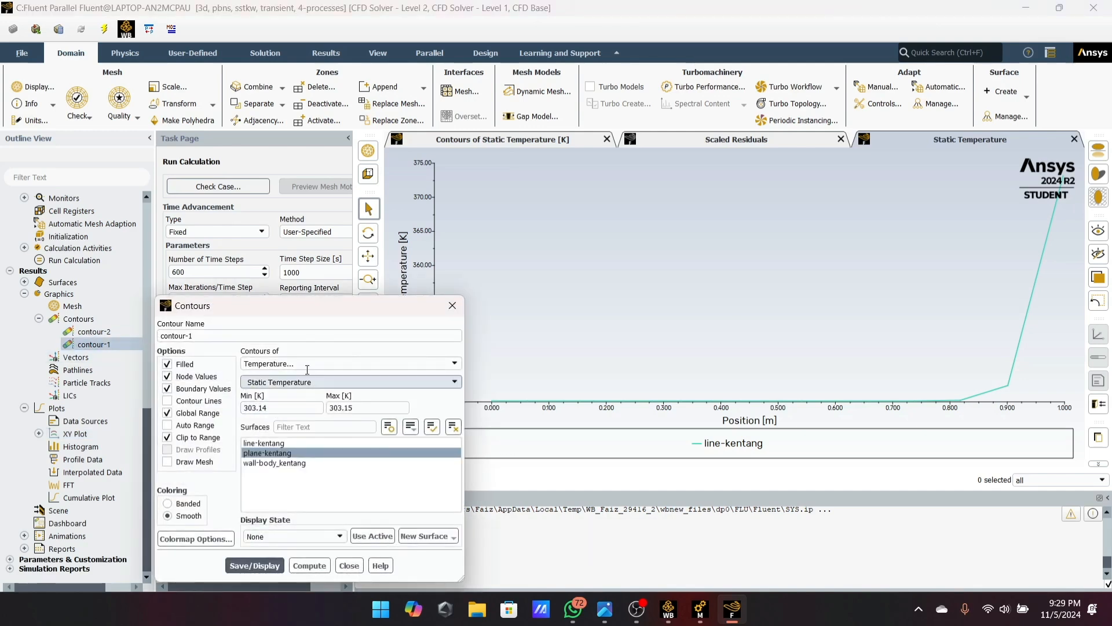
click(452, 306)
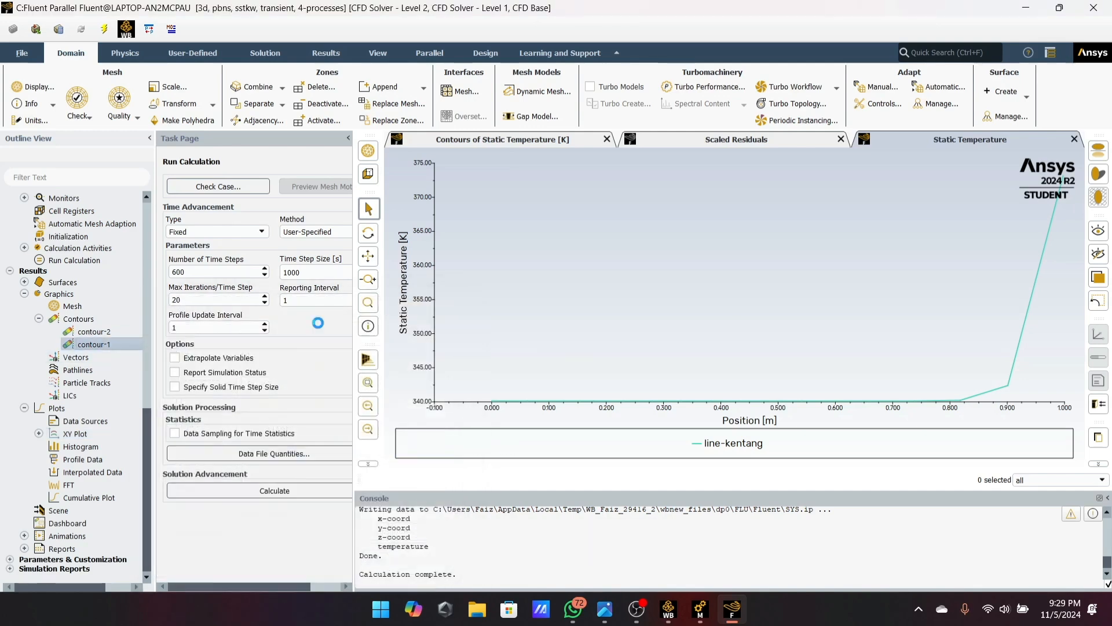
double_click(94, 331)
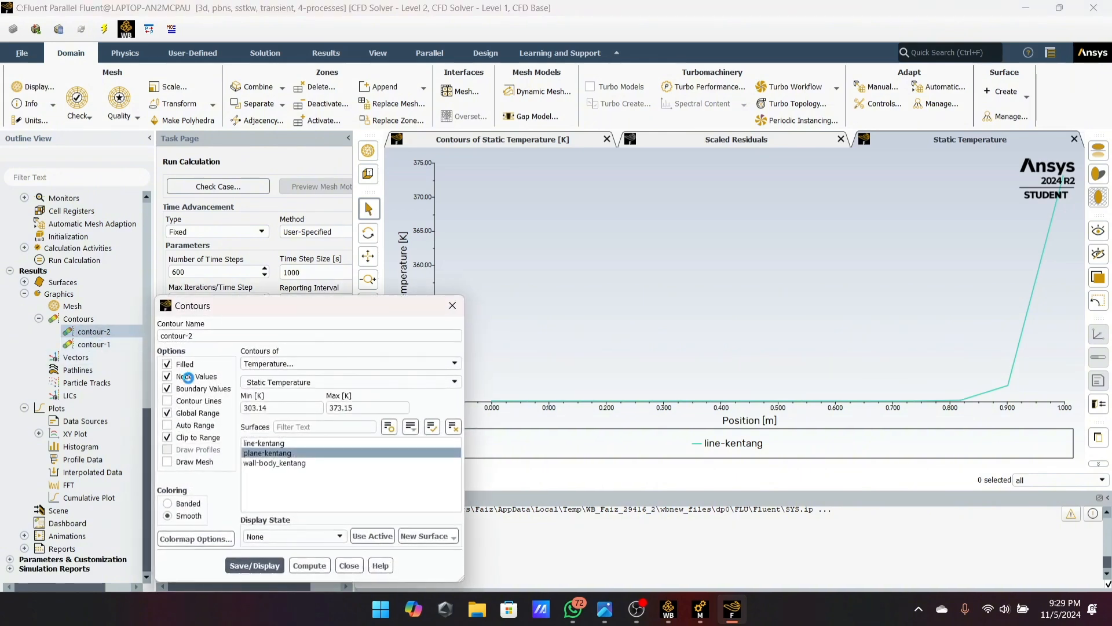
click(453, 315)
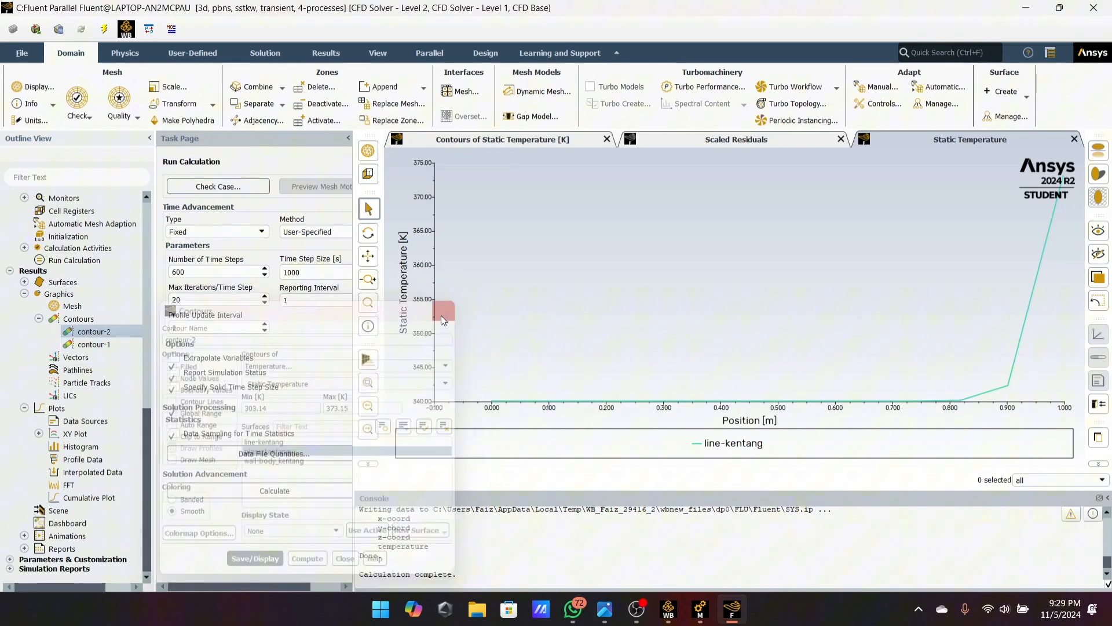
double_click(103, 342)
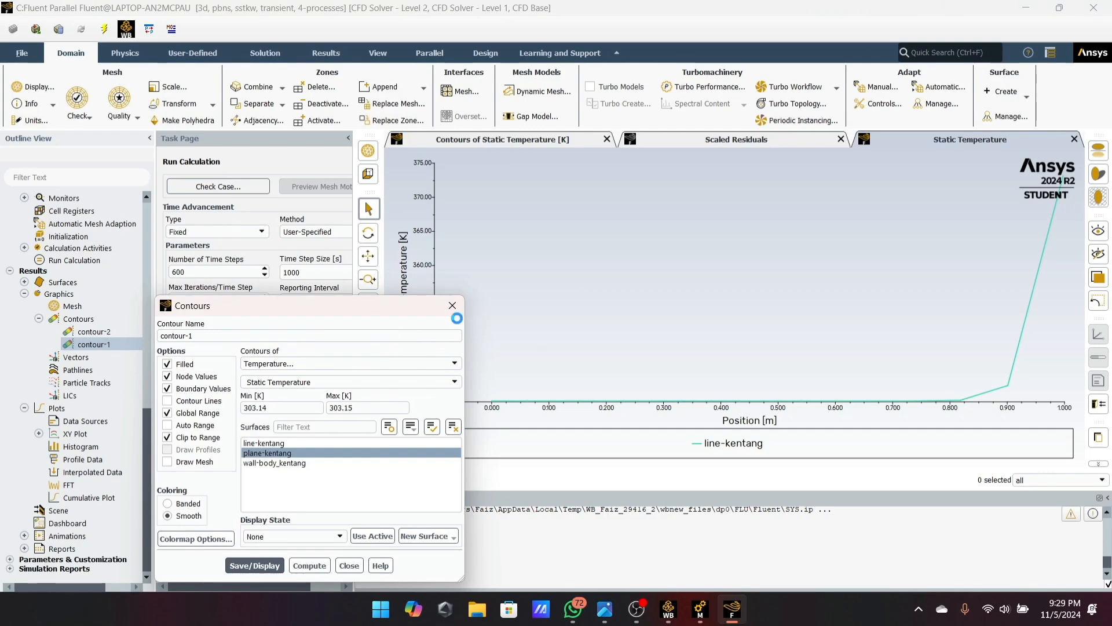
click(447, 308)
double_click(96, 333)
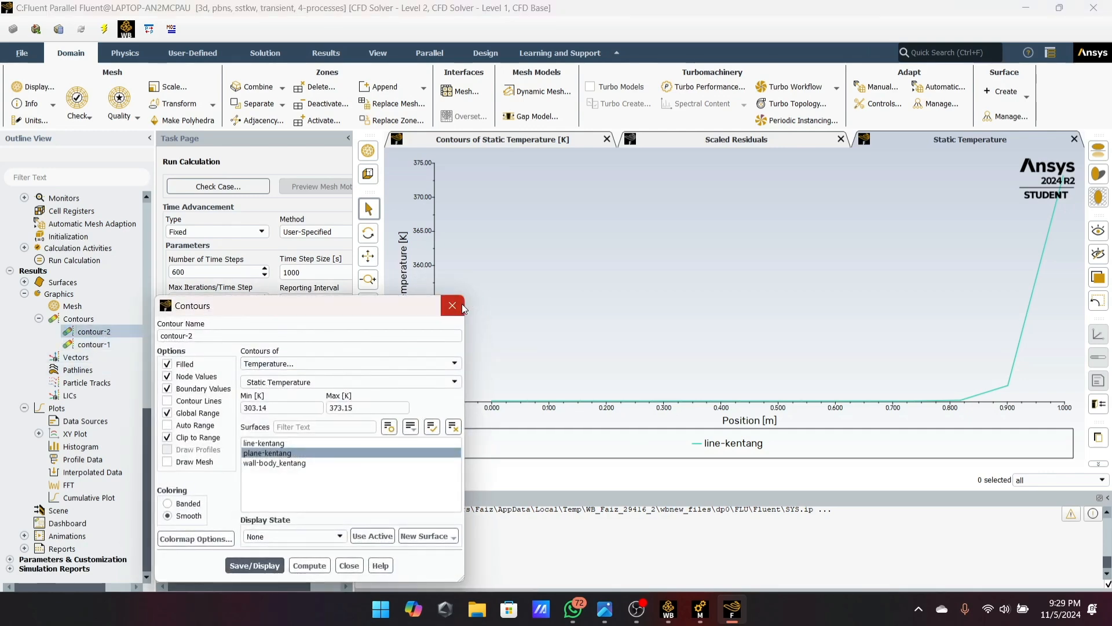
click(460, 305)
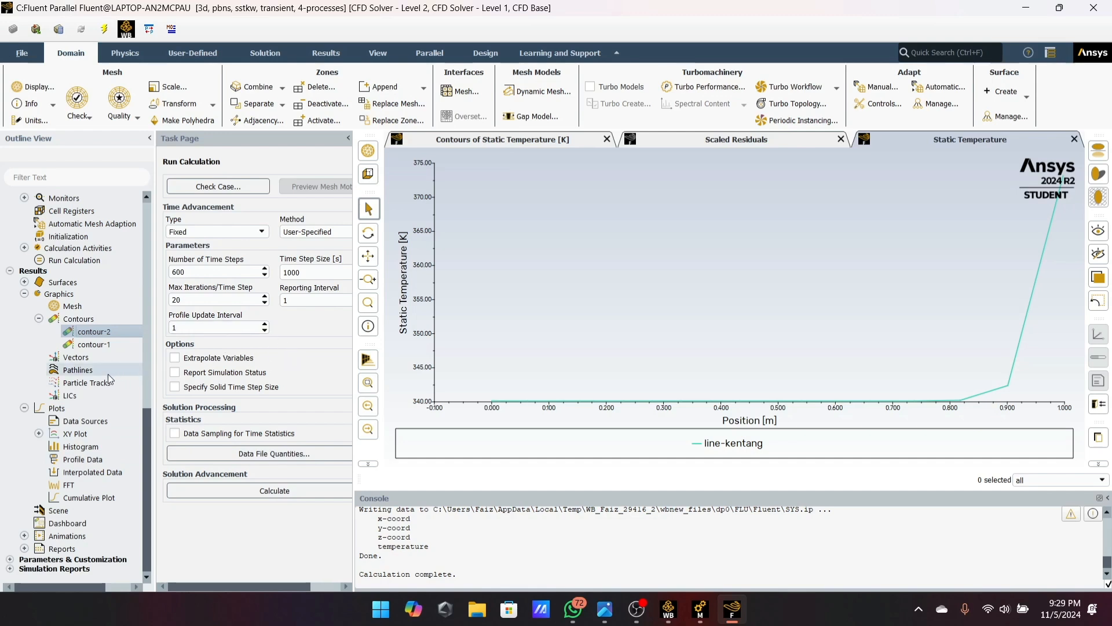
Step: Set contour-2's minimum temperature to 353.14 K, display it on plane-kentang and close its settings
scroll(110, 387, up, 3)
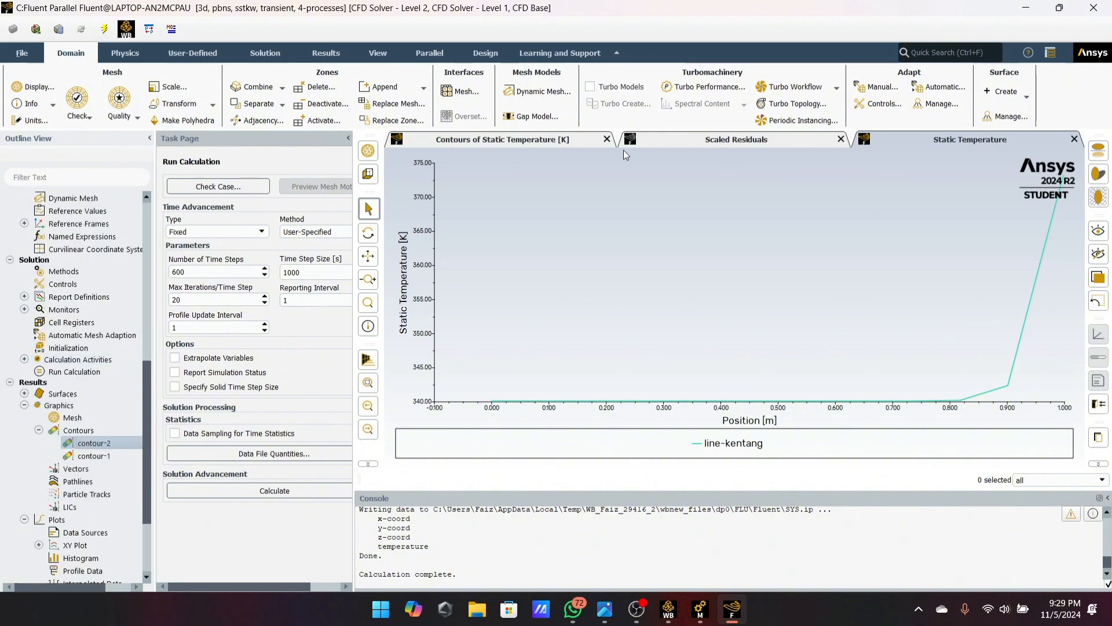
double_click(74, 443)
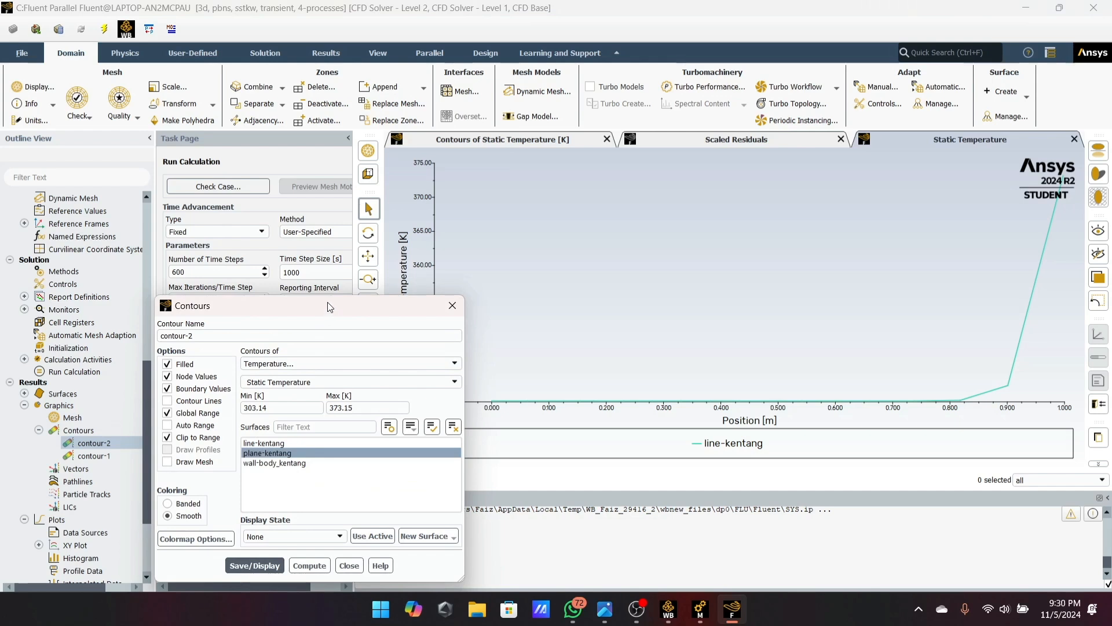
drag(328, 307, 329, 221)
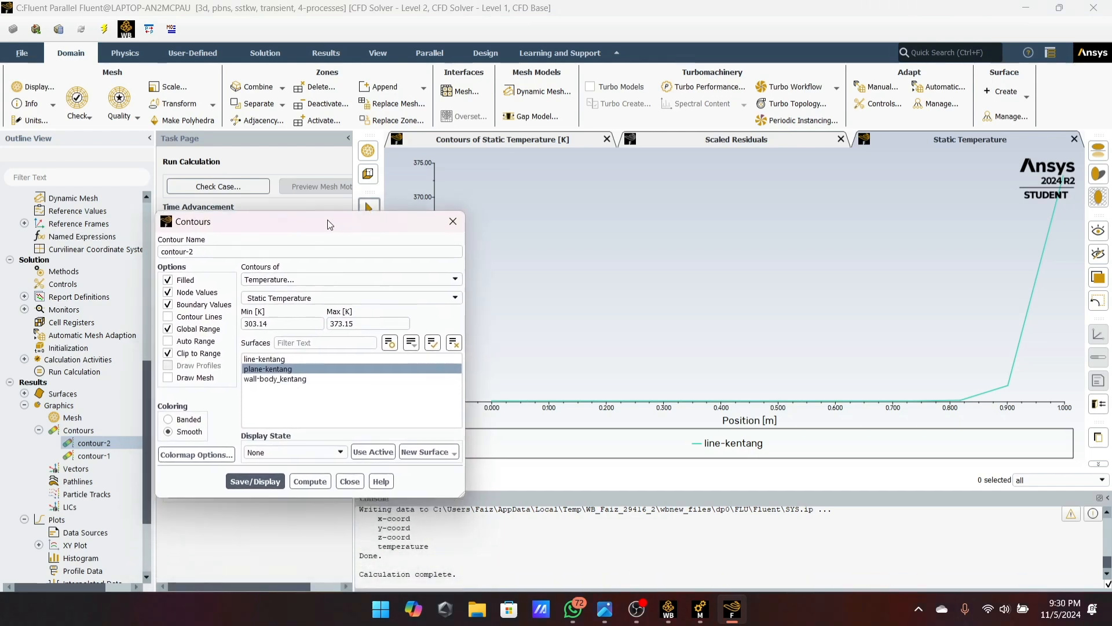
click(255, 322)
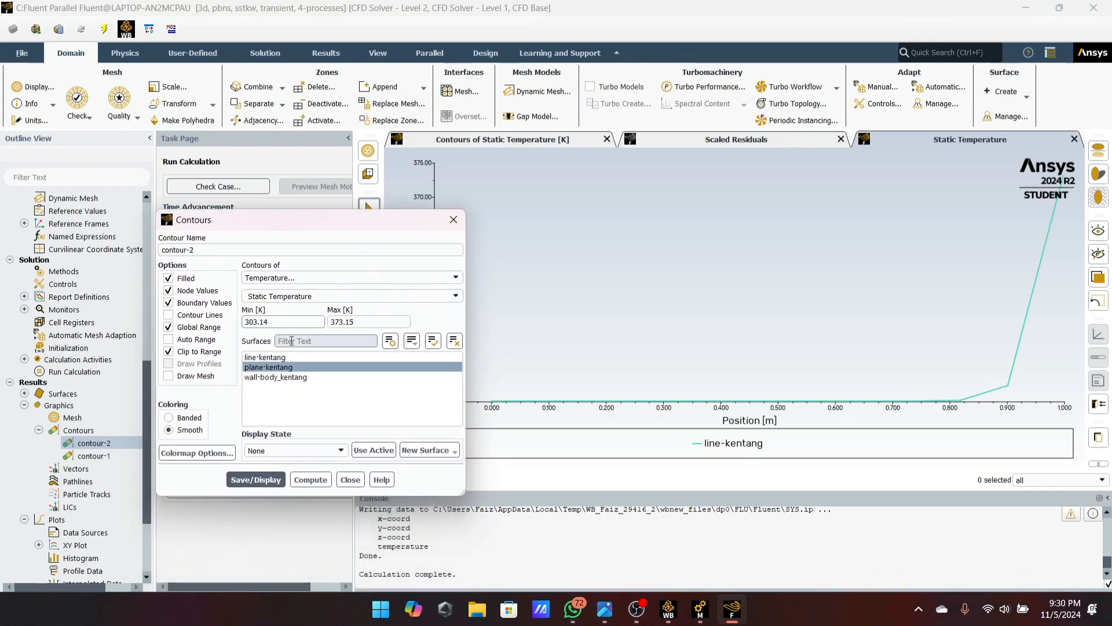
key(BackSpace)
text(5)
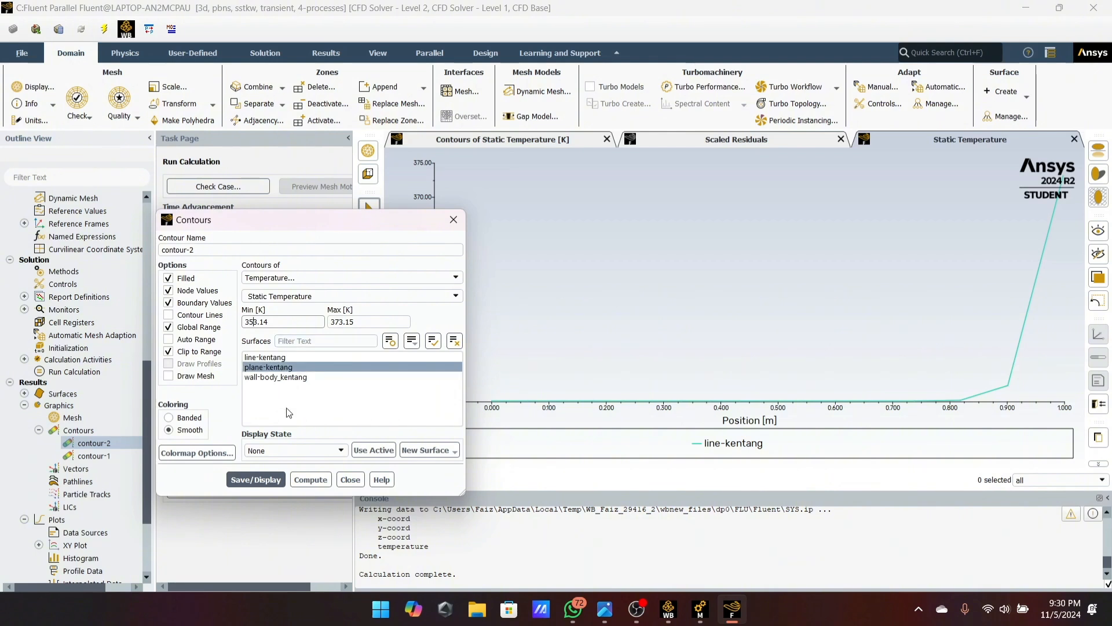
click(304, 368)
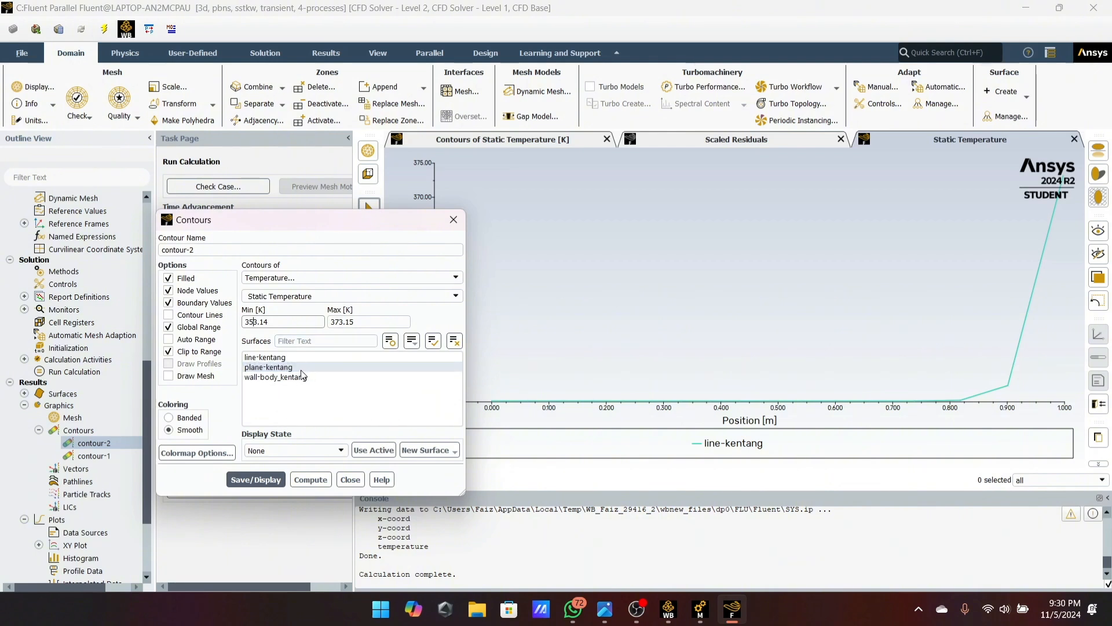
click(301, 369)
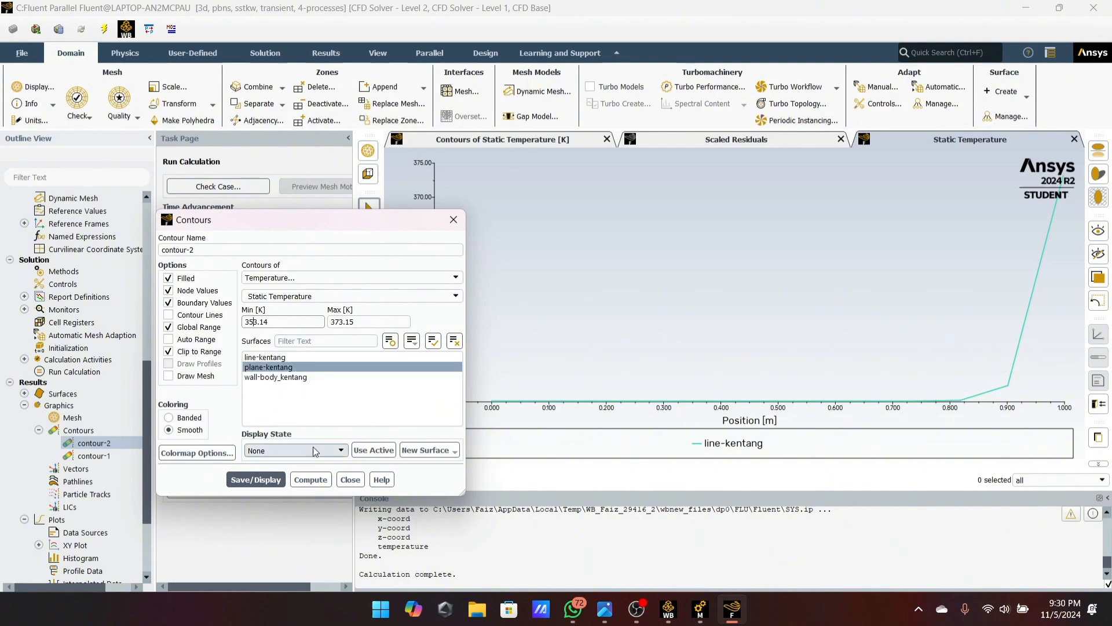
click(274, 481)
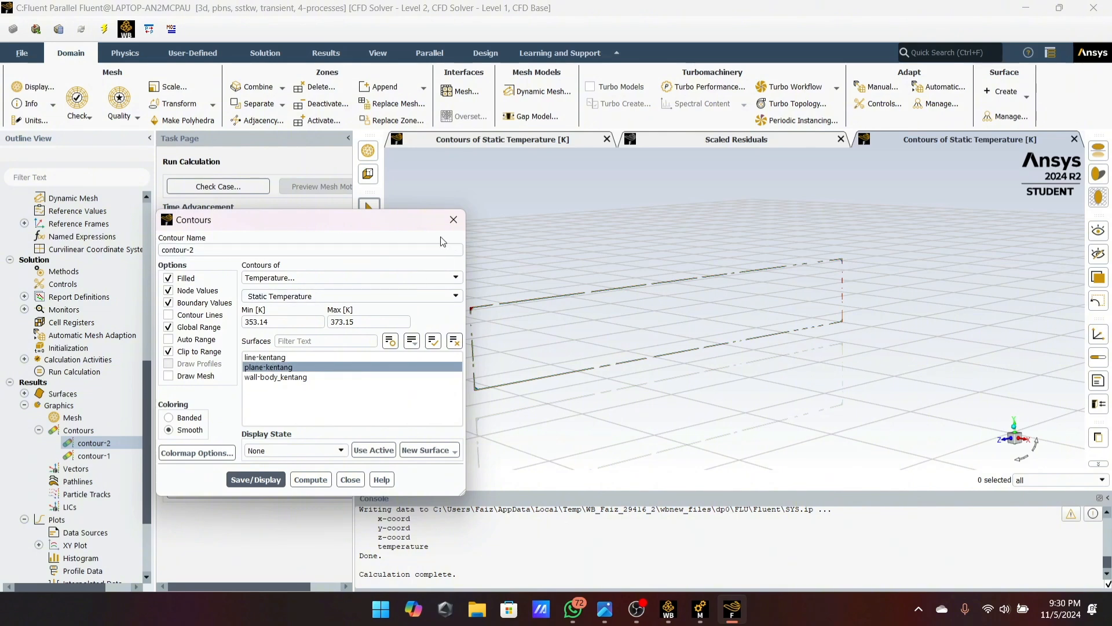
click(454, 219)
Step: Run the calculation for 600 time steps of 1000 s, using the settings changes for the current calculation only, and dismiss the completion notice
click(89, 371)
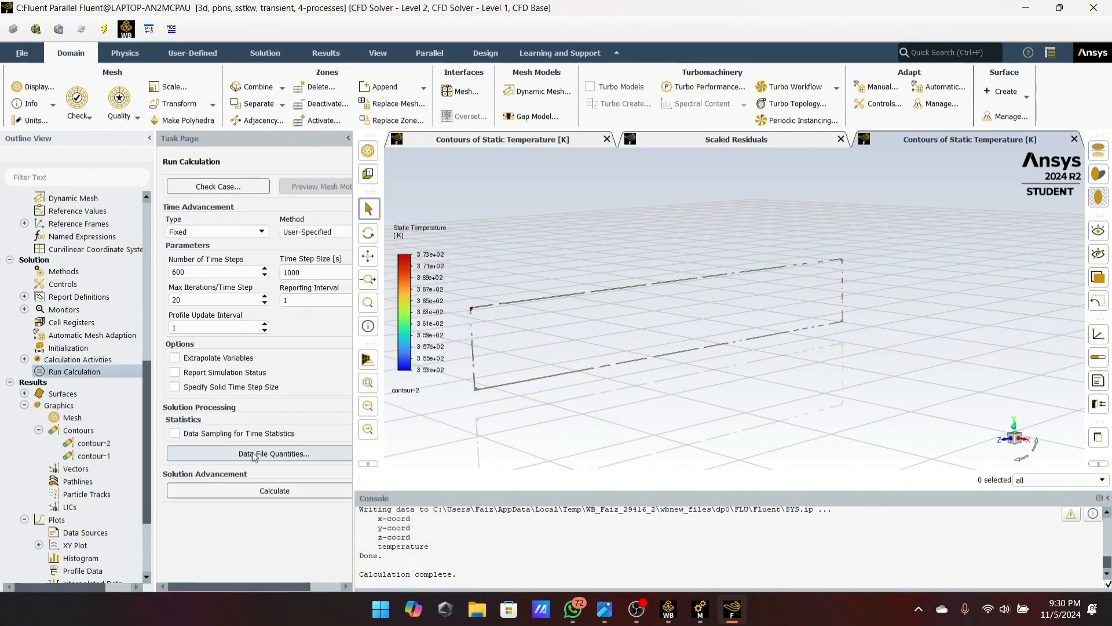
click(211, 271)
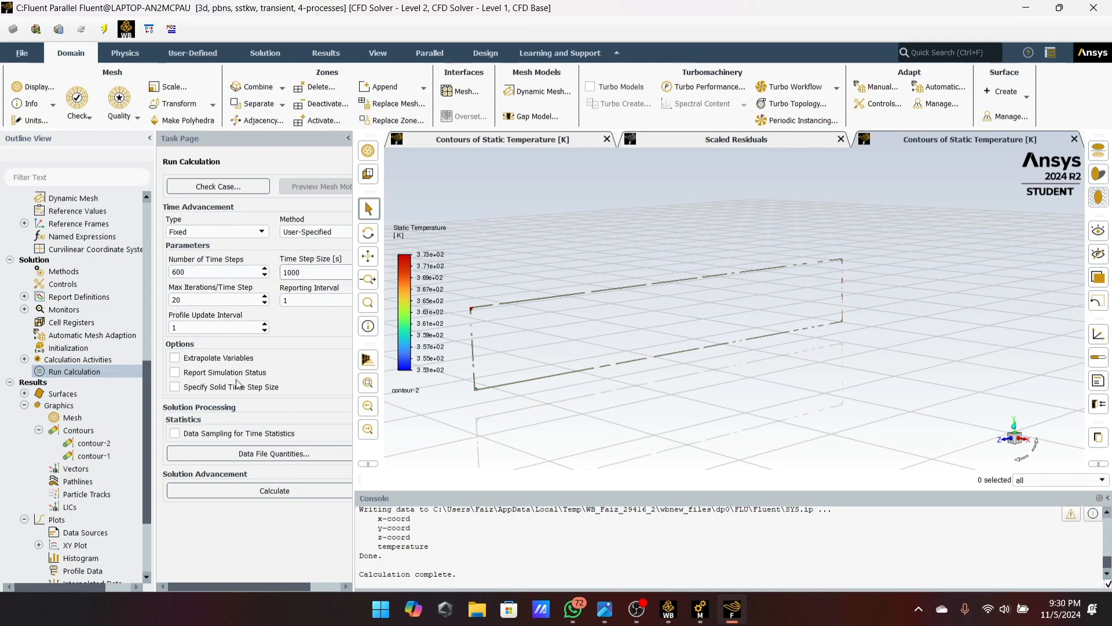
click(259, 491)
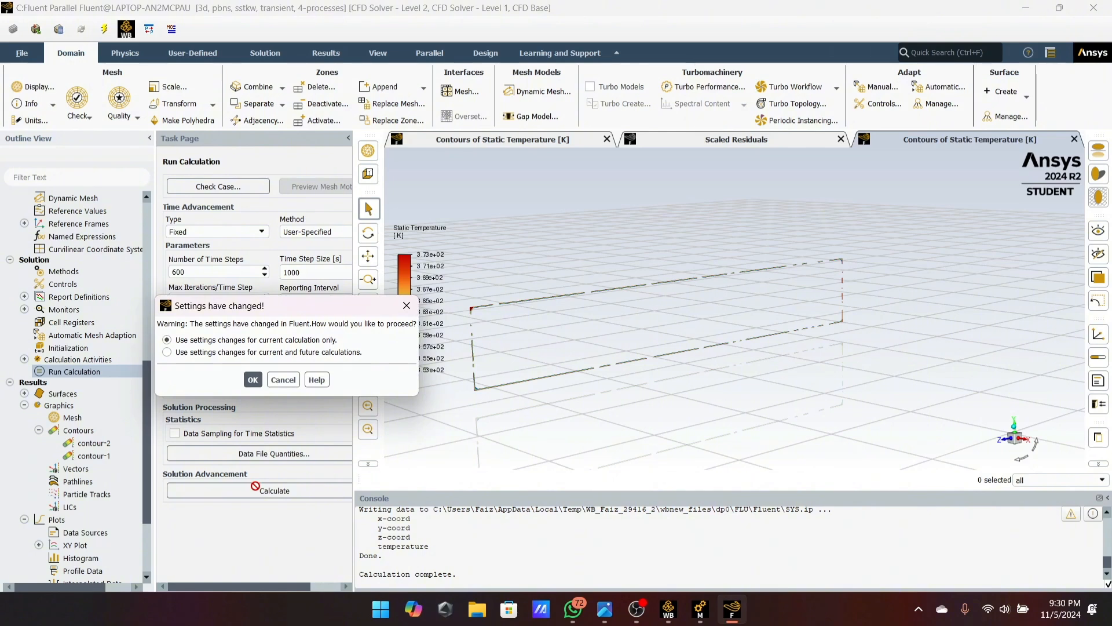
click(252, 380)
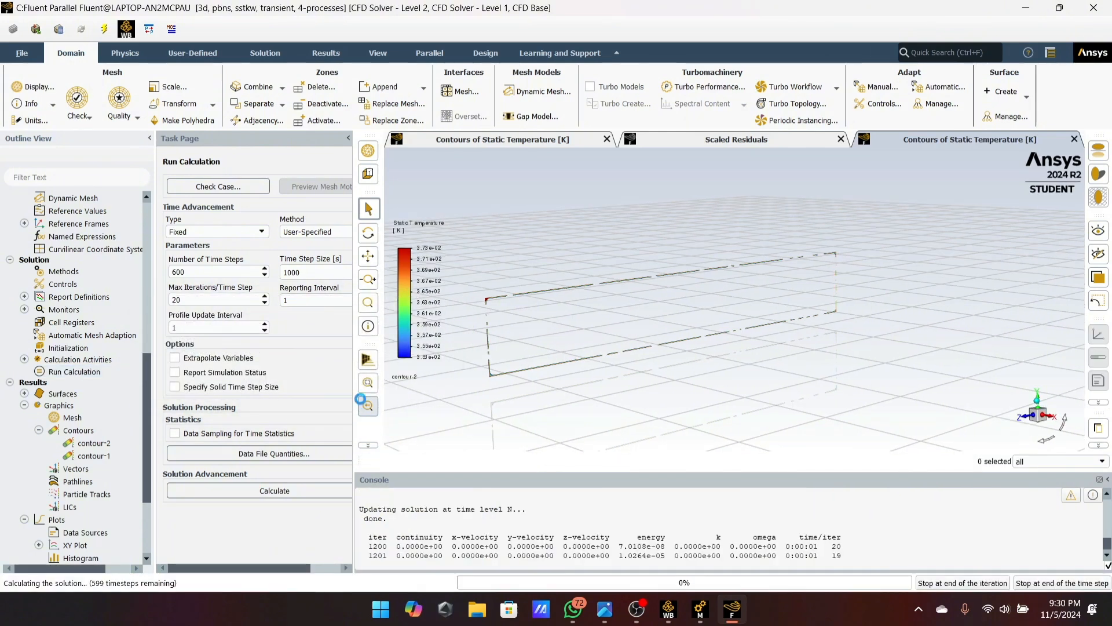
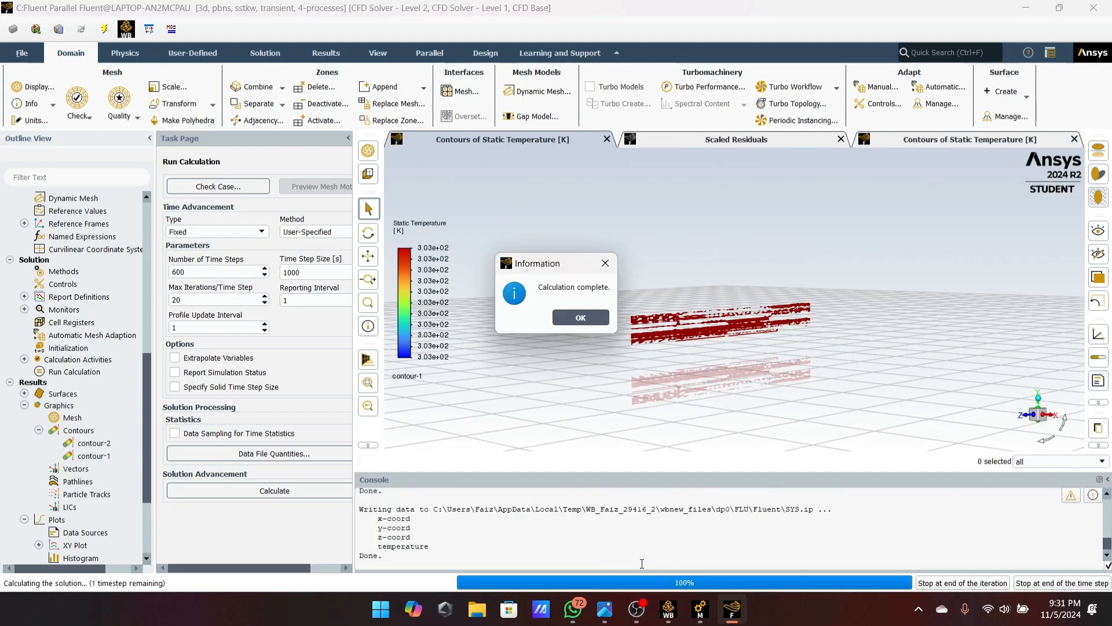
click(581, 317)
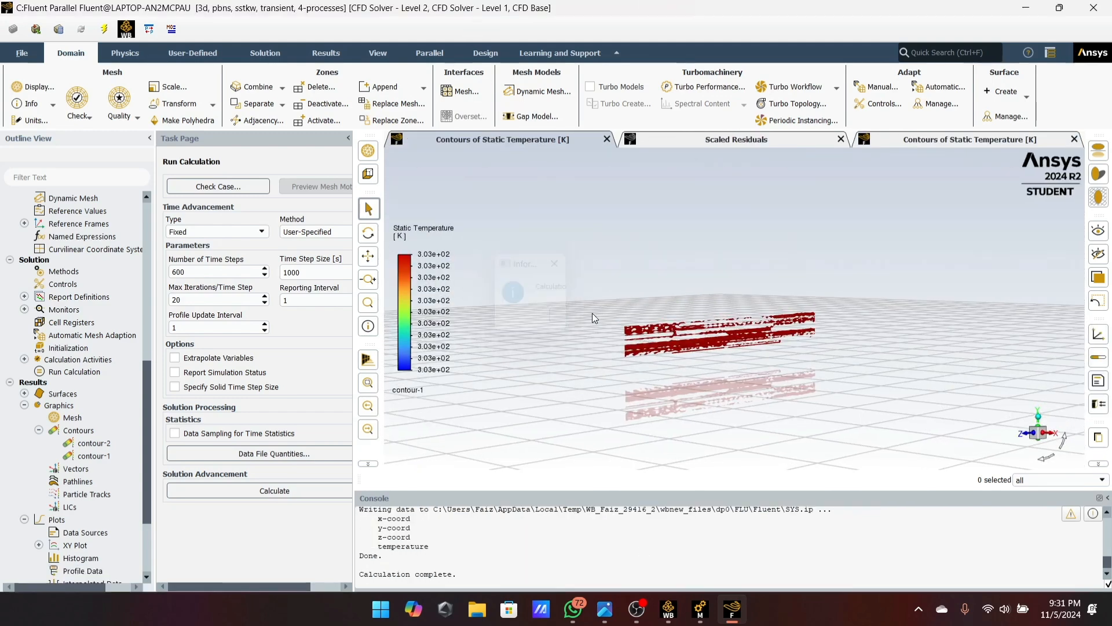
Step: Set contour-2's temperature range to 353–373 K, display it on plane-kentang and close its settings
double_click(111, 444)
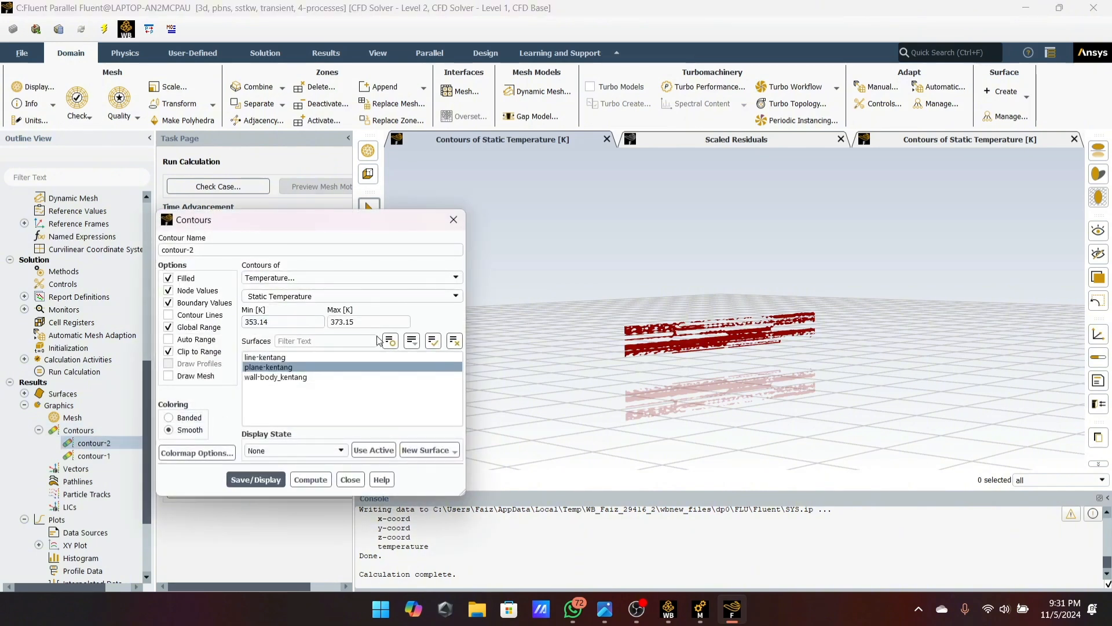
key(BackSpace)
key(BackSpace)
key(BackSpace)
click(362, 322)
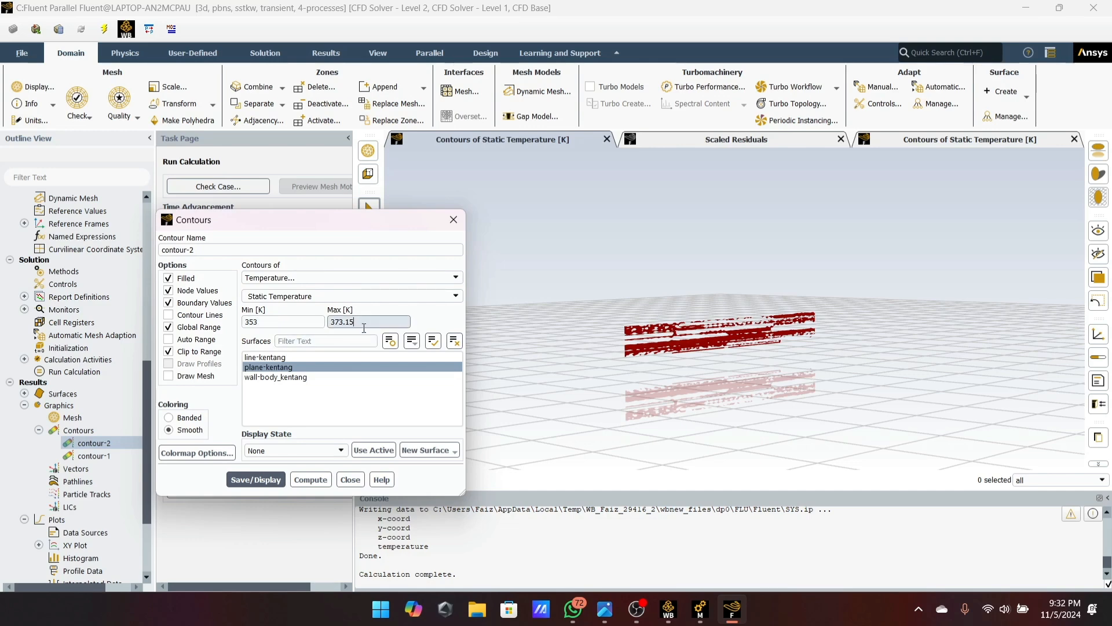
key(BackSpace)
key(BackSpace)
key(BackSpace)
click(268, 484)
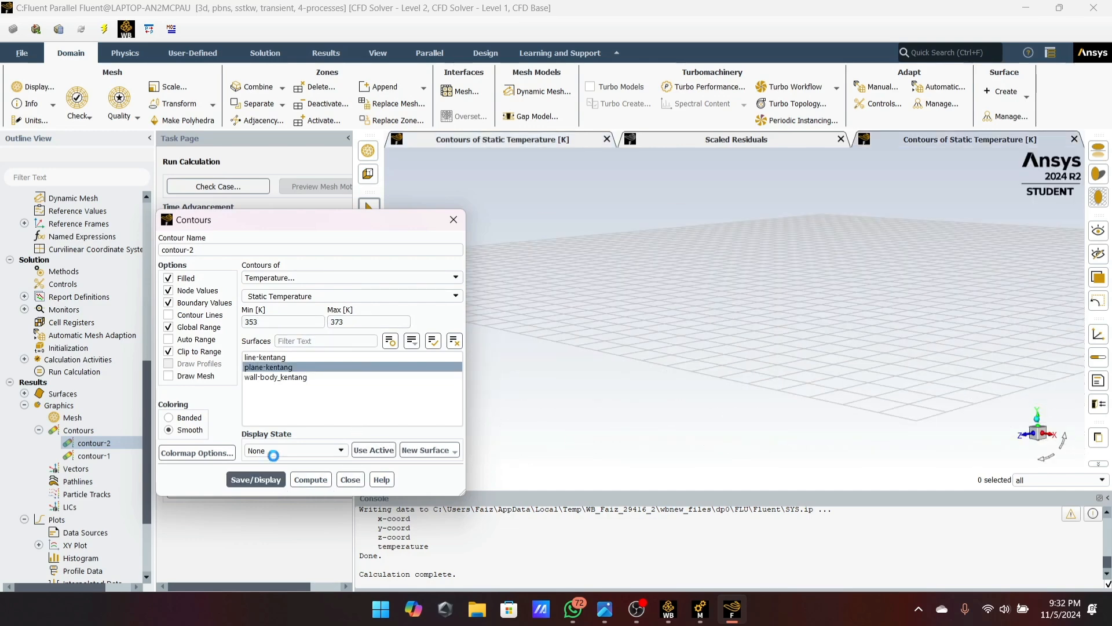
click(444, 226)
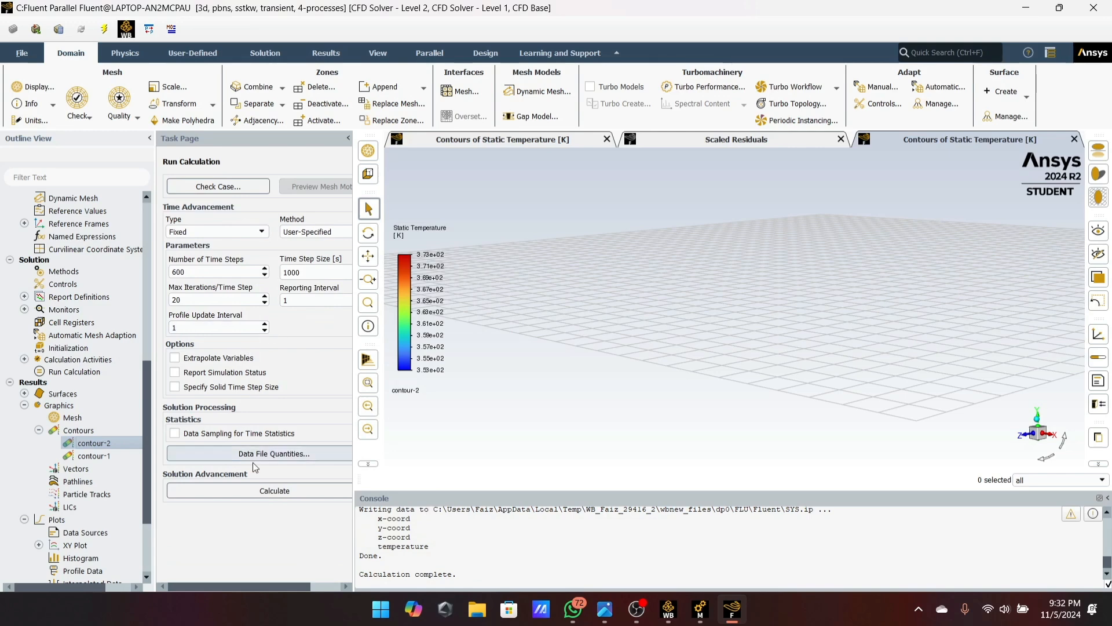
Step: Calculate another 600 time steps, accept the settings changes for the current calculation only, and dismiss the completion notice
click(259, 490)
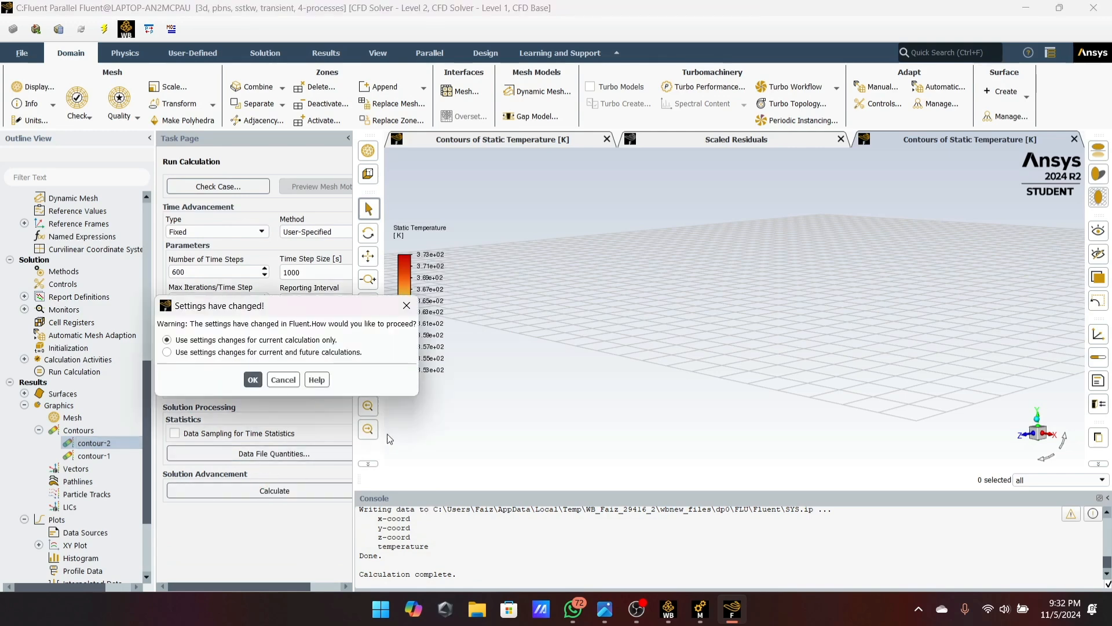
click(250, 380)
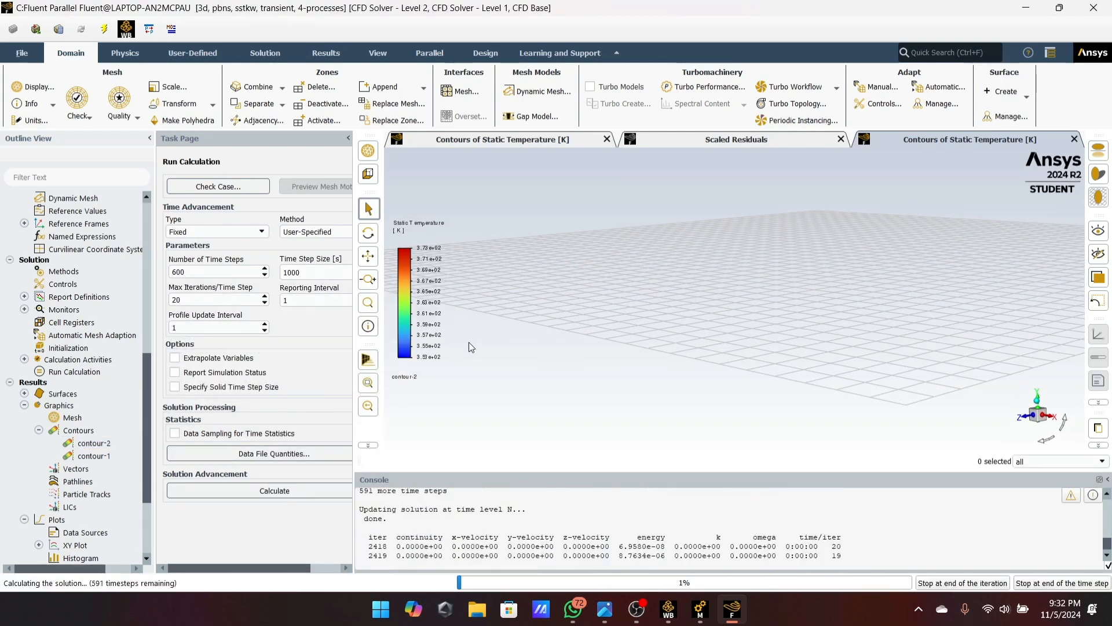
mouse_move(725, 235)
mouse_down()
mouse_move(738, 328)
mouse_move(718, 246)
mouse_up()
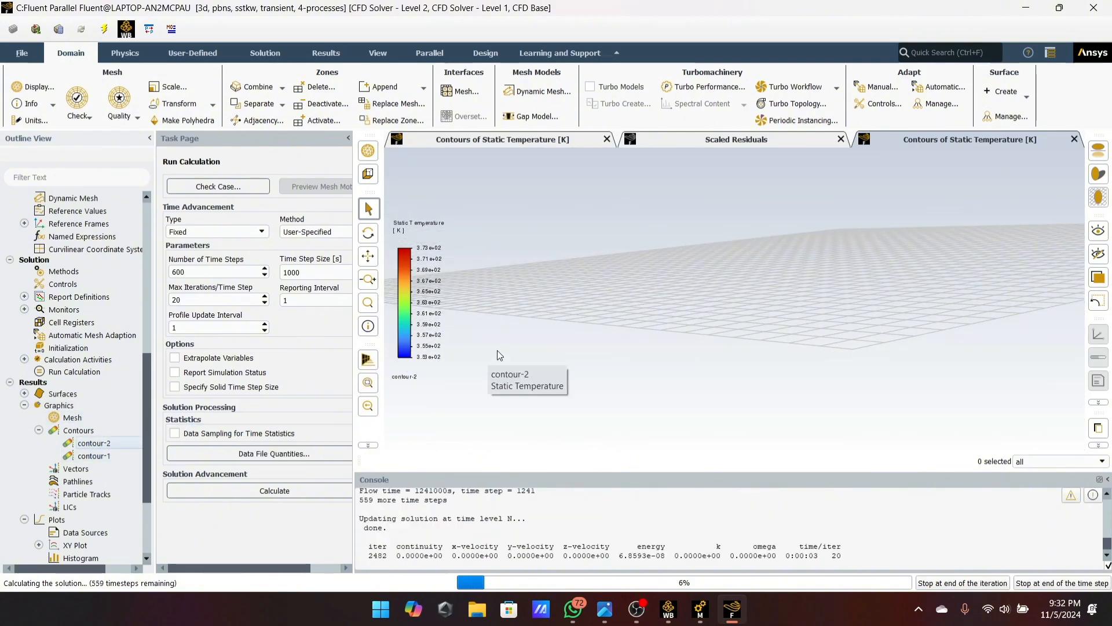
drag(659, 324, 630, 397)
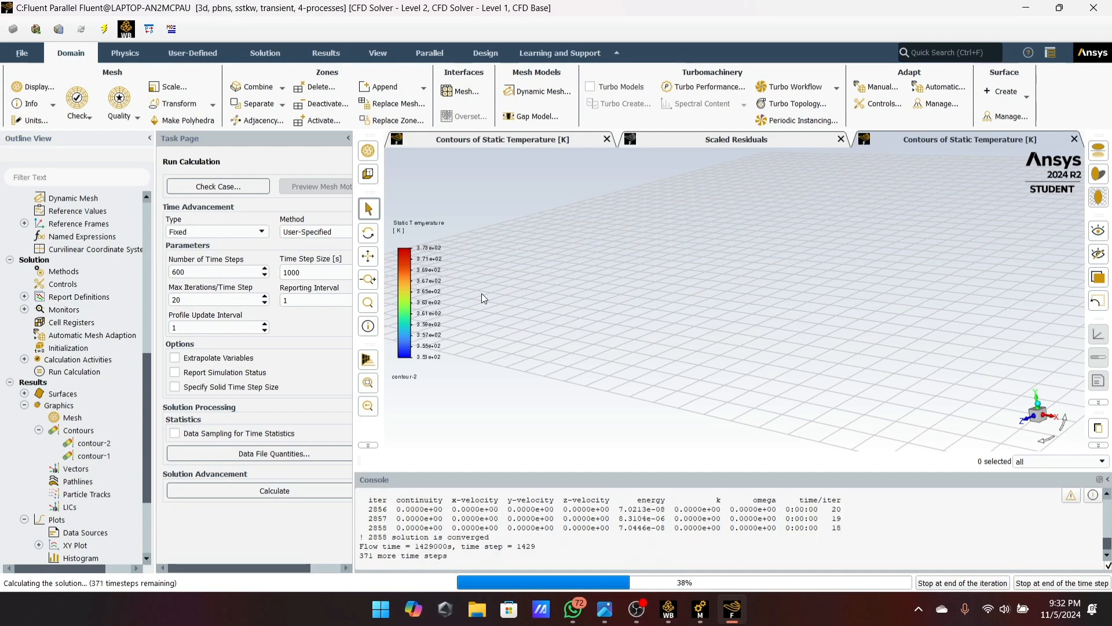
drag(722, 384, 1032, 389)
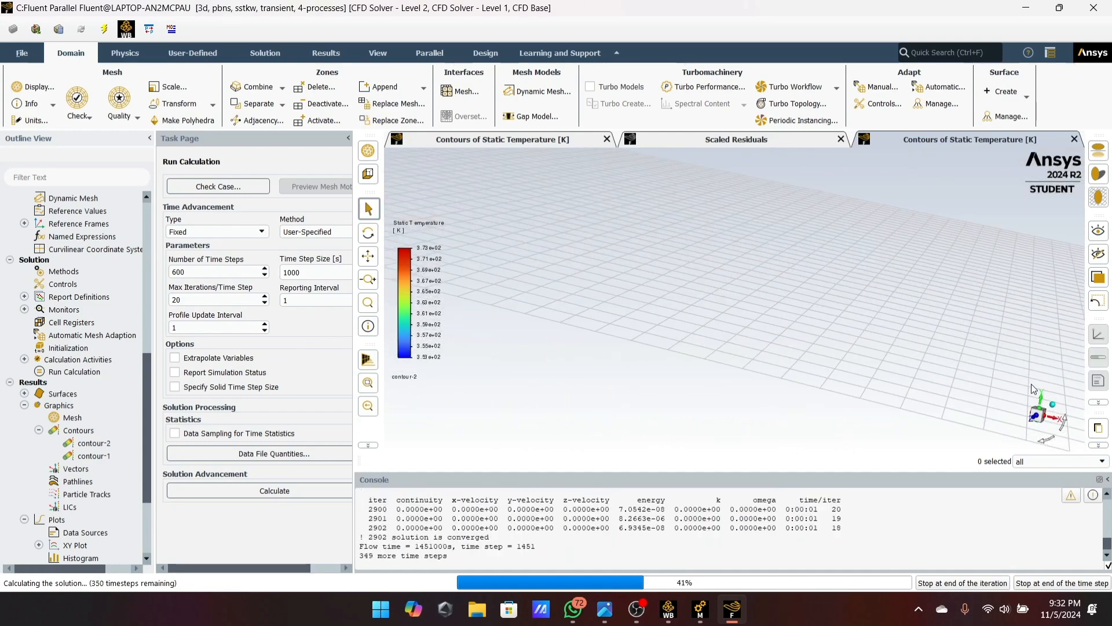
click(1057, 419)
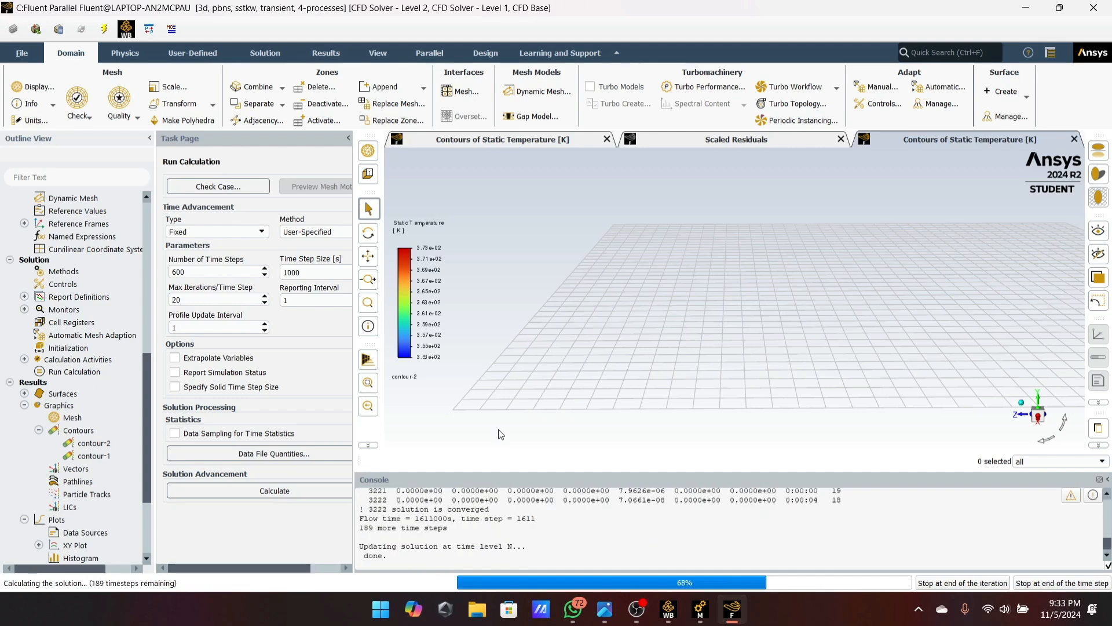
click(24, 392)
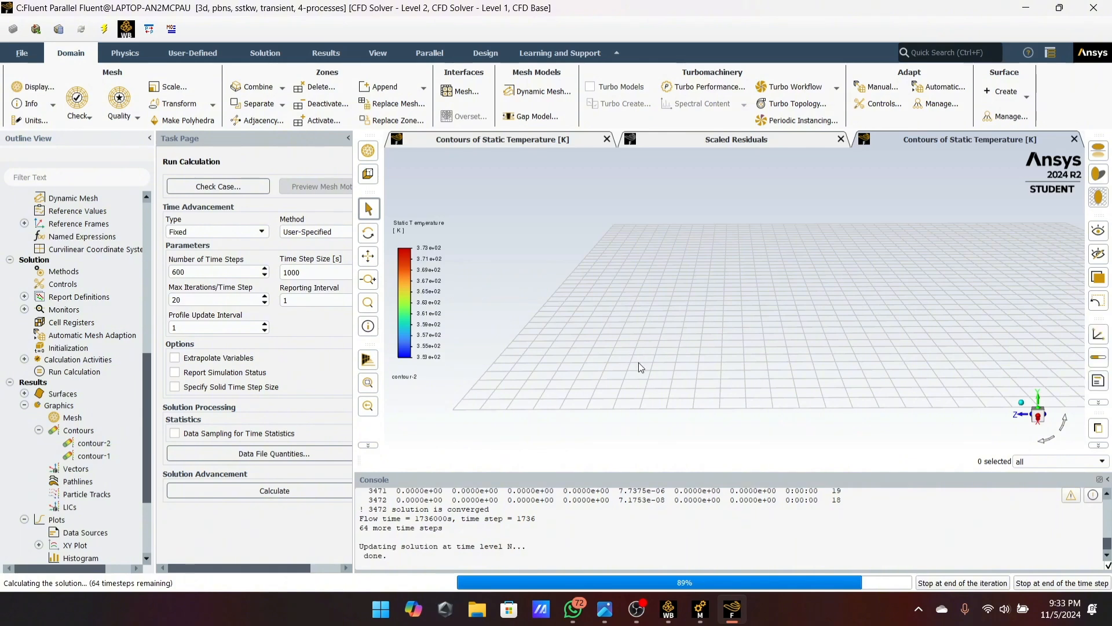
middle_drag(638, 363, 636, 343)
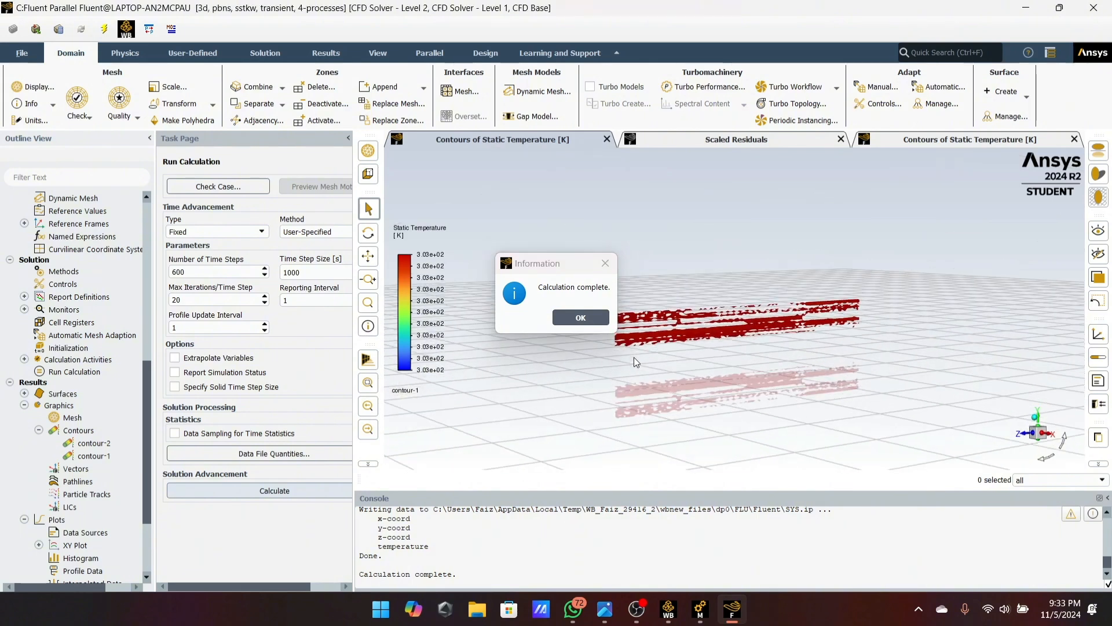
click(606, 322)
Step: Set contour-1's maximum temperature to 373.15 K, display it on plane-kentang, decline the incoming call and close the contour settings
drag(672, 337, 633, 321)
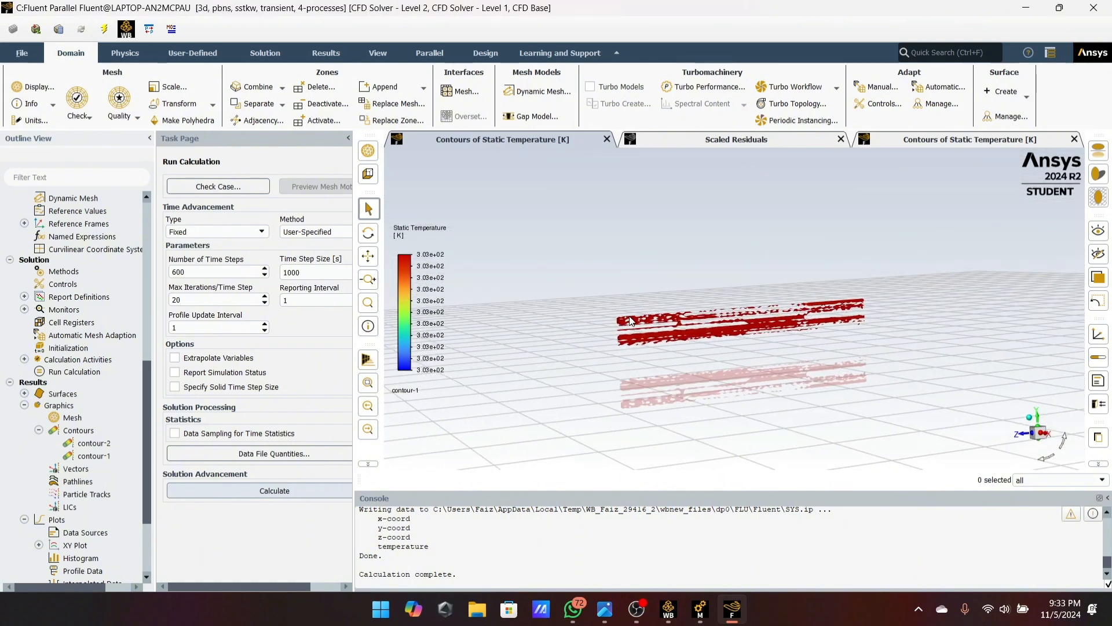
double_click(90, 456)
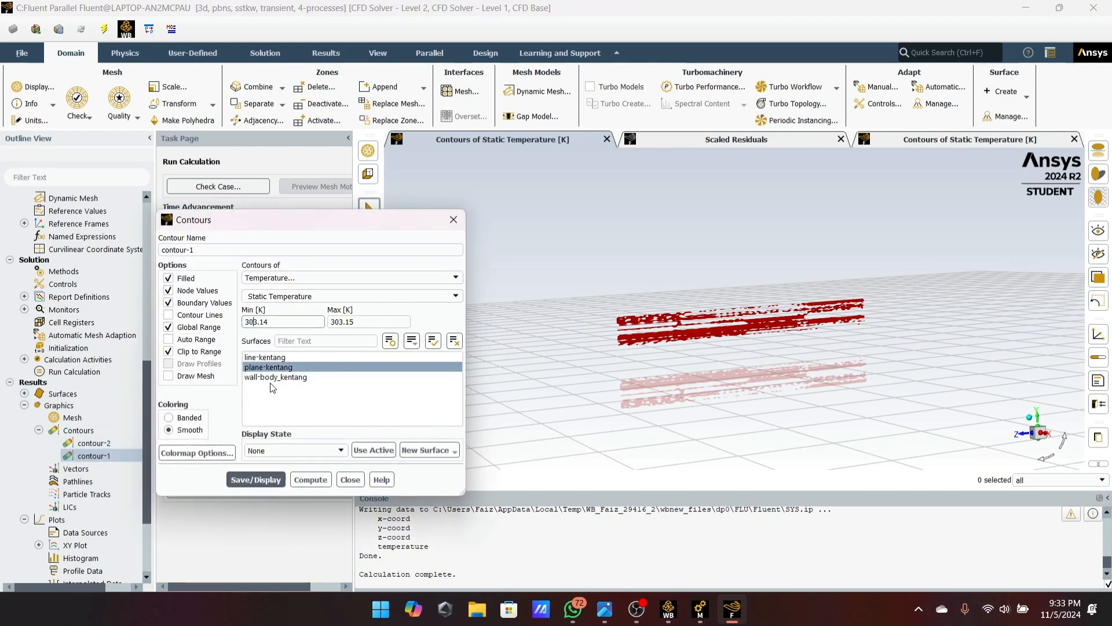
click(340, 322)
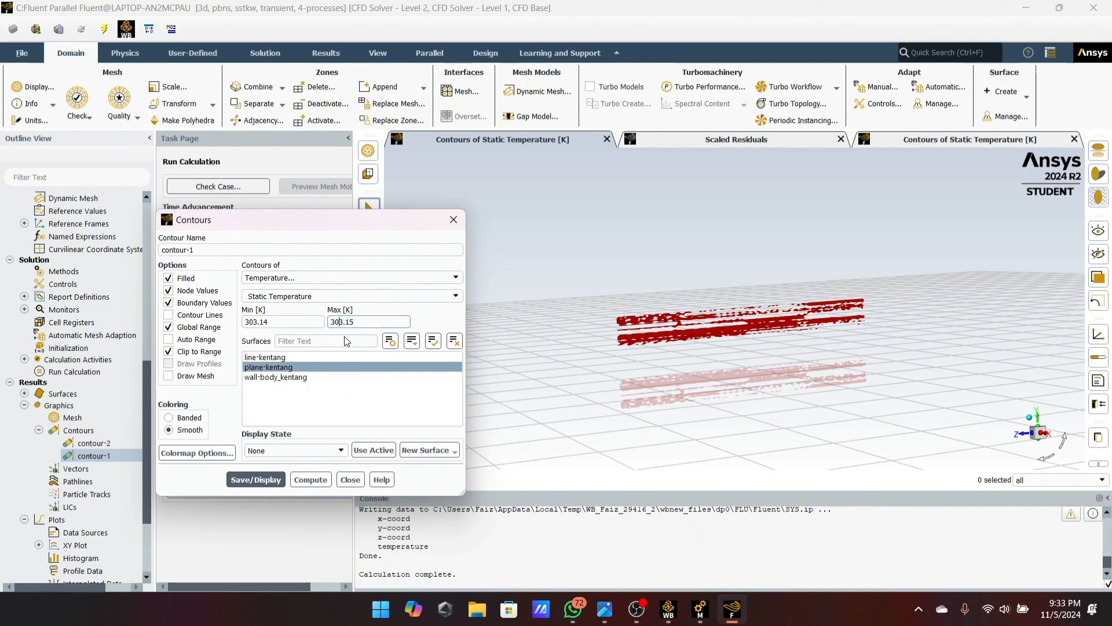
key(BackSpace)
text(7)
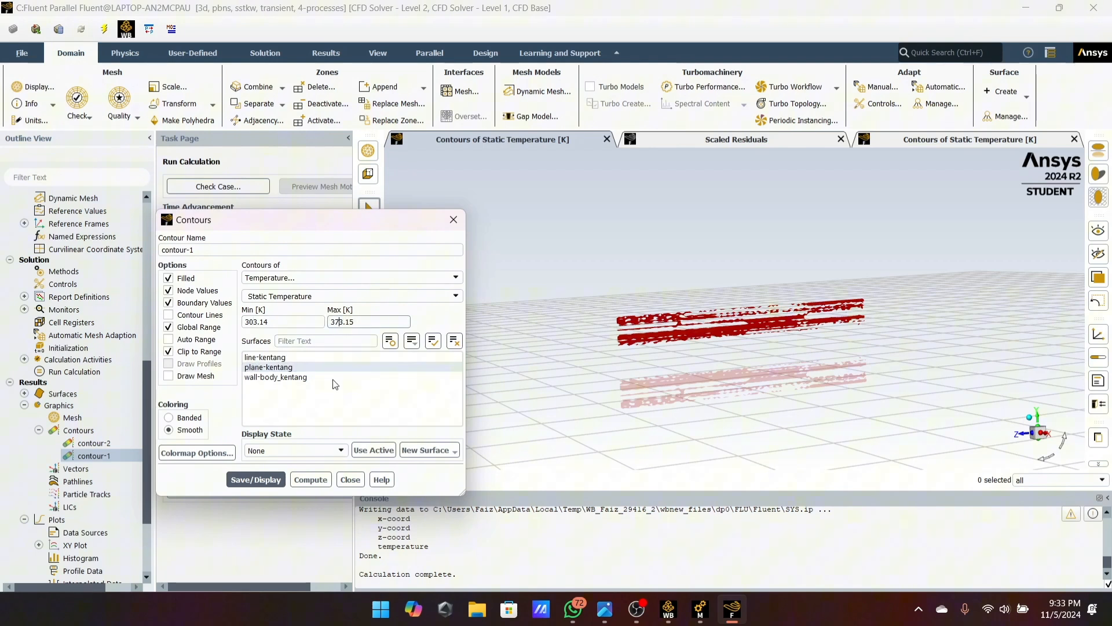
click(256, 479)
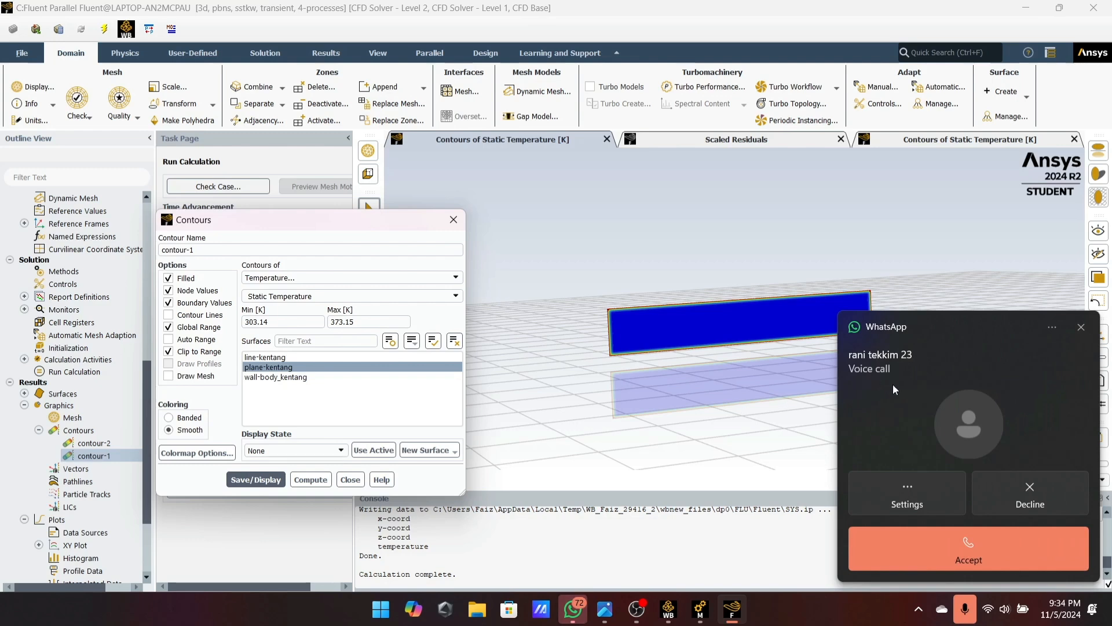
click(1001, 504)
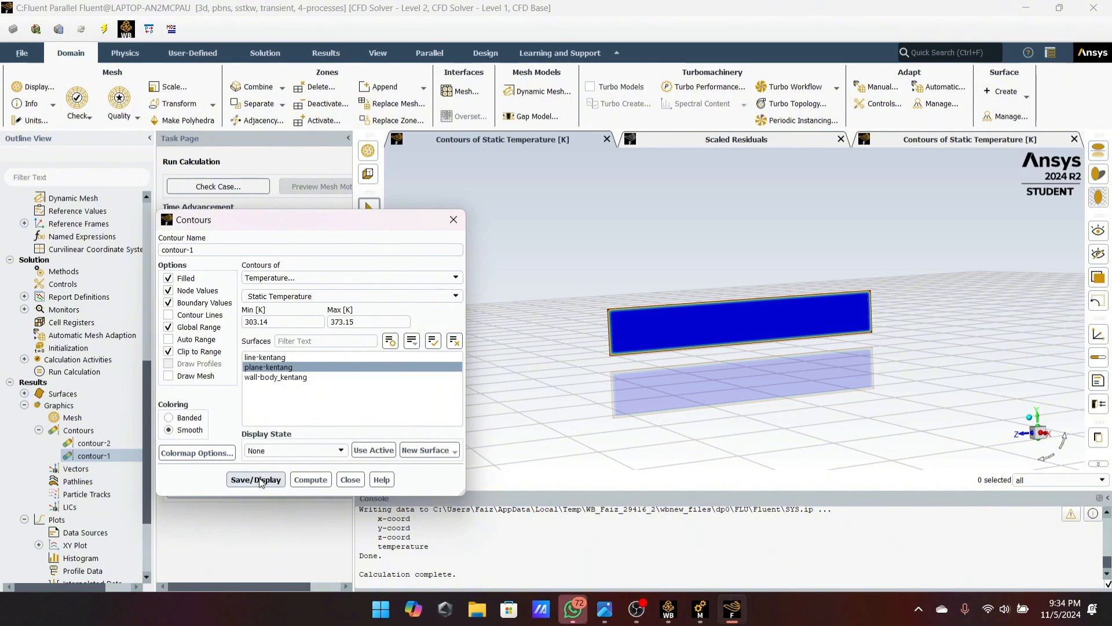
click(454, 220)
Step: Examine the contour-1 temperature distribution on plane-kentang from several angles, decline the incoming call, and bring up the contour-2 display
drag(560, 457, 616, 363)
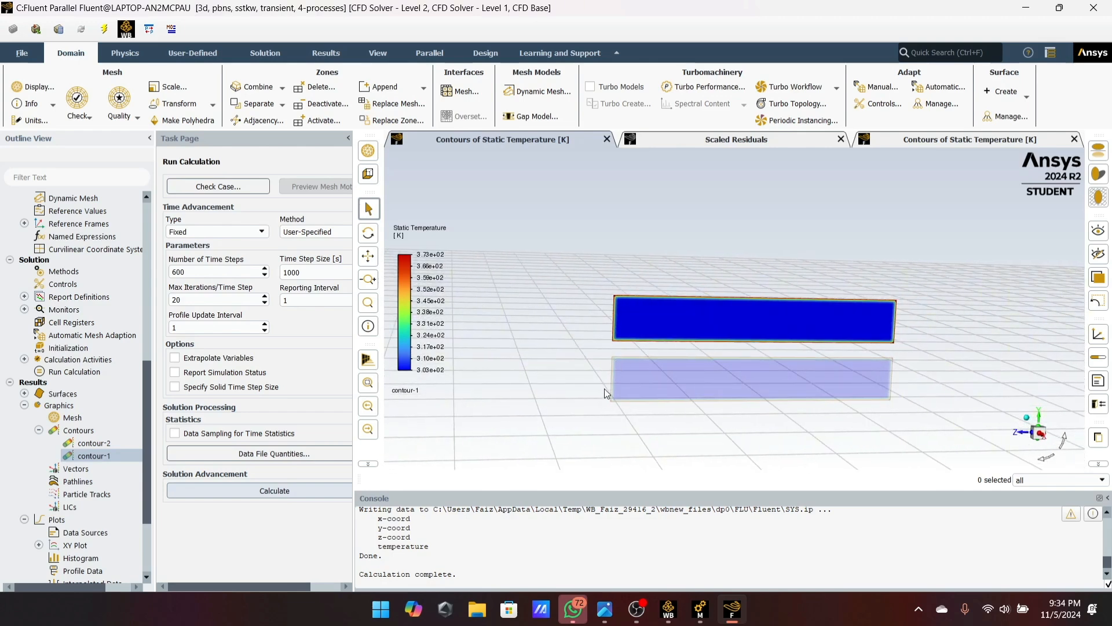
drag(632, 354, 609, 366)
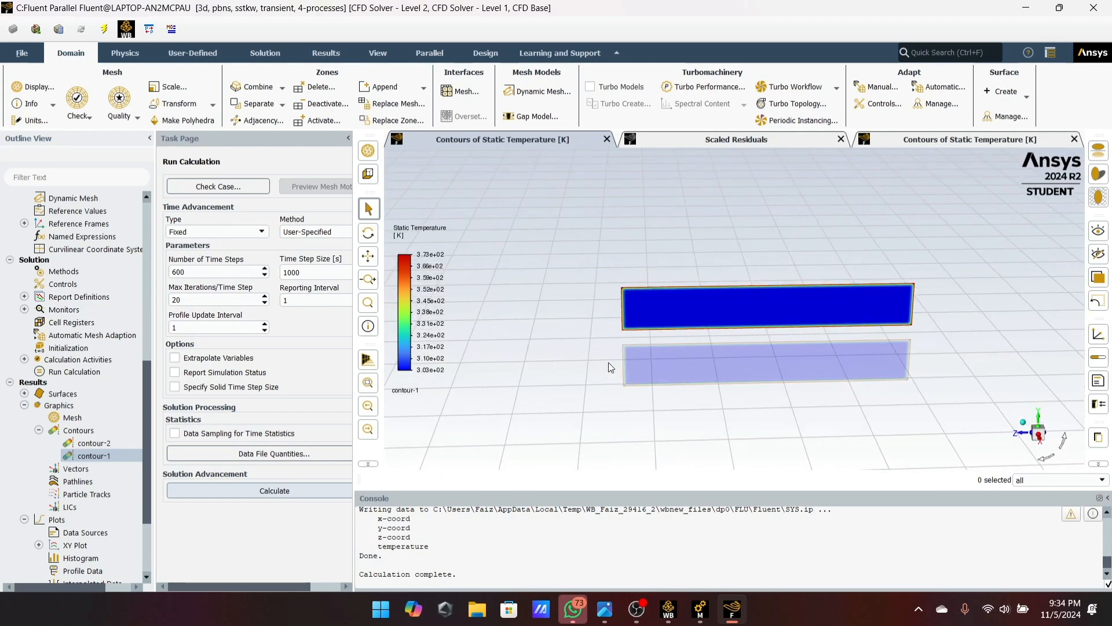
drag(591, 403, 632, 384)
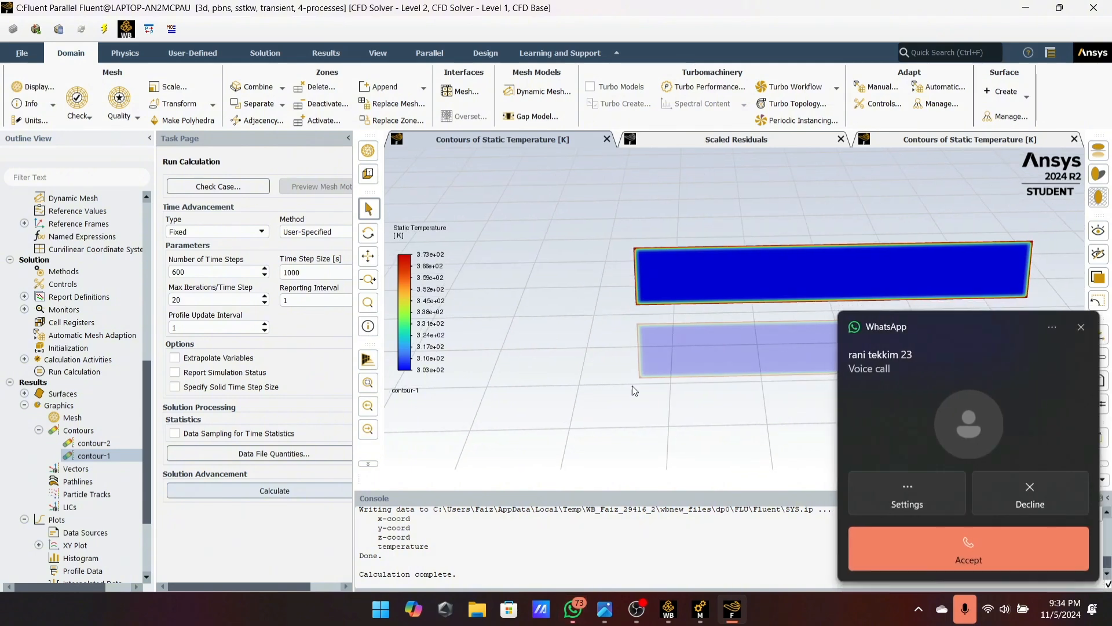
click(1024, 506)
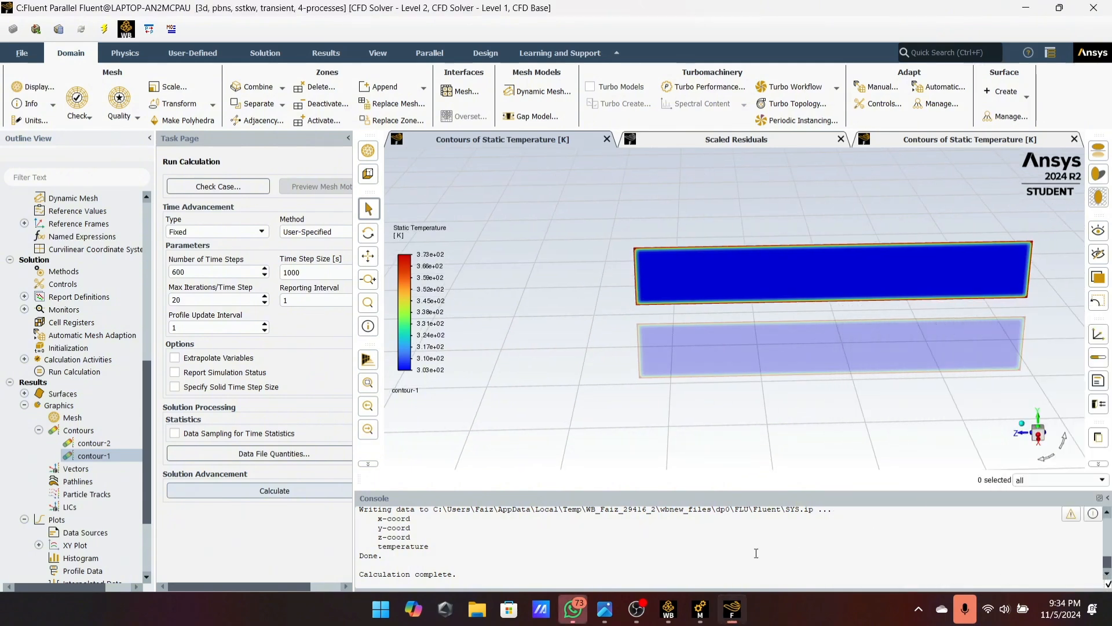
click(636, 608)
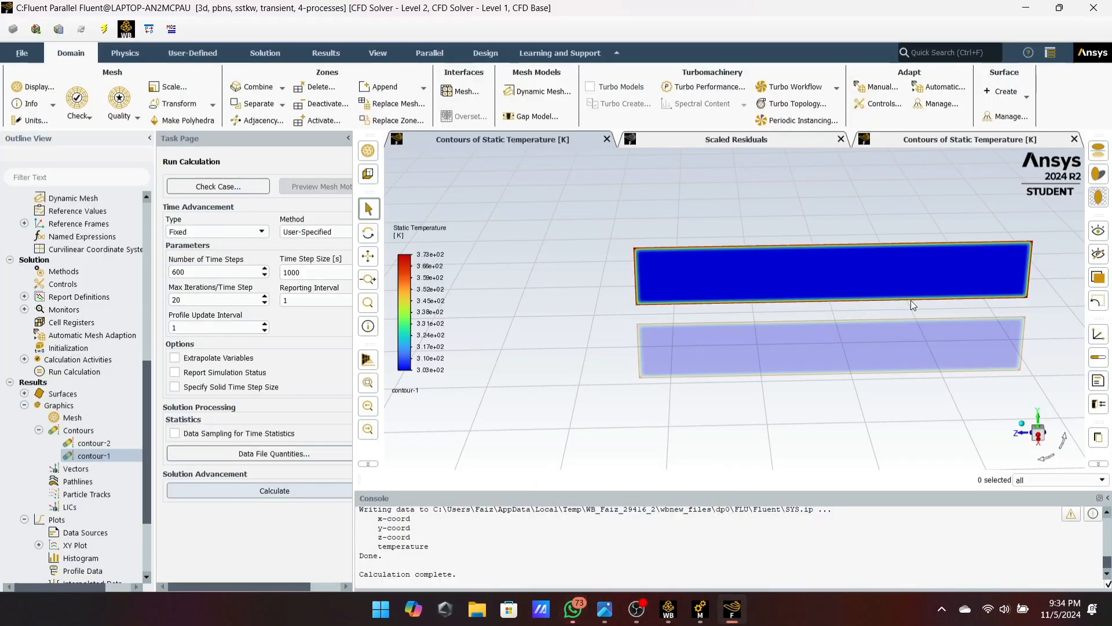
click(909, 299)
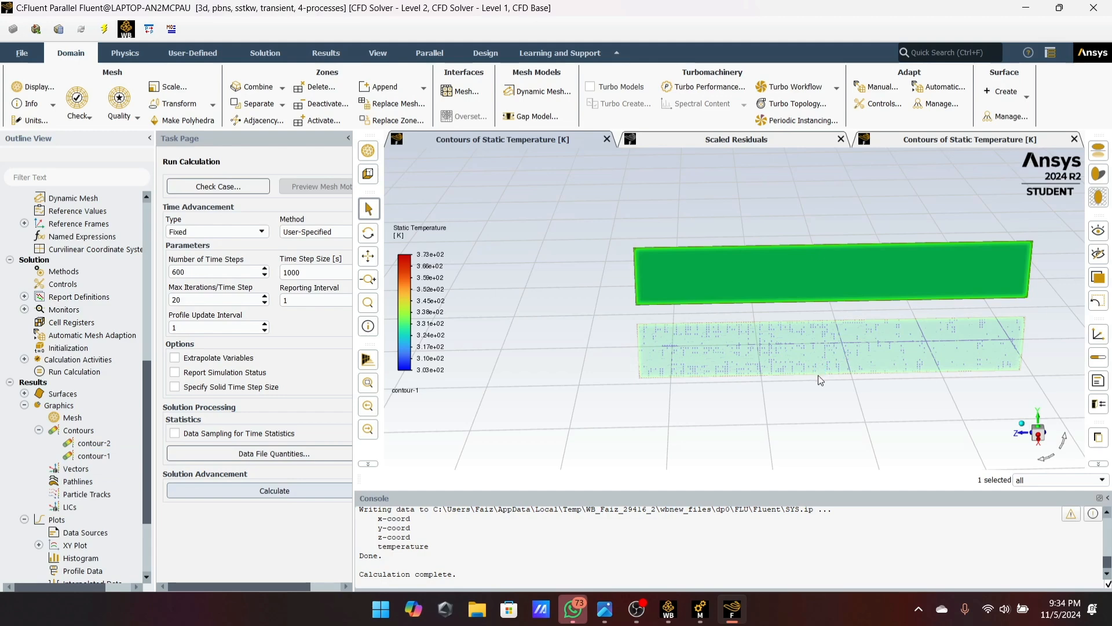
drag(818, 386, 823, 370)
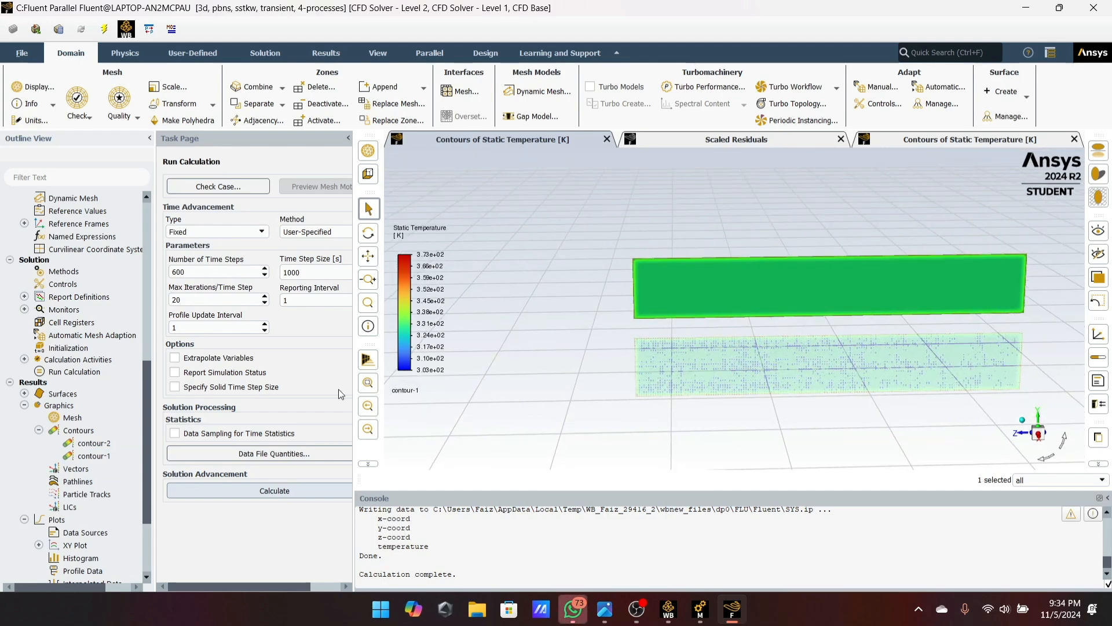
scroll(96, 388, down, 3)
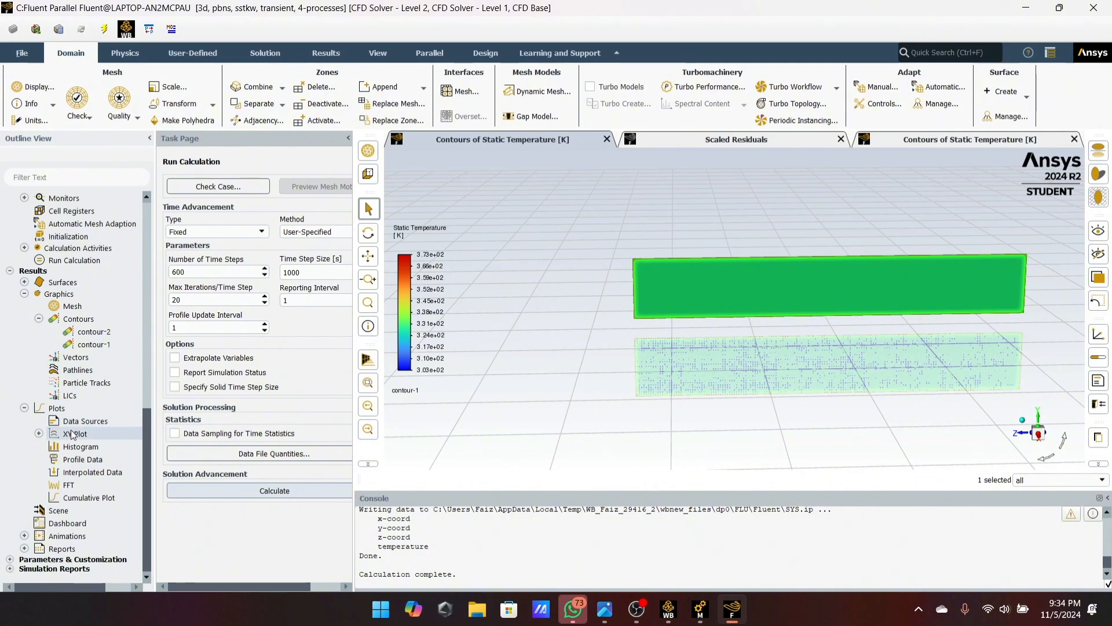
scroll(560, 381, down, 2)
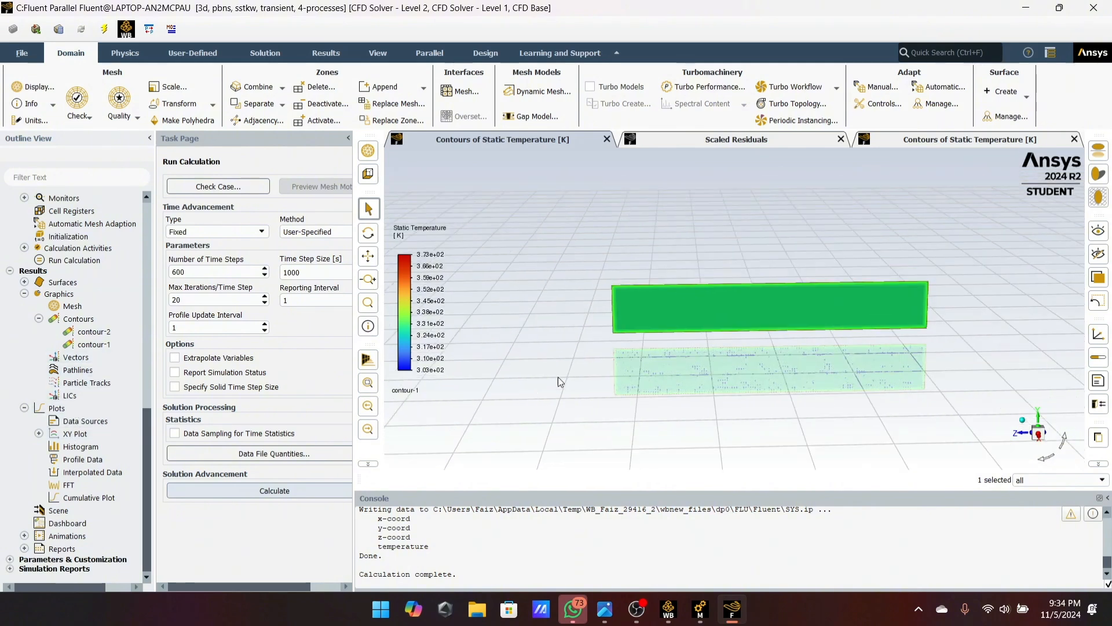
scroll(464, 378, up, 2)
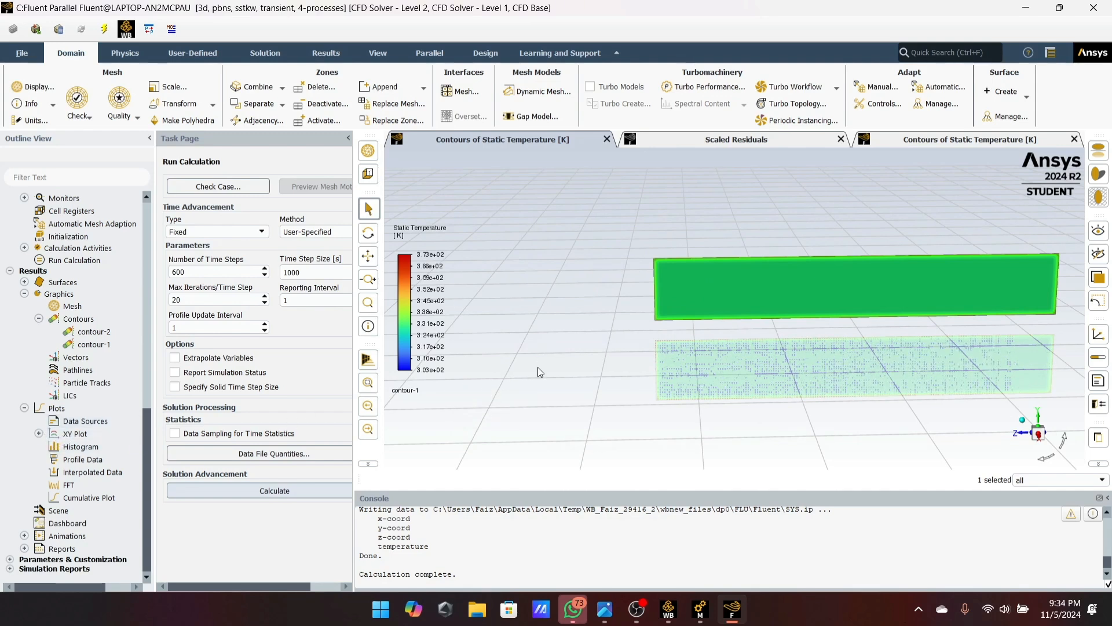
click(898, 139)
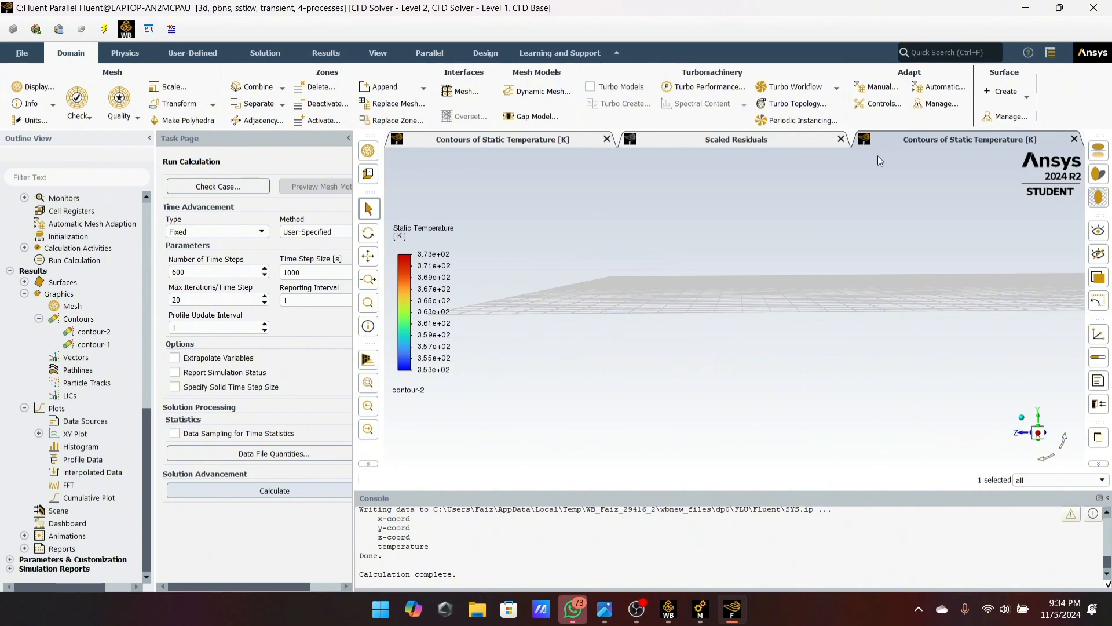
Step: Examine the scaled residuals plot, and bring back the temperature contour display
click(772, 142)
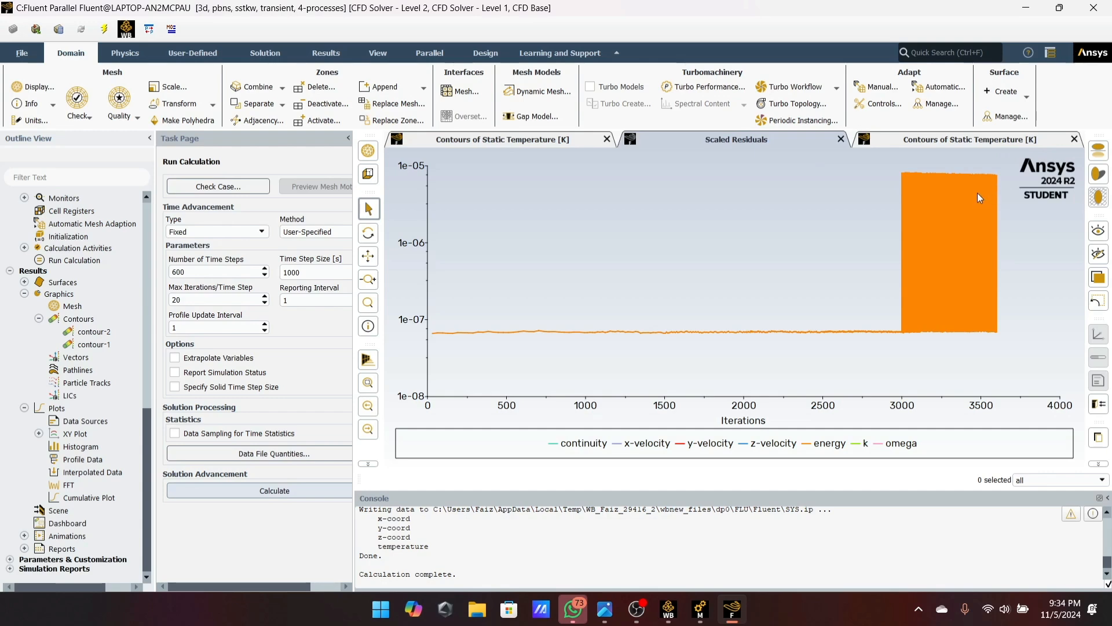
click(937, 141)
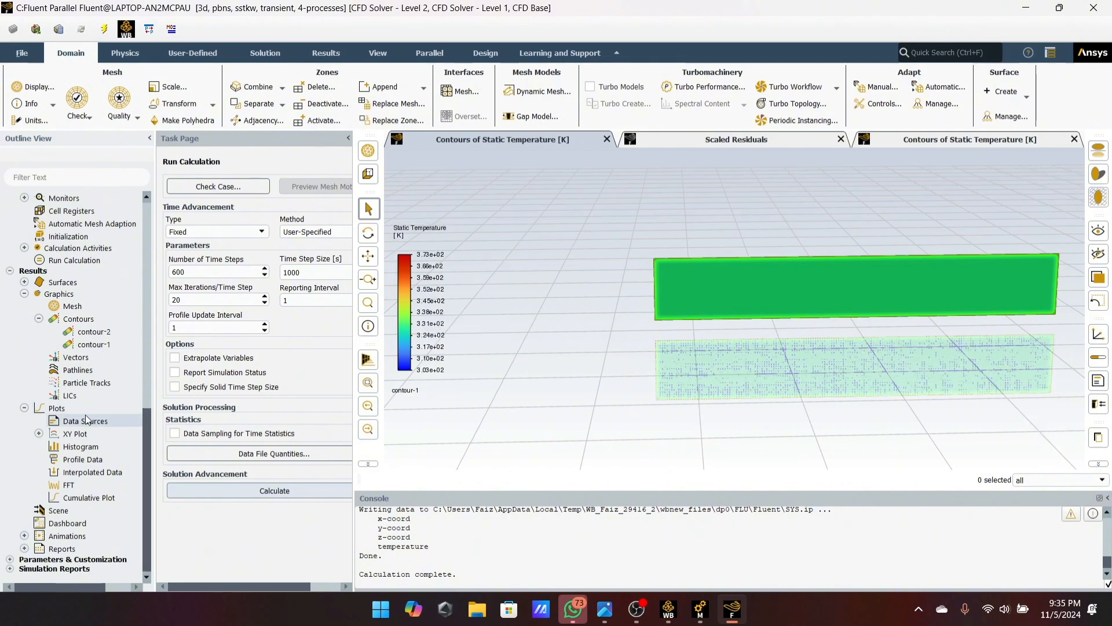
Step: Adjust the number size of the Y axis in xy-plot-1's axes settings, apply it and close the axes settings
click(40, 433)
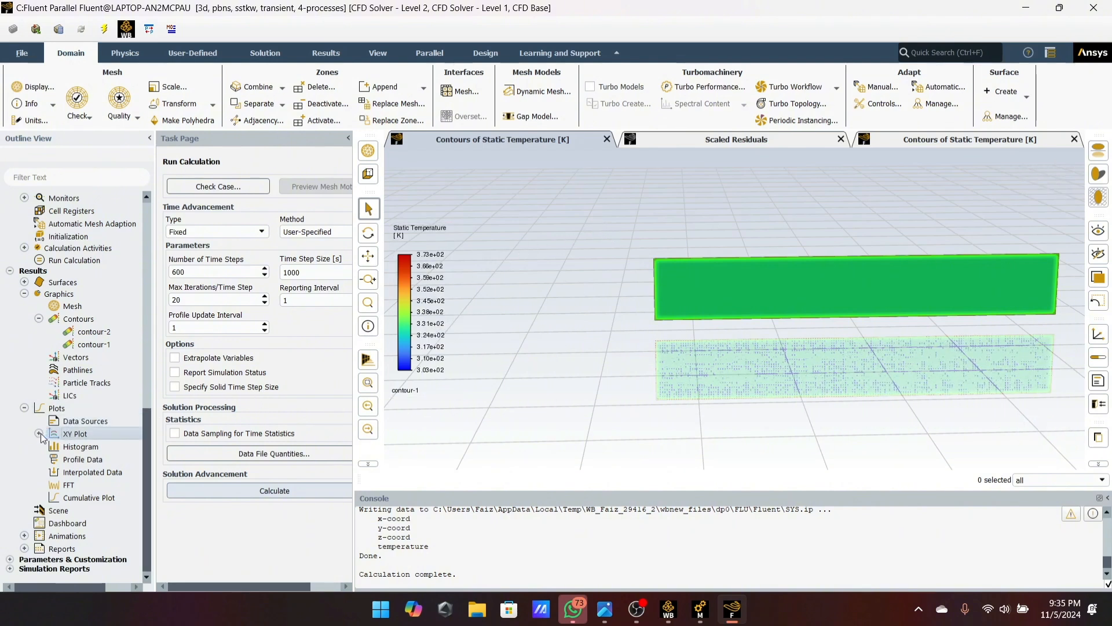
double_click(70, 448)
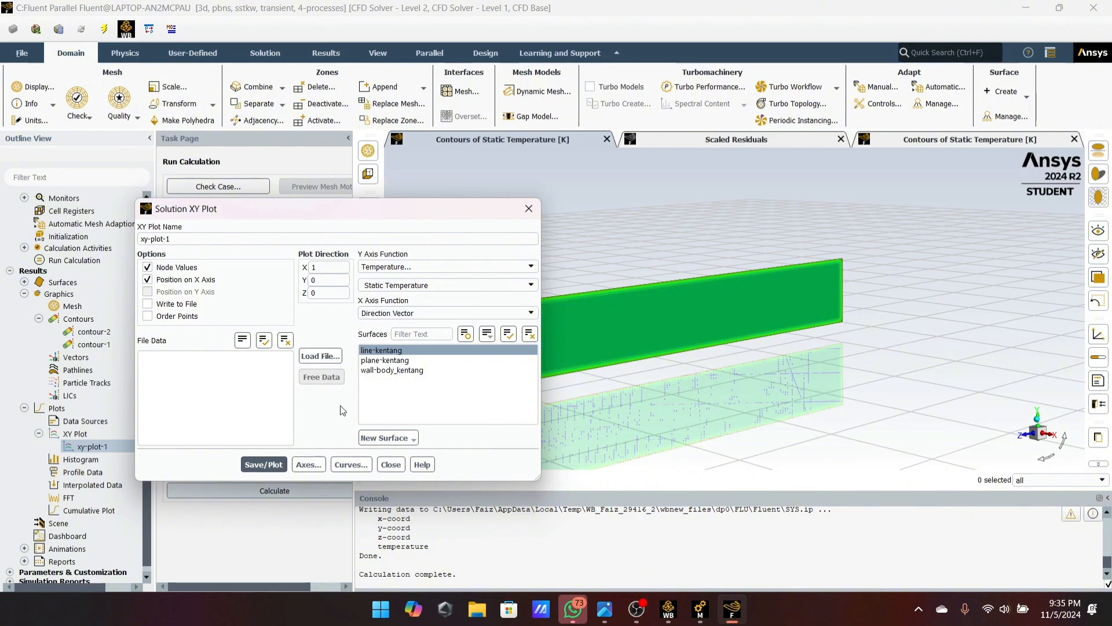
click(309, 464)
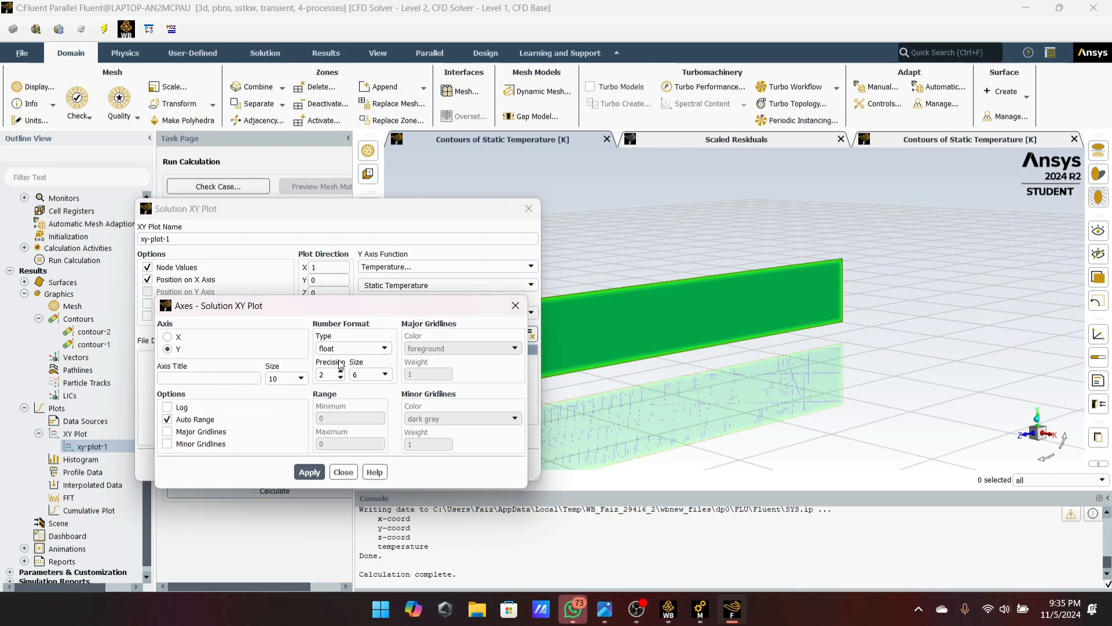
click(309, 471)
click(371, 375)
click(374, 395)
click(309, 472)
click(341, 472)
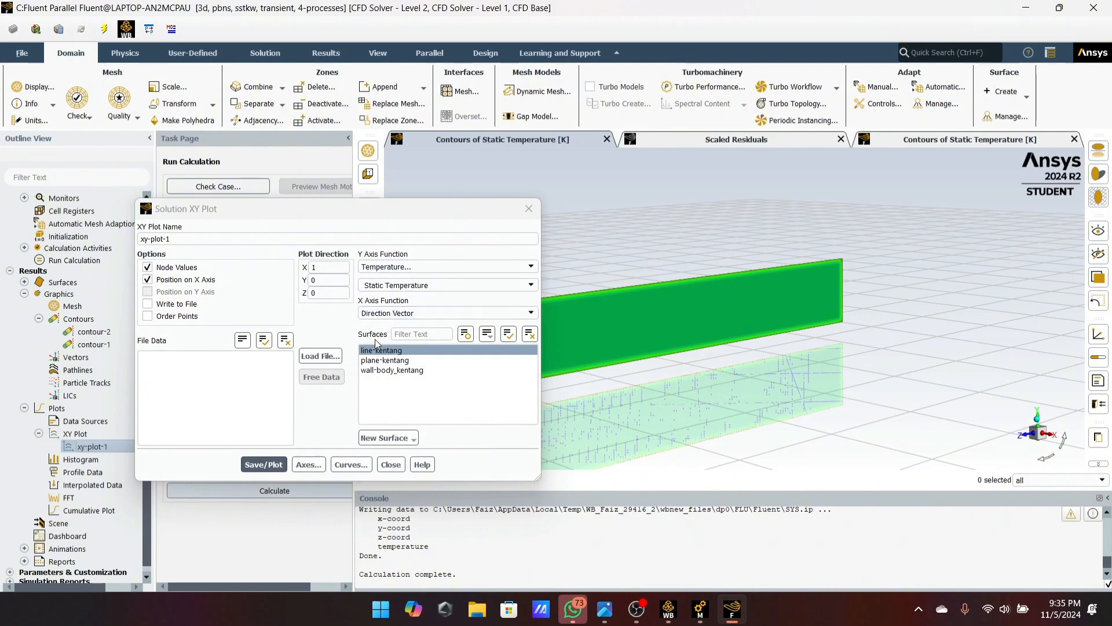
Step: Check xy-plot-1's curve styles, plot static temperature against position along line-kentang, and close the plot settings
click(348, 350)
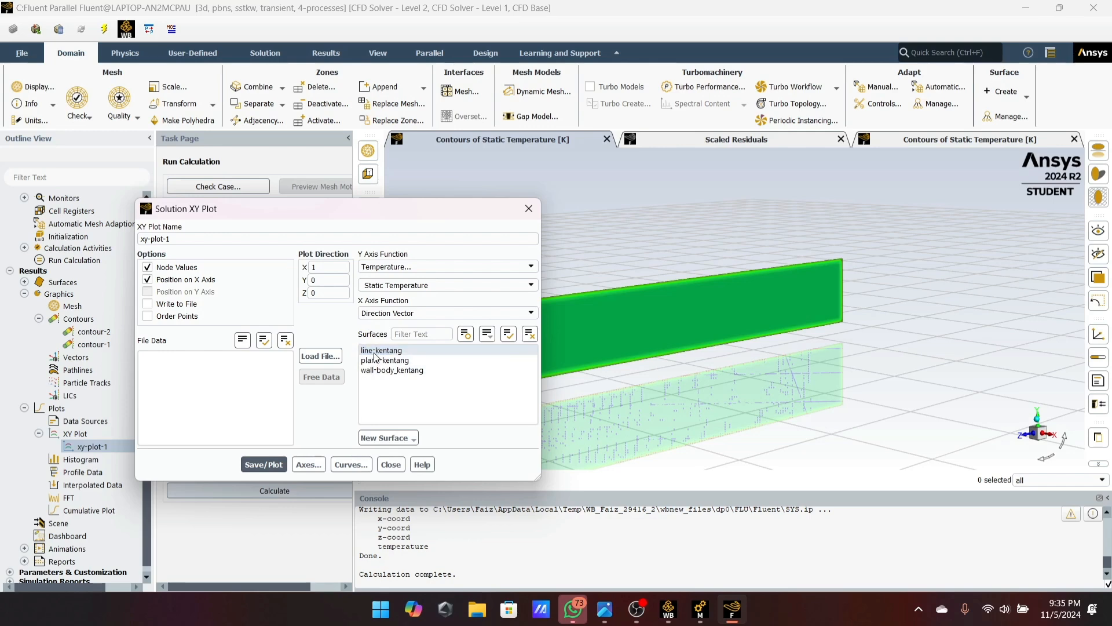
click(368, 350)
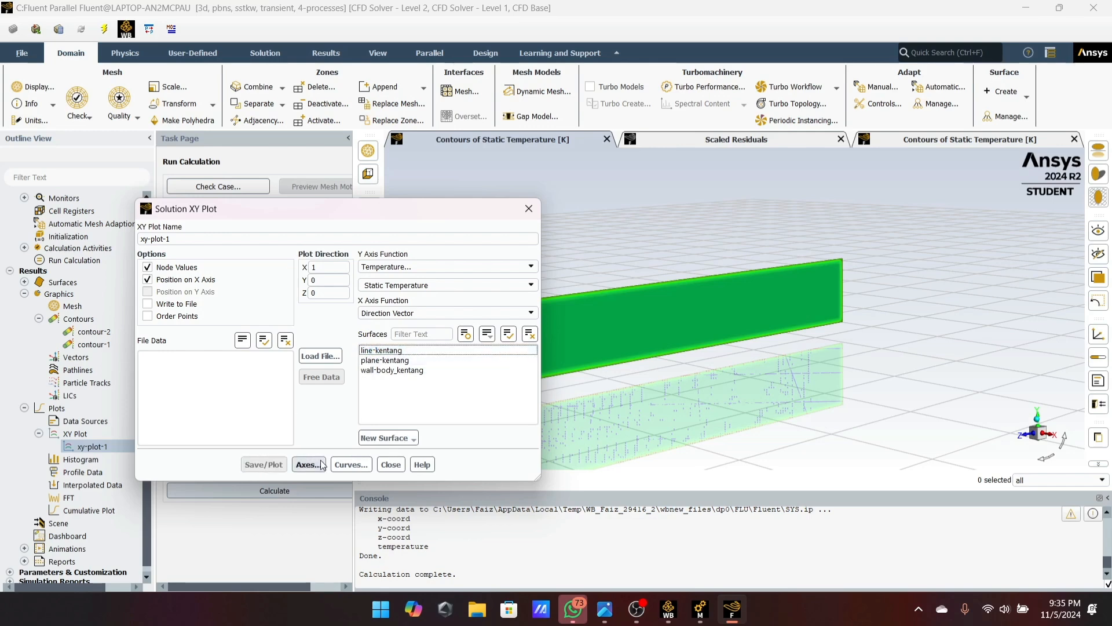
click(352, 464)
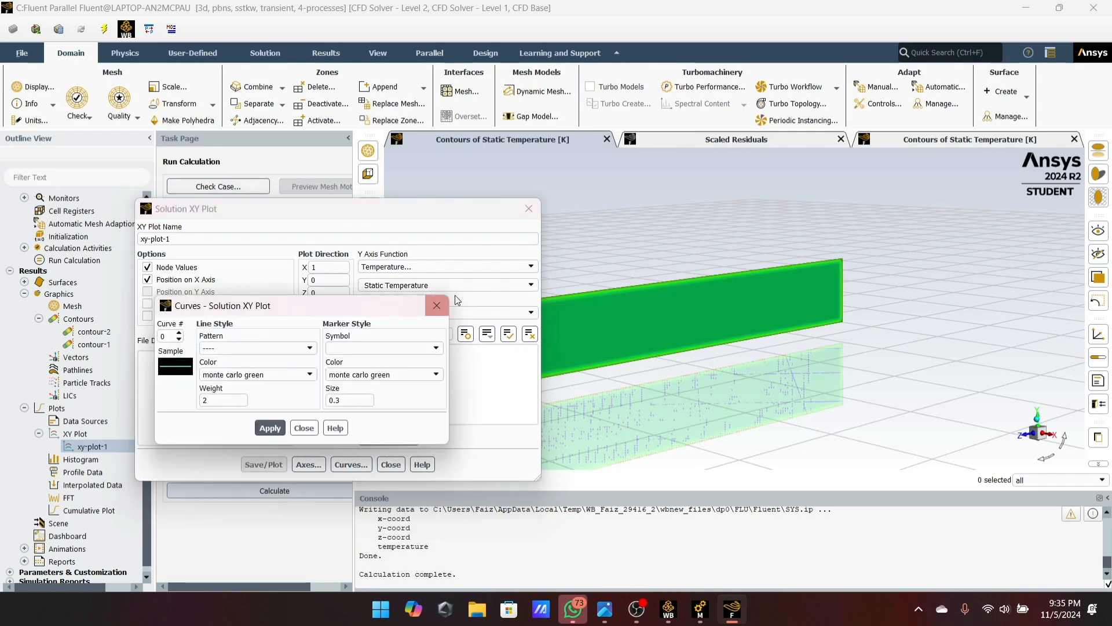
click(436, 305)
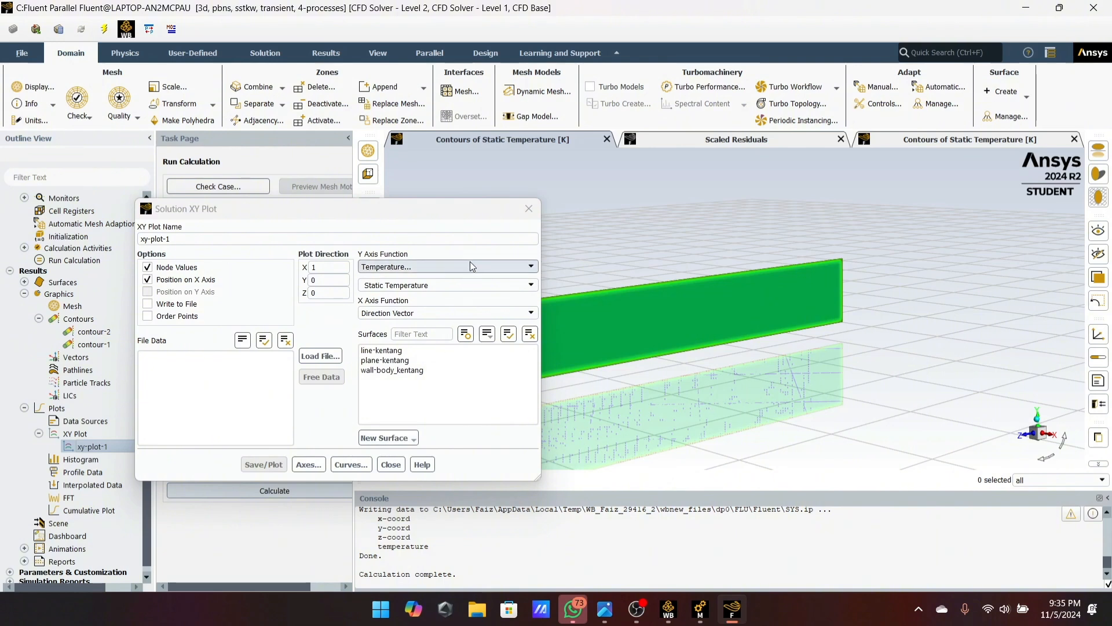
click(383, 350)
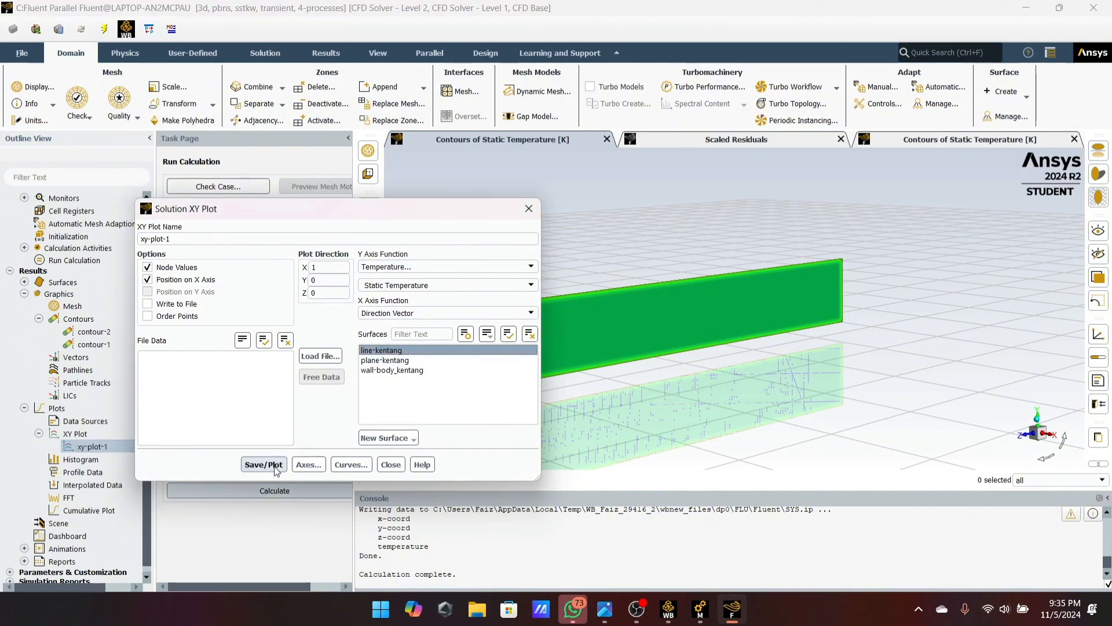
click(275, 466)
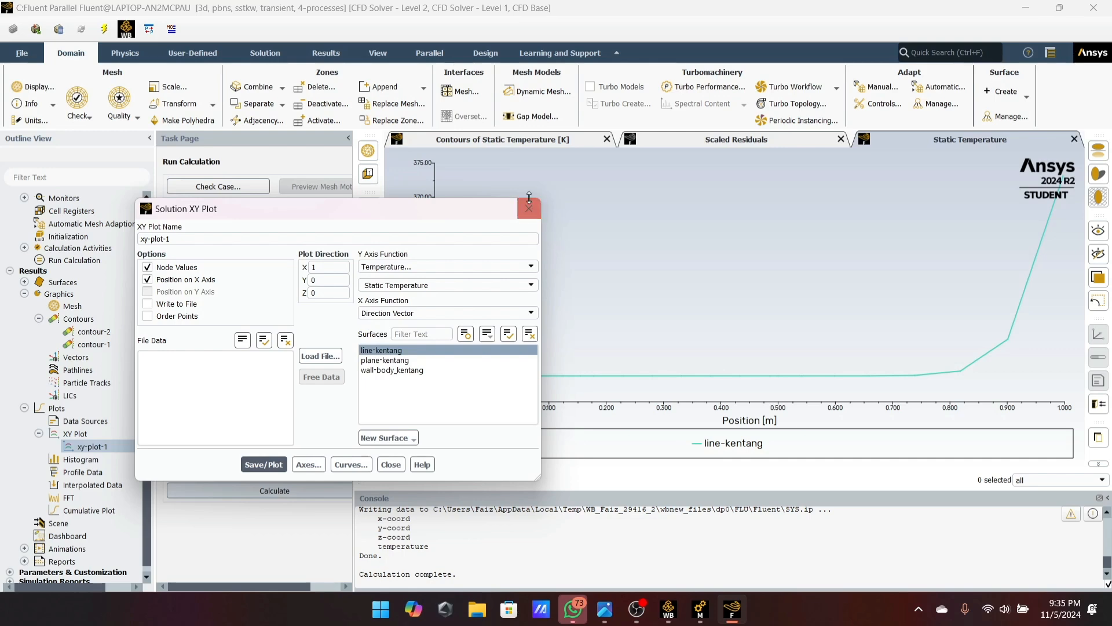
click(535, 207)
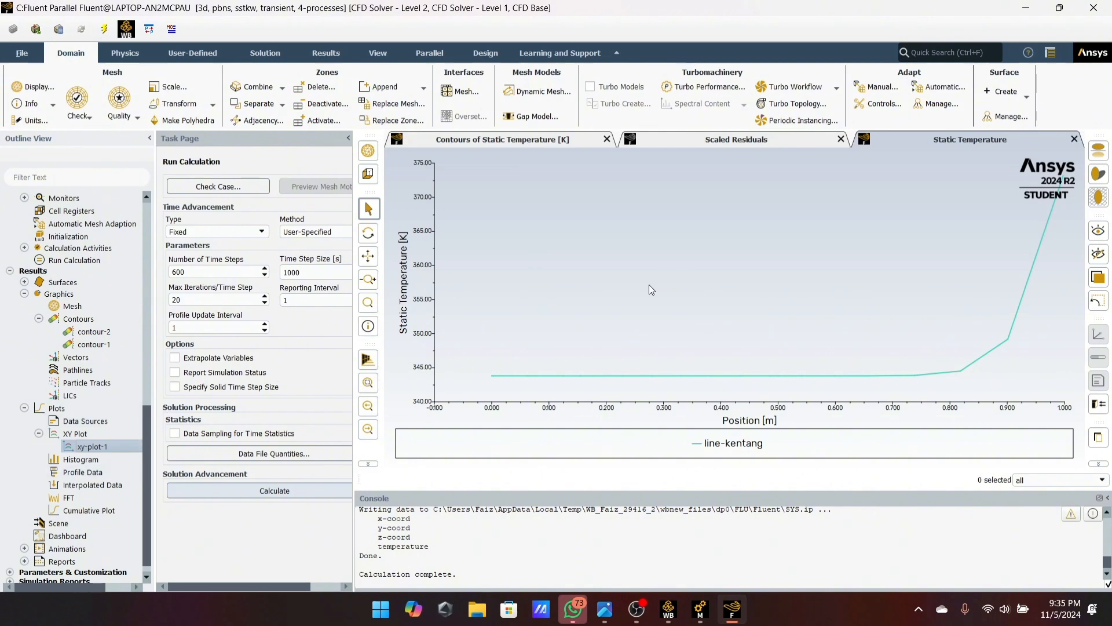
Step: Review the temperature ranges and surfaces set for contour-2 and contour-1, closing each without changes
click(94, 333)
double_click(94, 333)
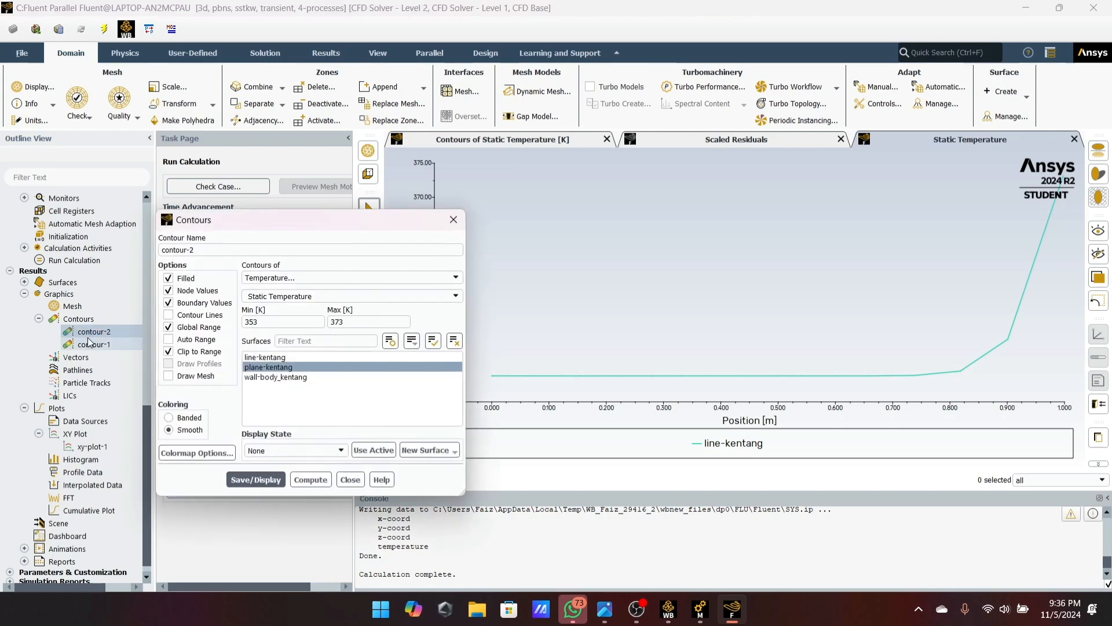
click(454, 219)
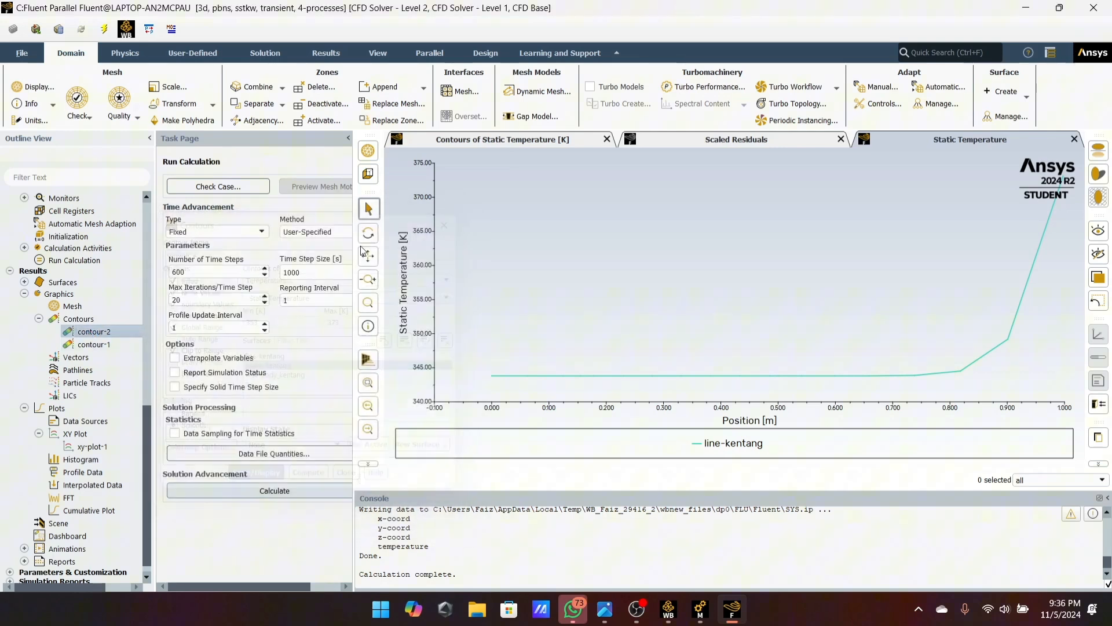
click(90, 345)
double_click(90, 345)
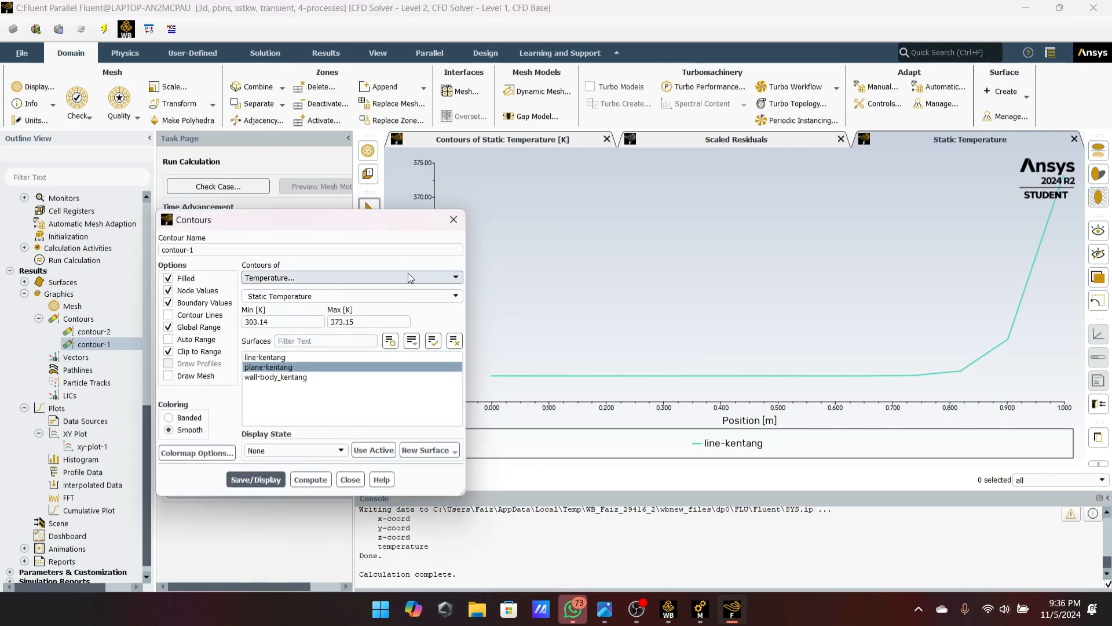
click(454, 219)
Step: Display contour-2 on plane-kentang with its existing range, close its settings and inspect the result
click(84, 331)
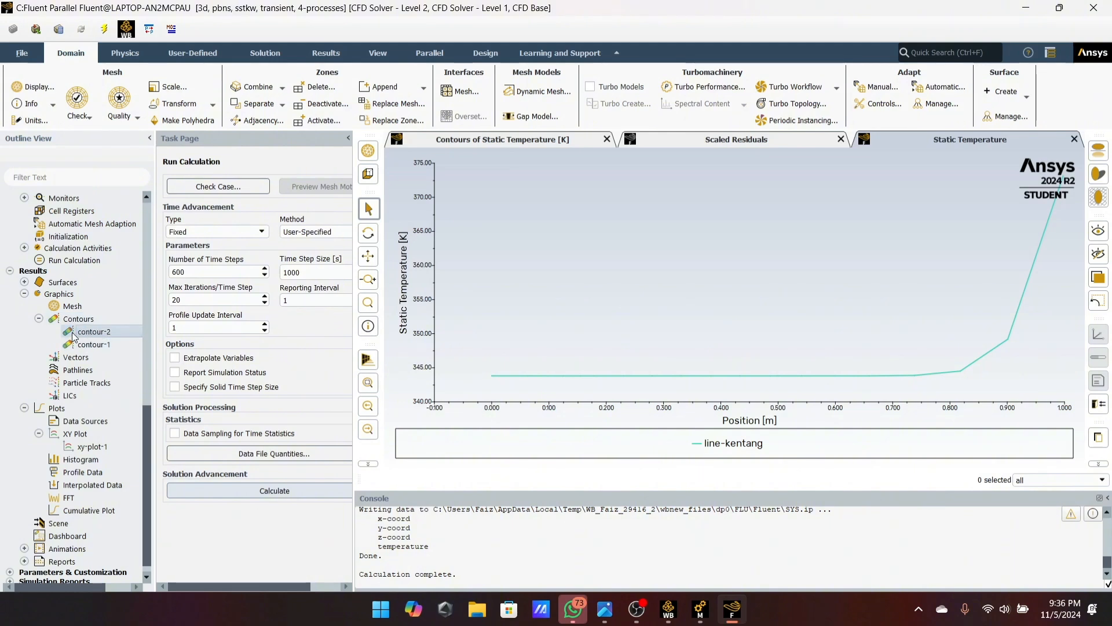
double_click(73, 336)
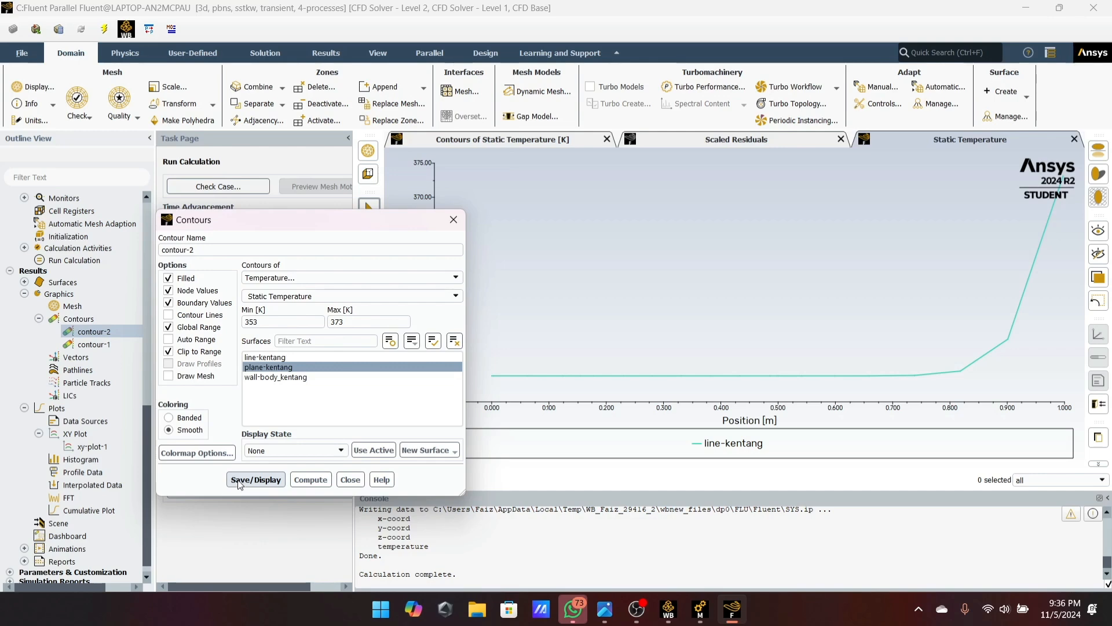
click(252, 475)
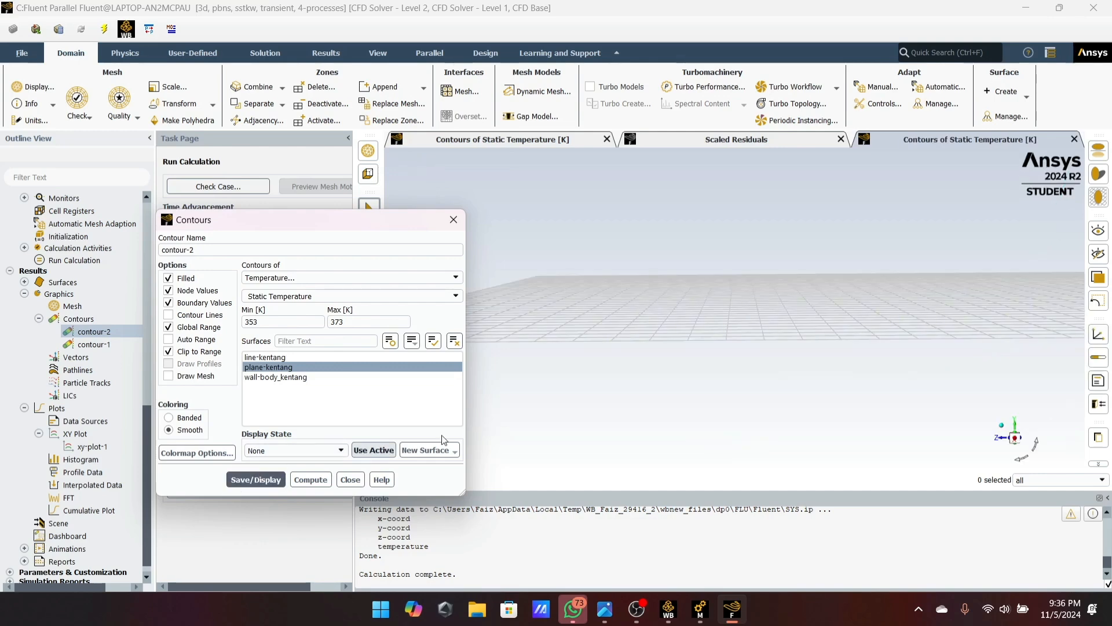
click(453, 220)
middle_drag(565, 314, 642, 343)
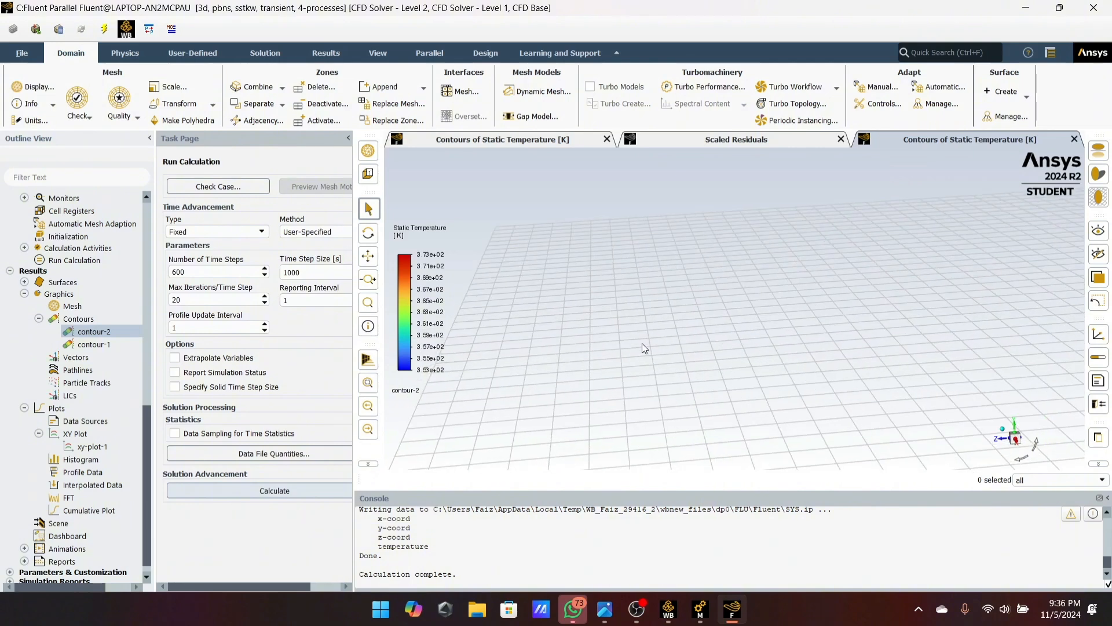
Step: Display contour-1 on plane-kentang with its existing range and close its settings
double_click(110, 346)
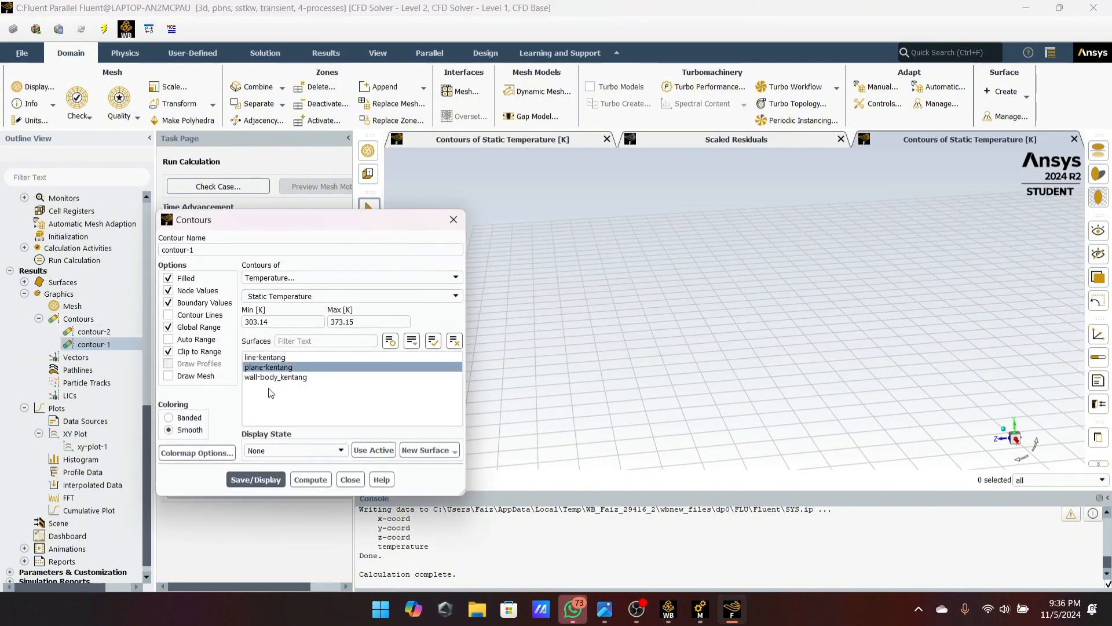
click(261, 481)
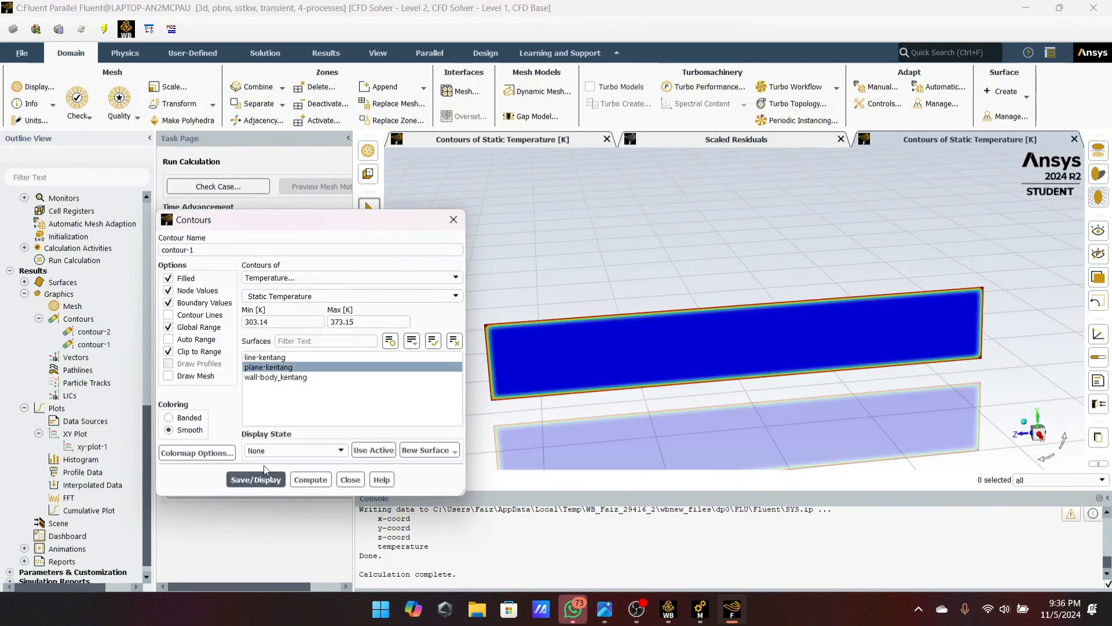
click(496, 350)
click(454, 220)
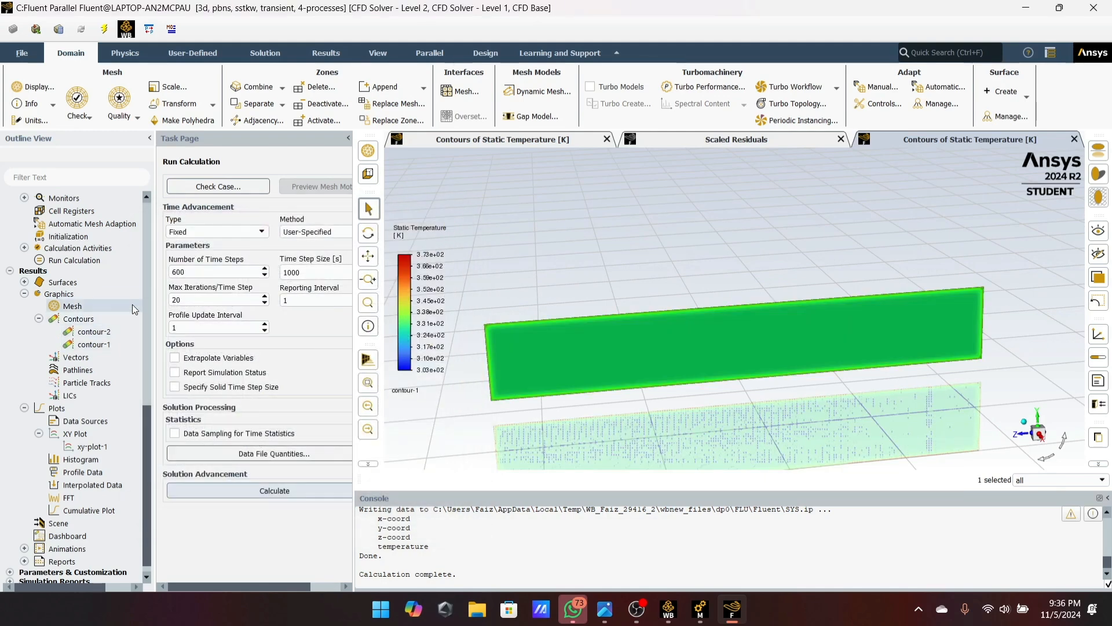
Step: Set contour-2's temperature range to 353.15–373.15 K, display it on plane-kentang, inspect the result and close its settings
double_click(109, 333)
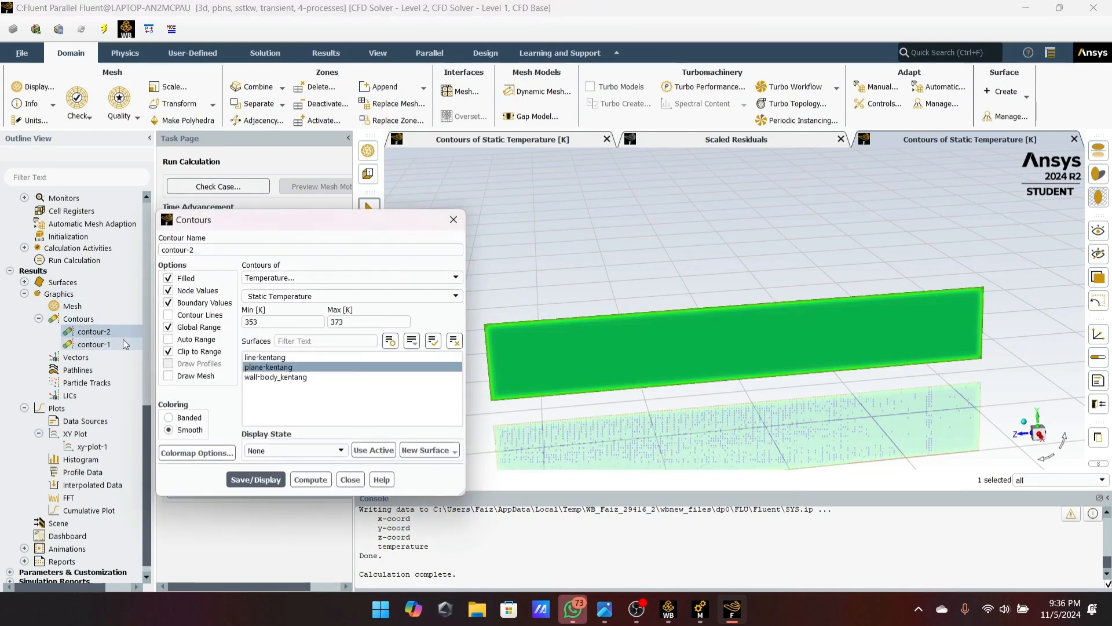
click(270, 323)
click(279, 367)
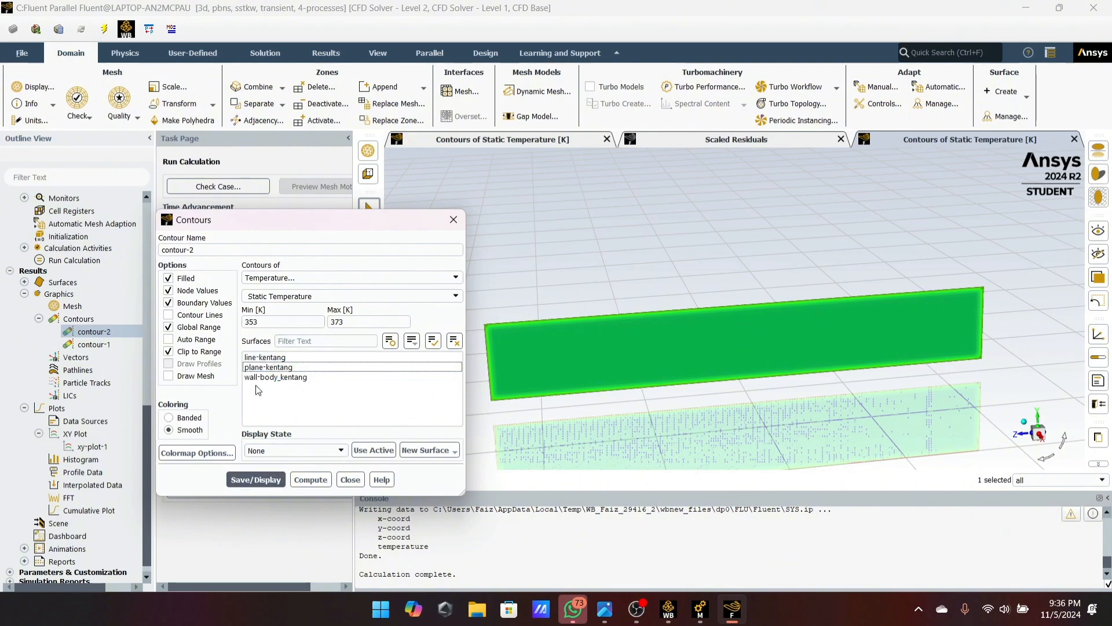
click(282, 368)
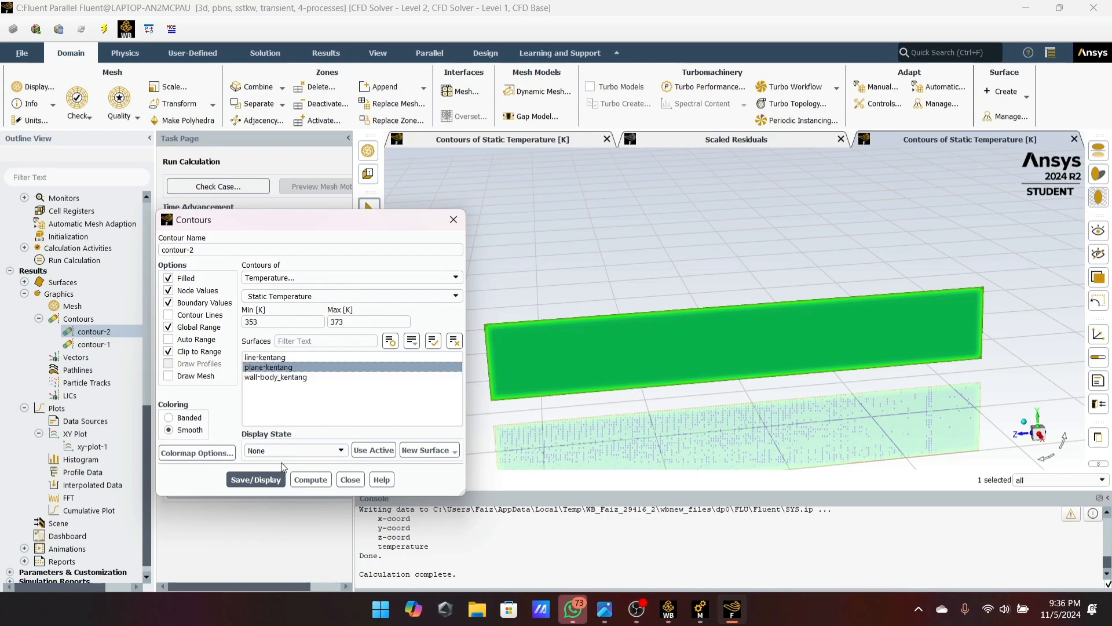
click(271, 479)
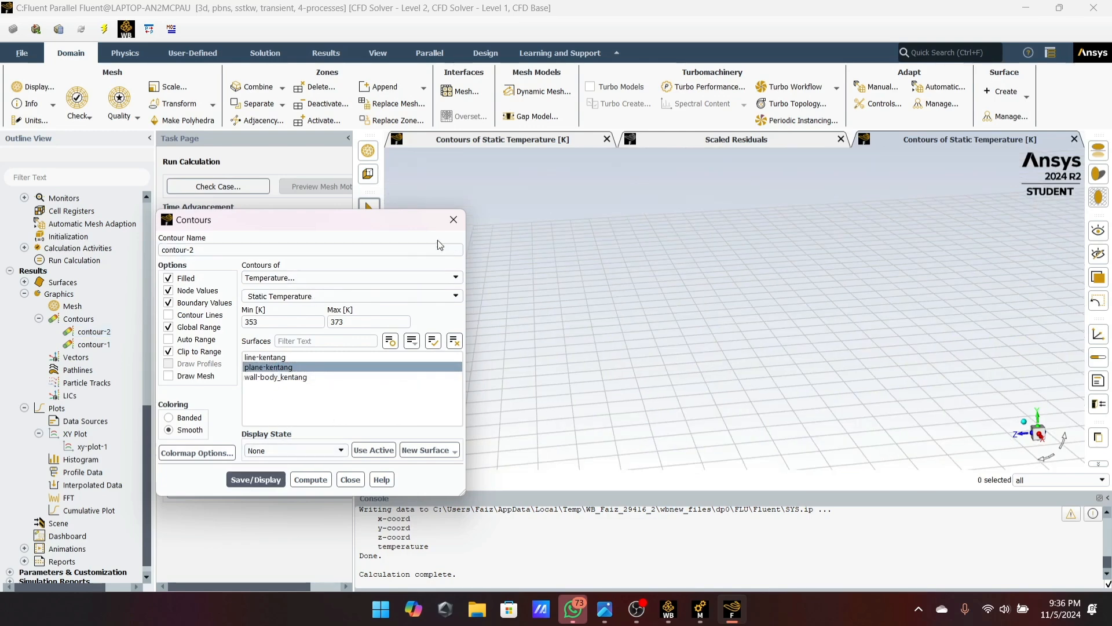
click(293, 323)
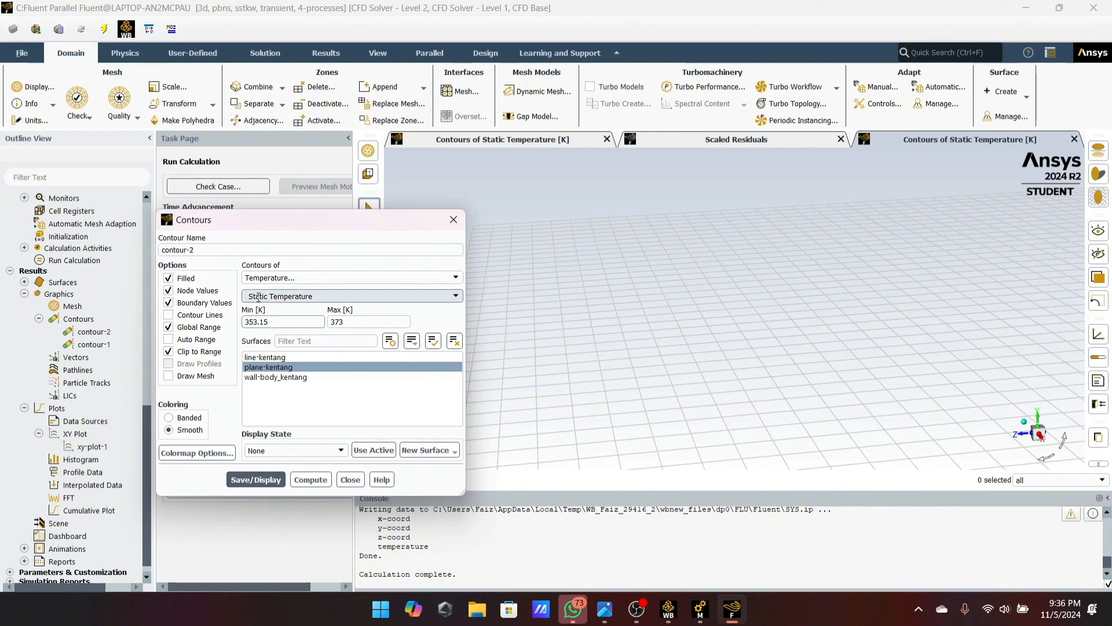
click(377, 317)
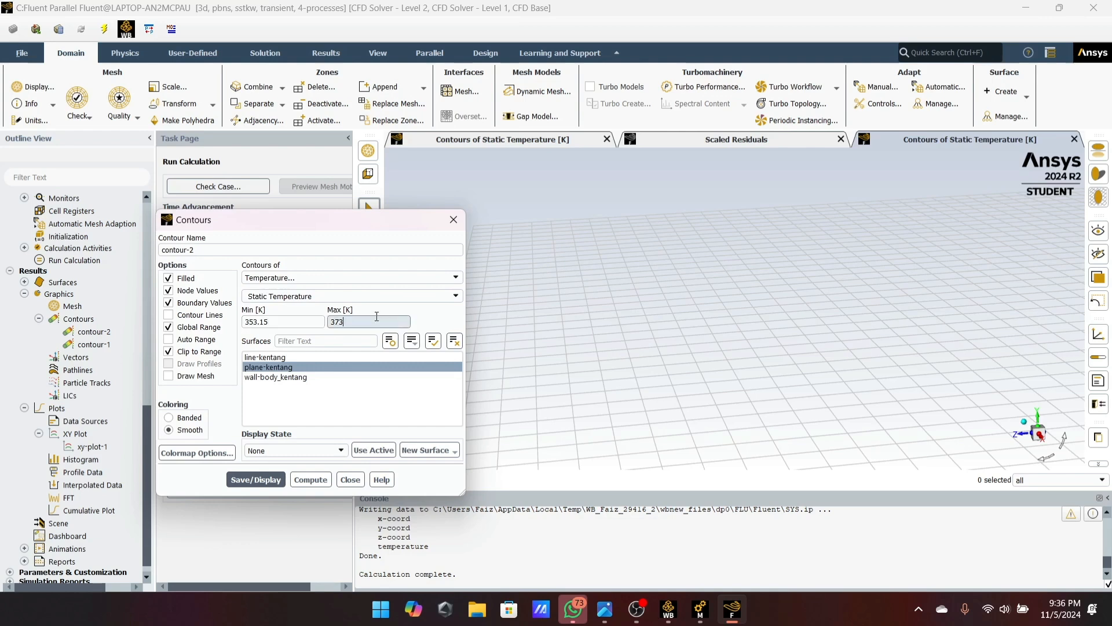
text(.15)
click(266, 478)
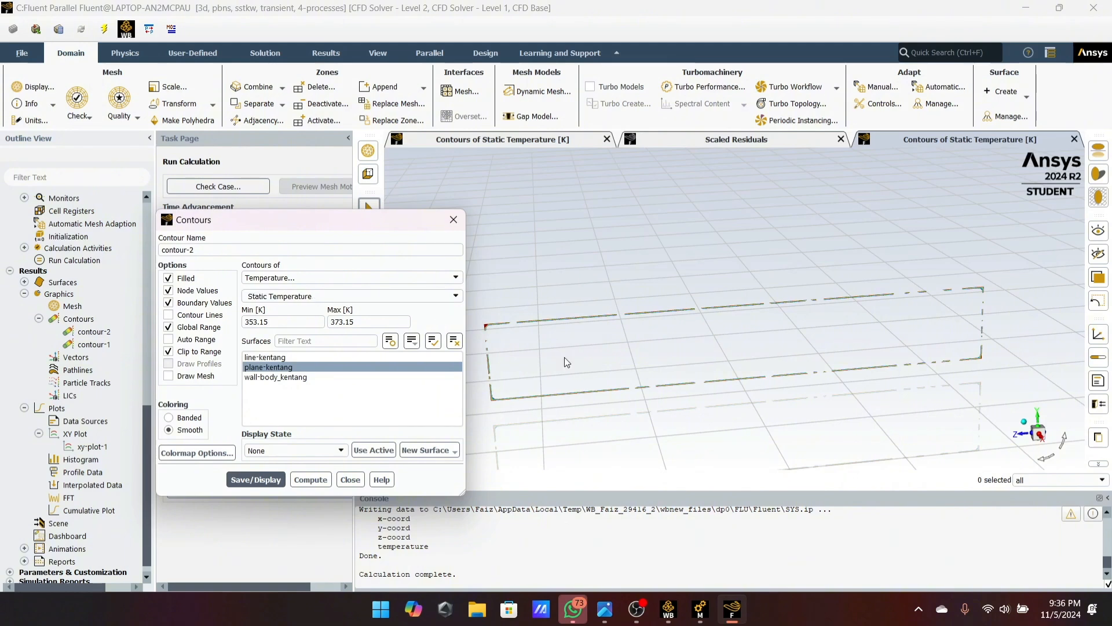
mouse_move(646, 338)
mouse_down()
mouse_move(646, 306)
mouse_move(678, 313)
mouse_move(634, 331)
mouse_up()
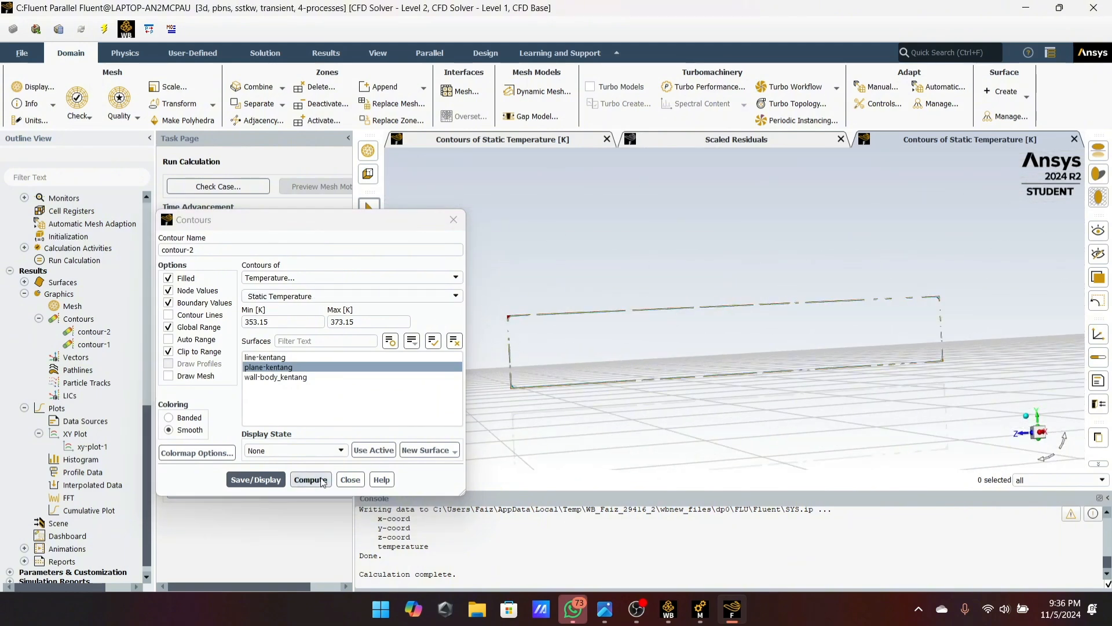
click(453, 220)
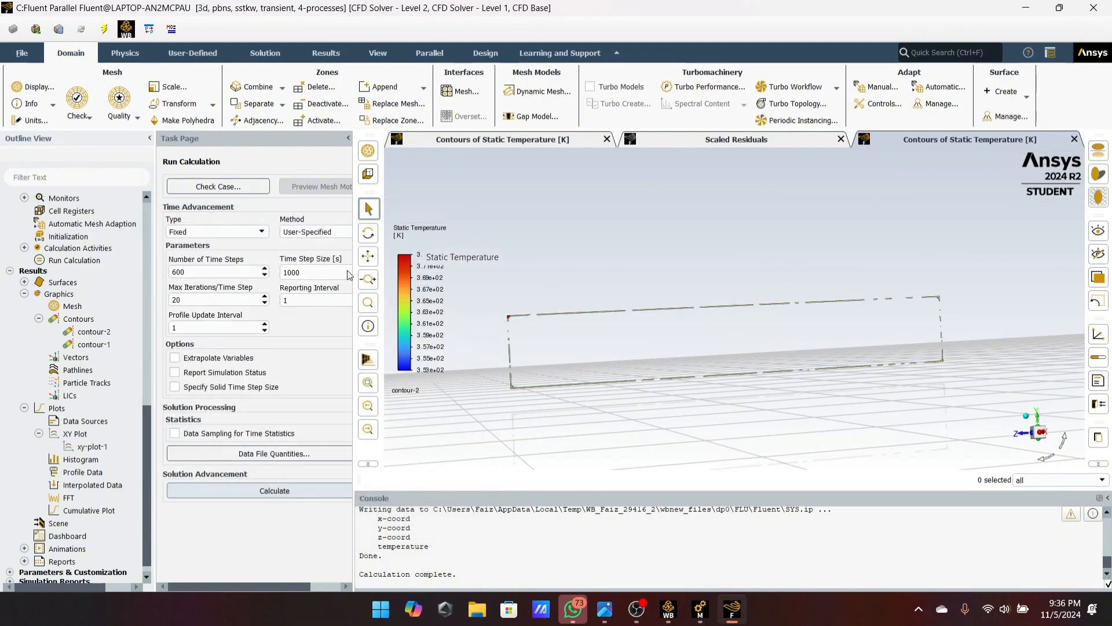
Step: Calculate another 600 time steps, accepting the settings changes for the current calculation only
click(99, 259)
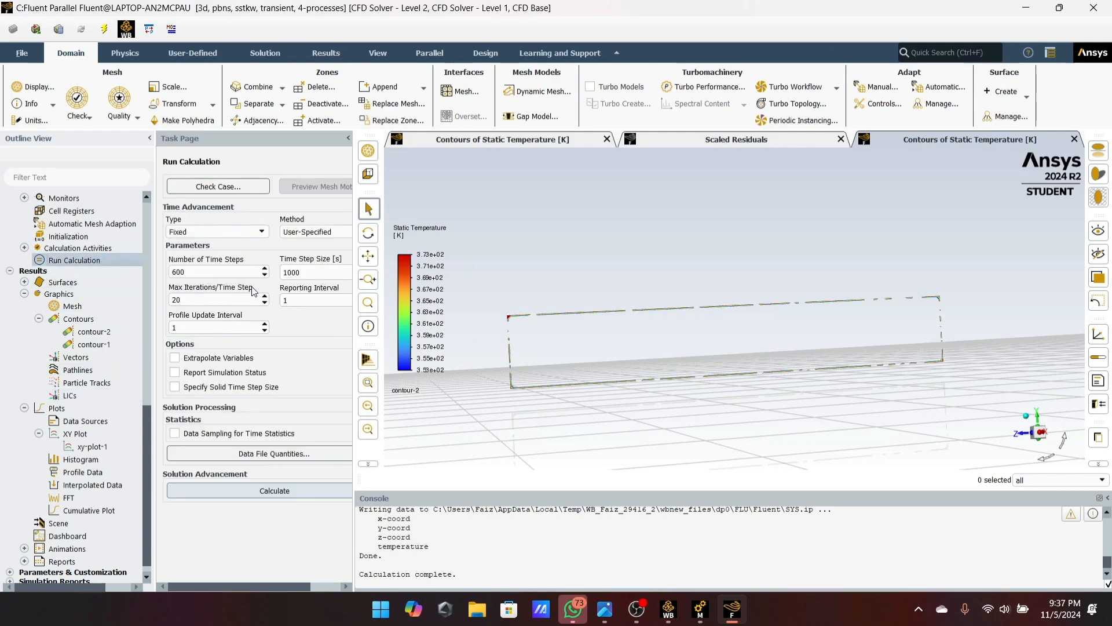
click(219, 499)
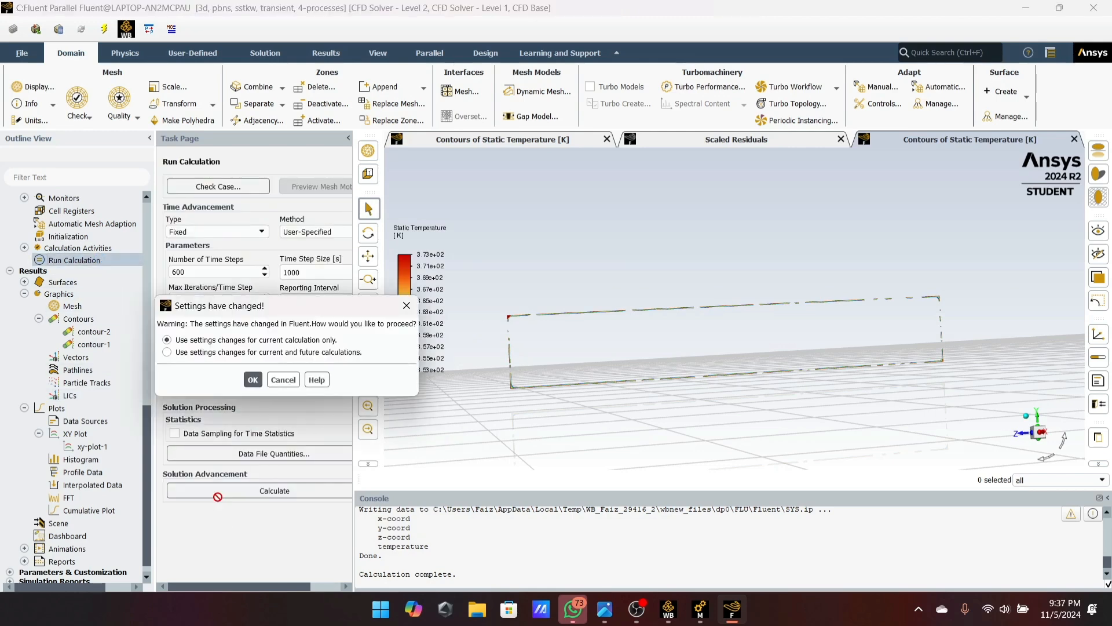
click(255, 380)
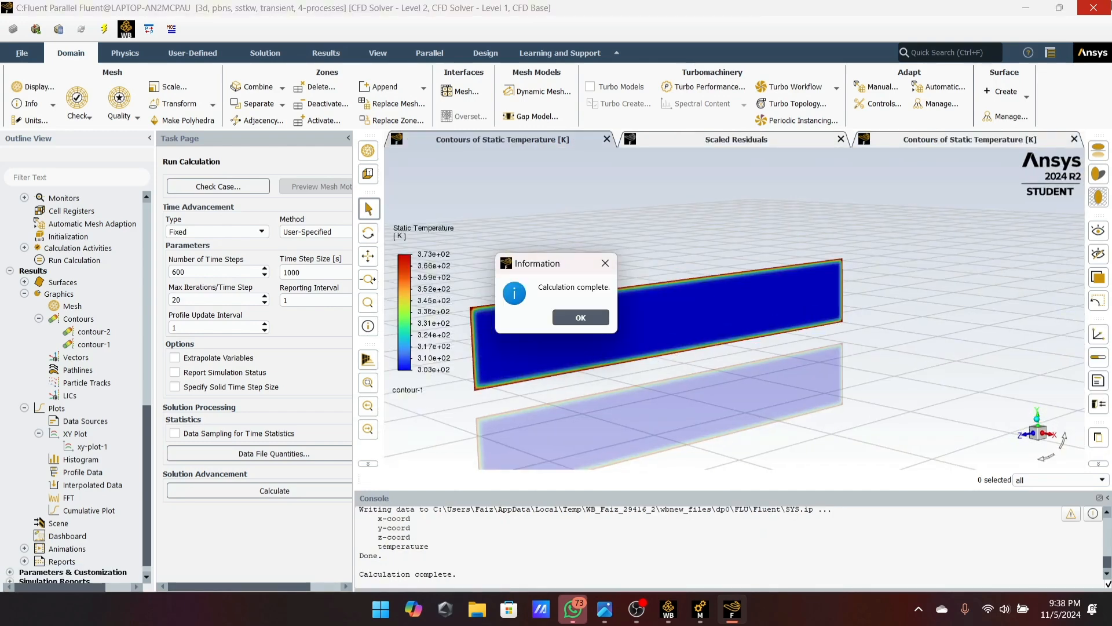
Step: Dismiss the calculation-complete notice, redisplay contour-1 of static temperature on plane-kentang with its existing range and close its settings
click(577, 316)
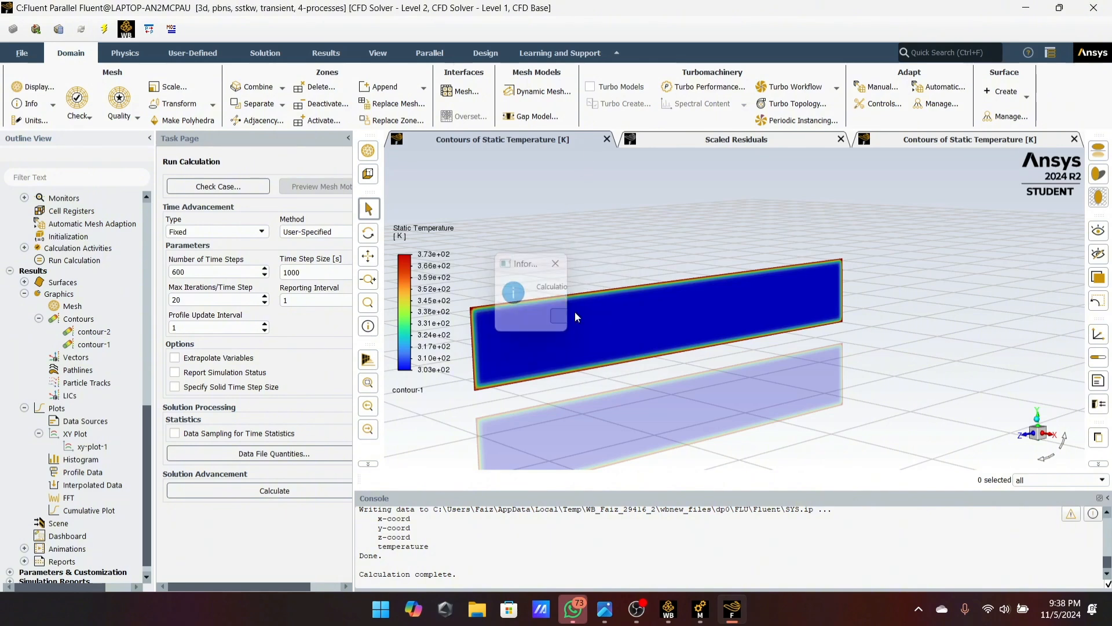
double_click(101, 343)
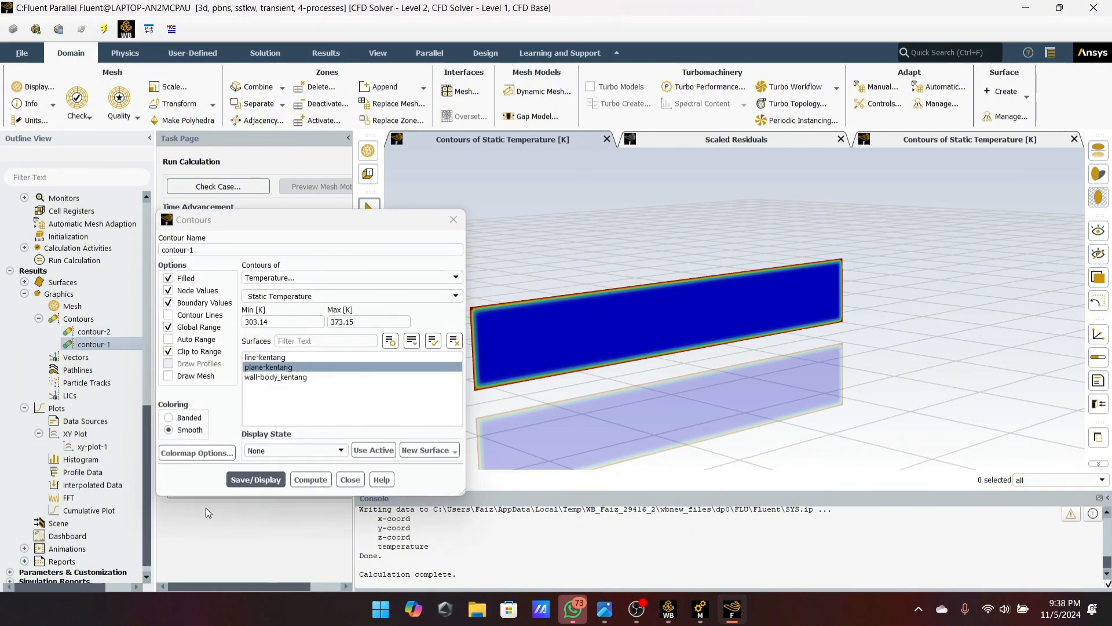
click(232, 486)
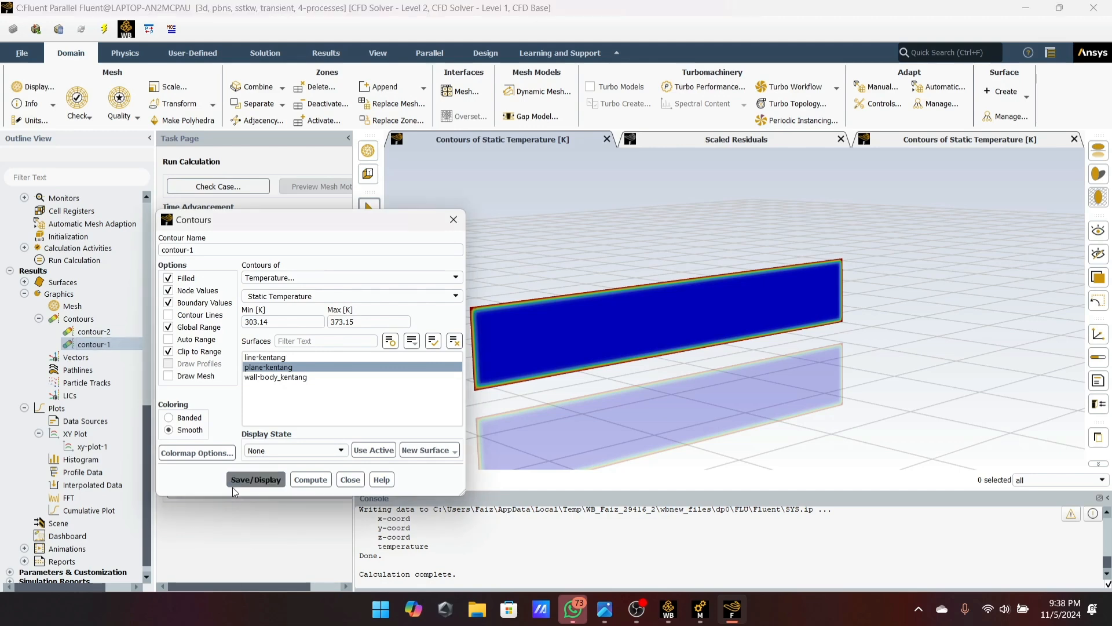
click(454, 219)
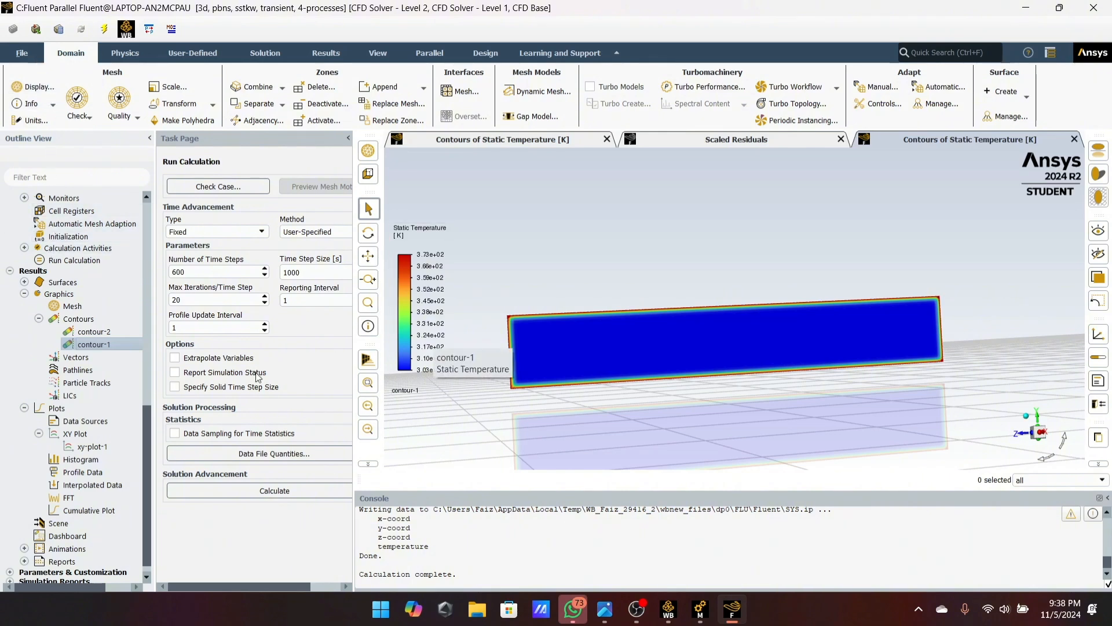
Step: Plot static temperature along line-kentang using the existing xy-plot-1 definition with X plot direction 1, and close its settings
double_click(95, 446)
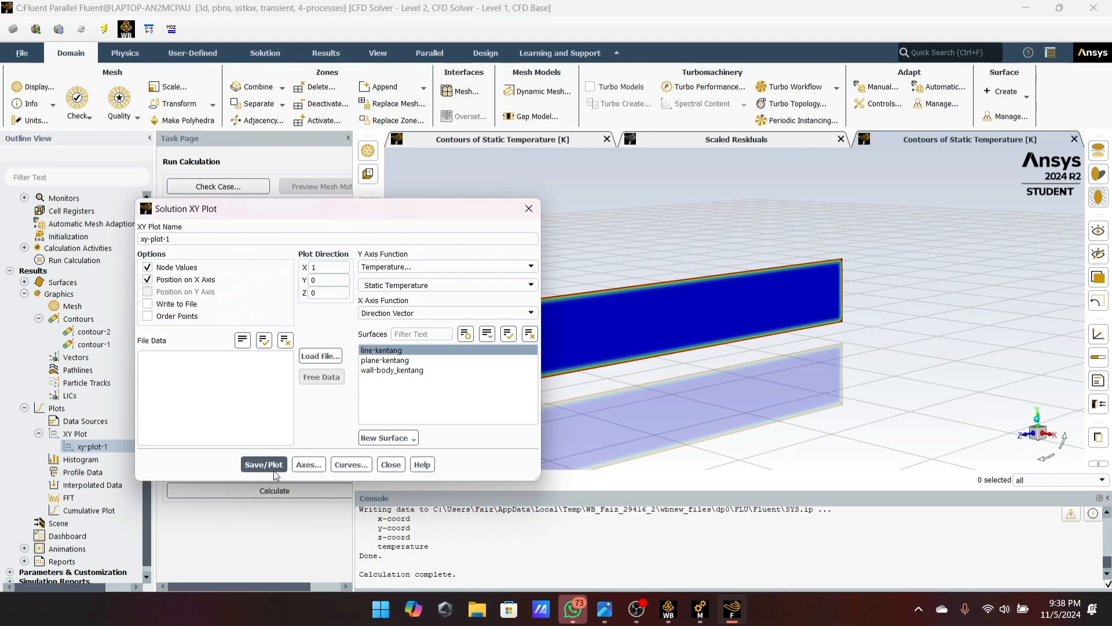
click(274, 471)
click(278, 462)
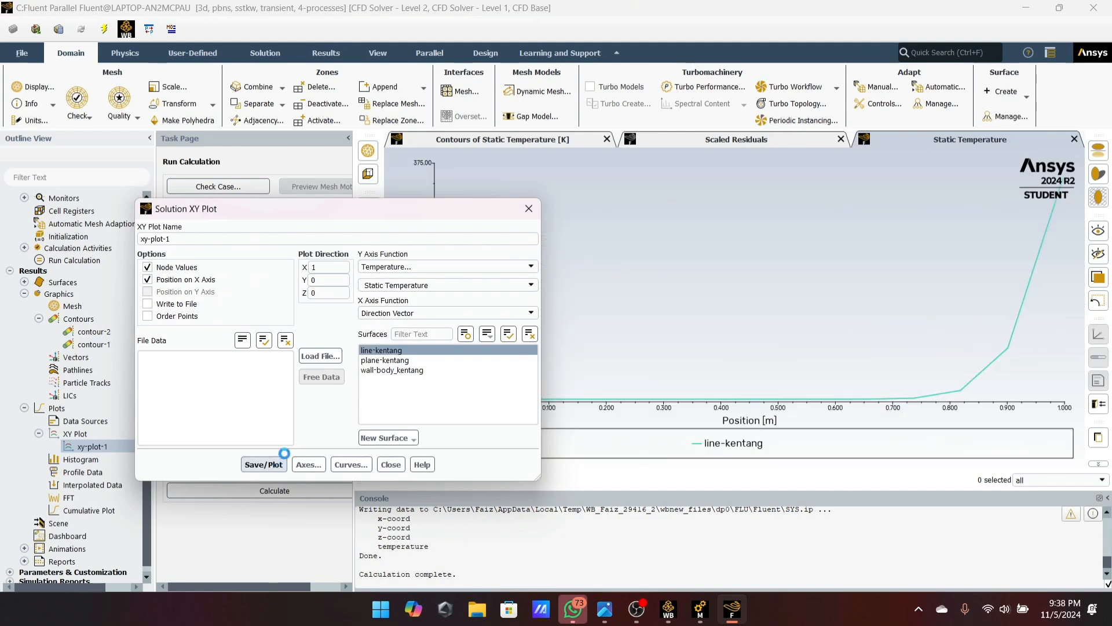
click(528, 208)
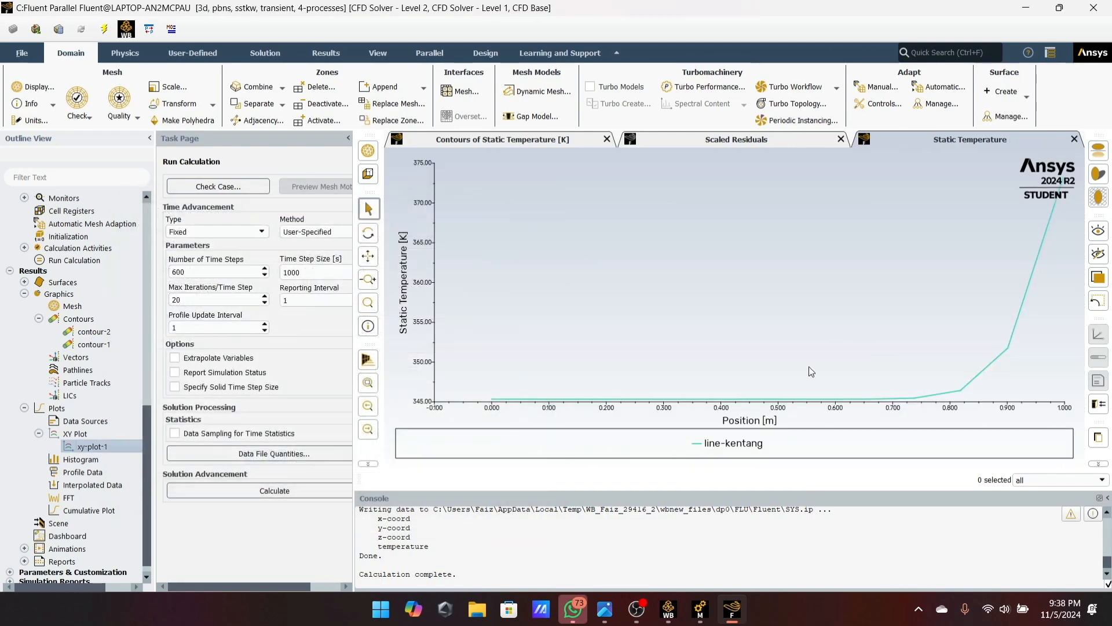